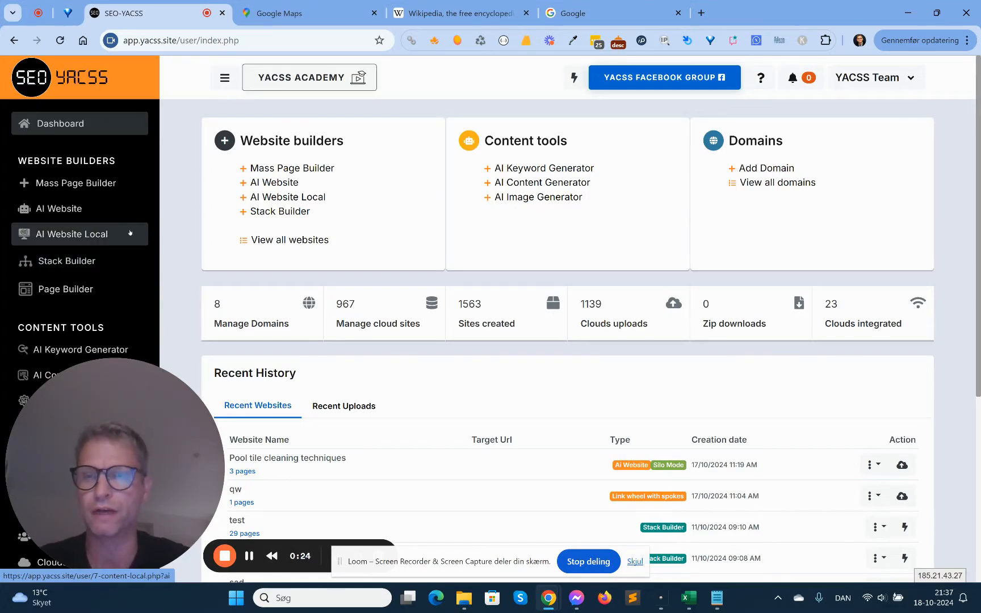
Start a Stack Builder diagram for the preselected client and open its Local settings.
left_click(65, 262)
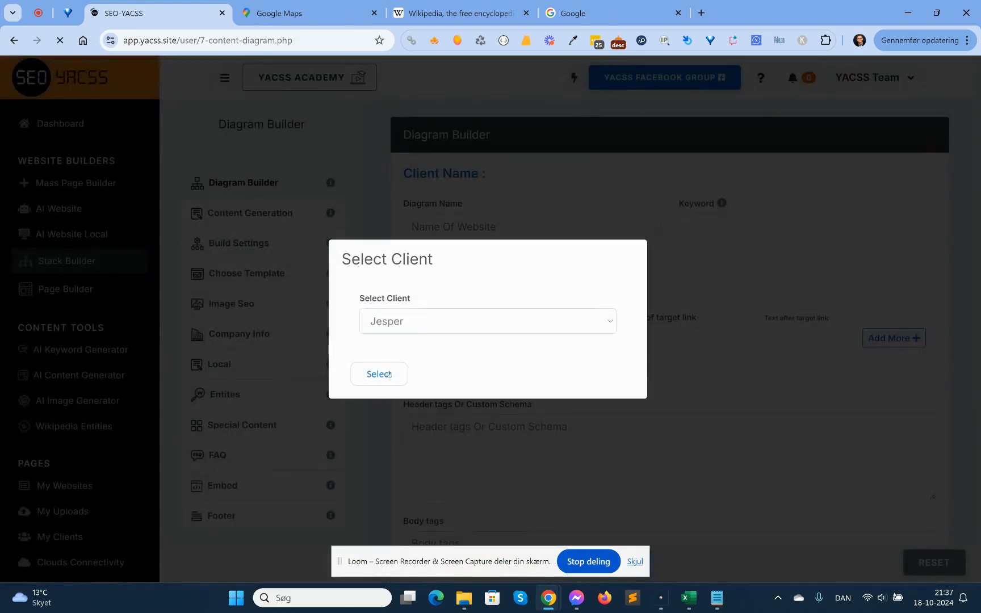
left_click(386, 375)
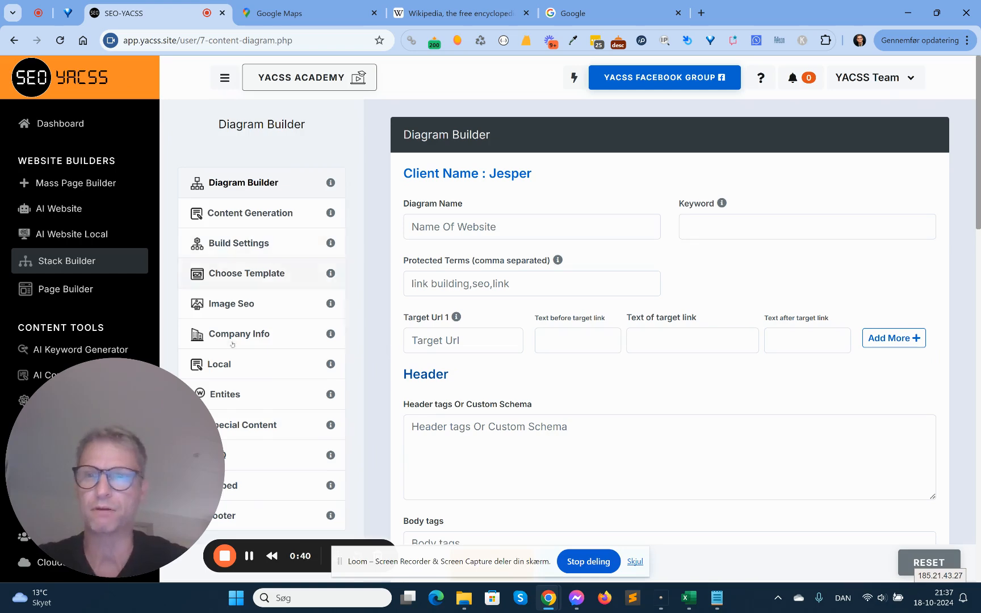
scroll(250, 318, "down", 2)
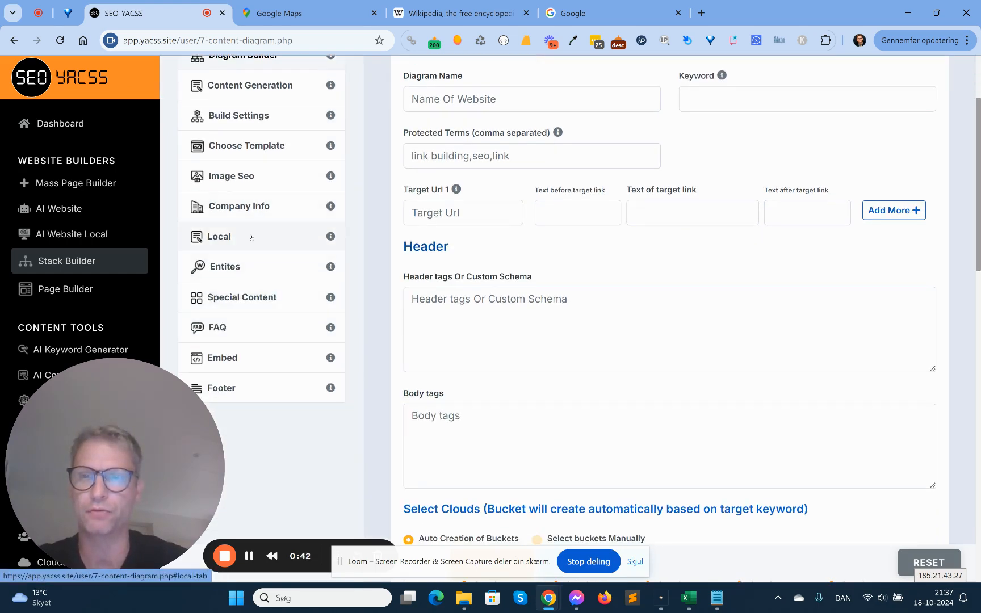
left_click(210, 237)
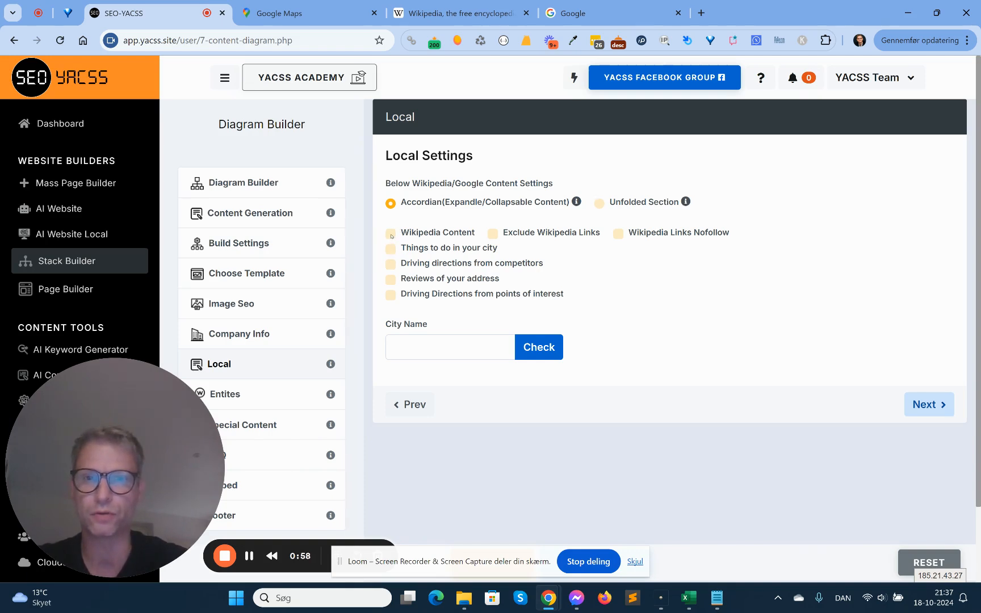
Enable Wikipedia Content, Things to do in your city, and Driving directions from competitors in the Local settings.
left_click(390, 234)
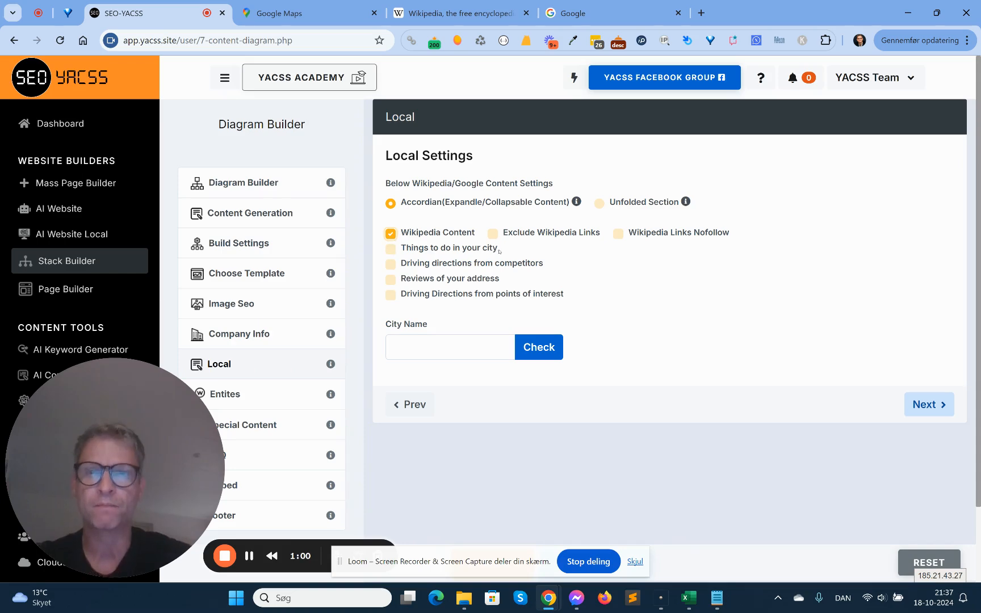
left_click_drag(496, 254, 421, 252)
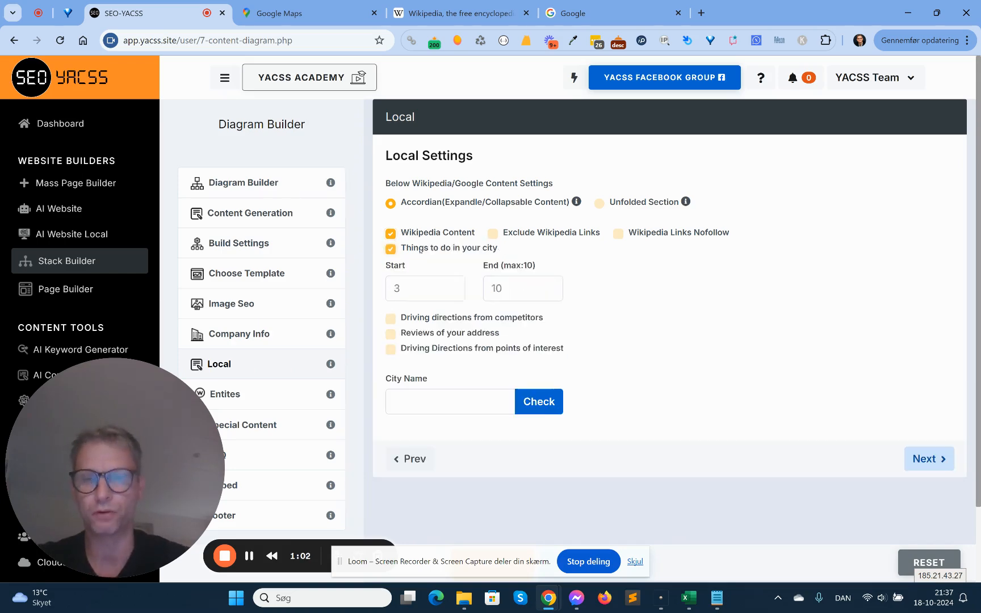
left_click(391, 319)
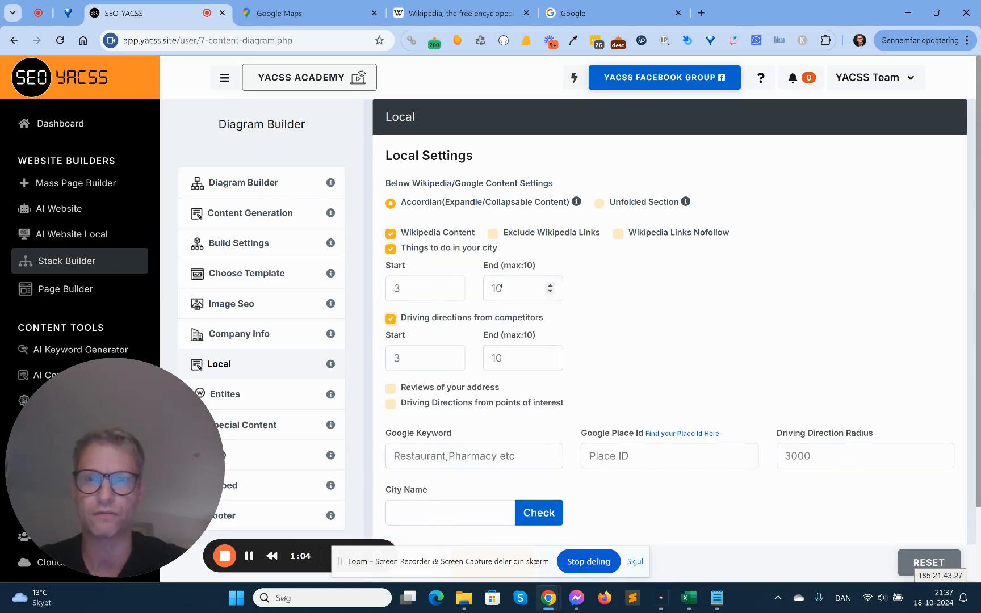
Enable Reviews of your address and Driving Directions from points of interest in the Local settings.
scroll(430, 342, "down", 2)
left_click(391, 301)
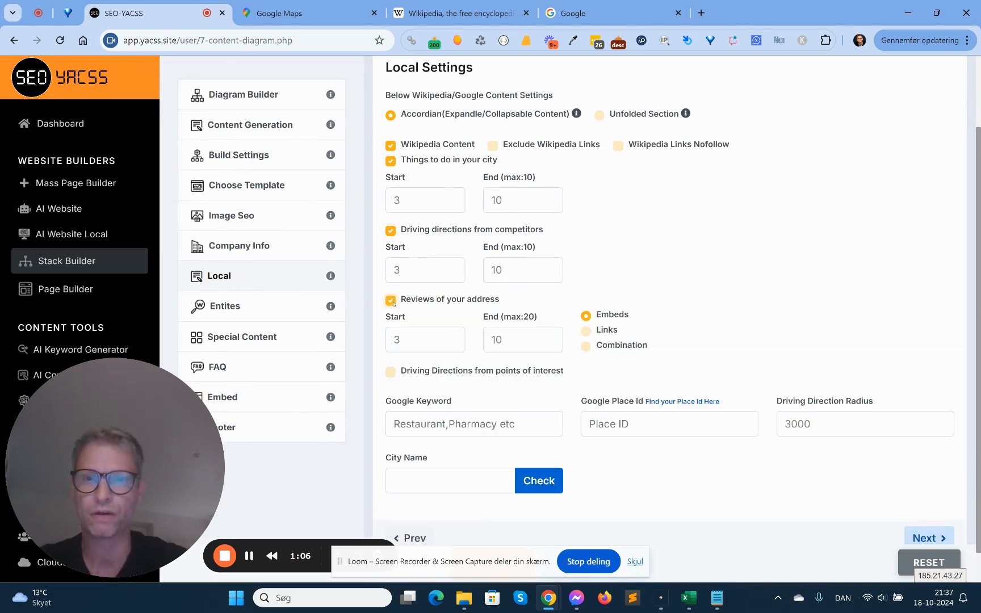
scroll(688, 286, "down", 1)
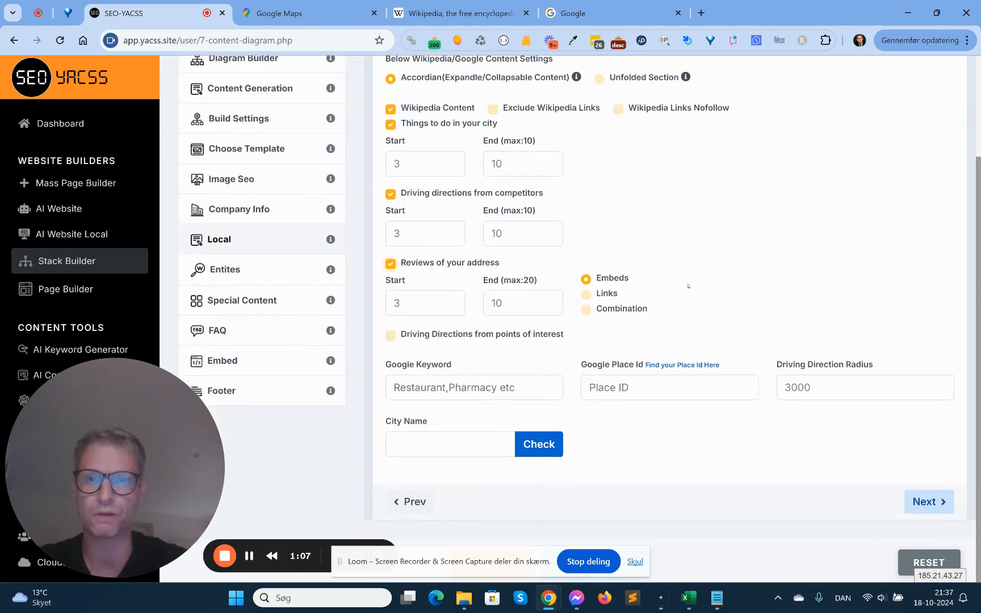
left_click(391, 336)
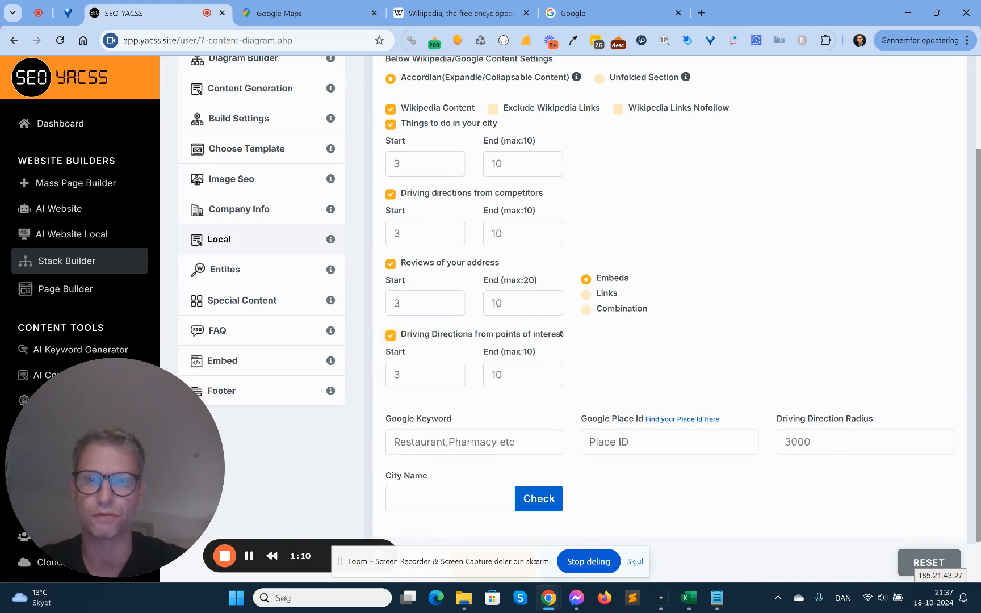
scroll(651, 396, "down", 1)
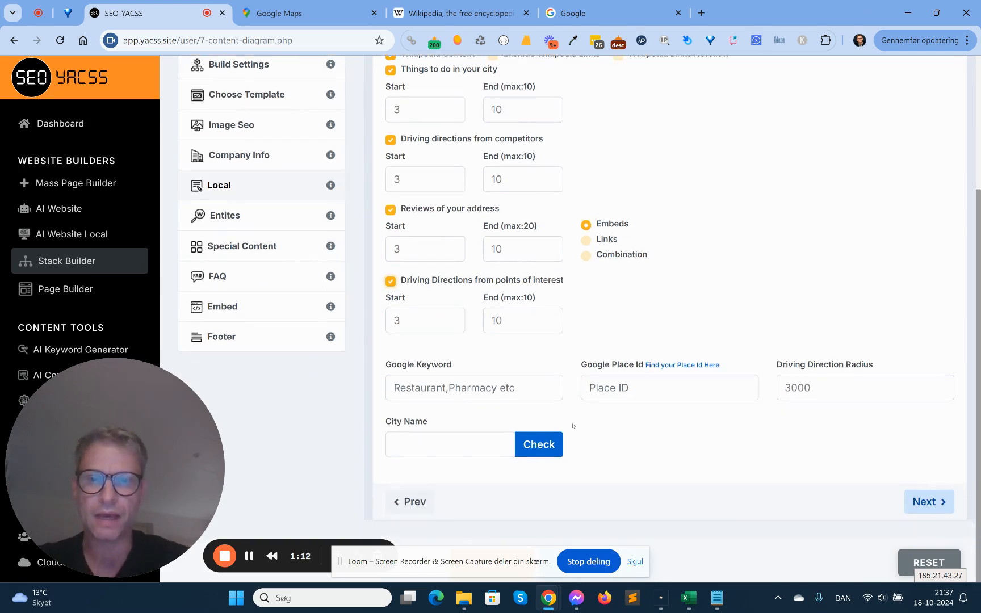
scroll(572, 426, "up", 3)
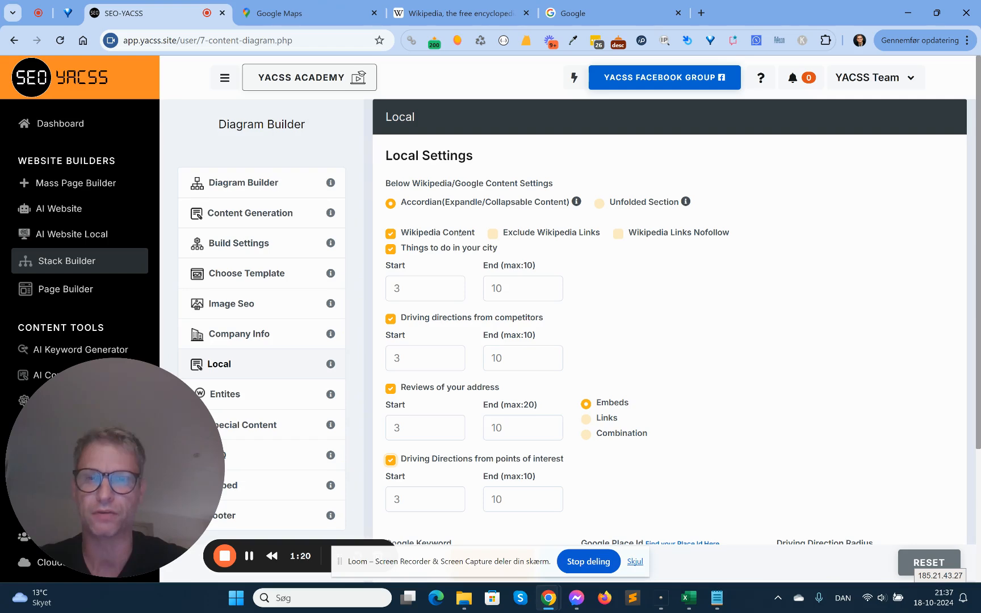
scroll(423, 446, "down", 3)
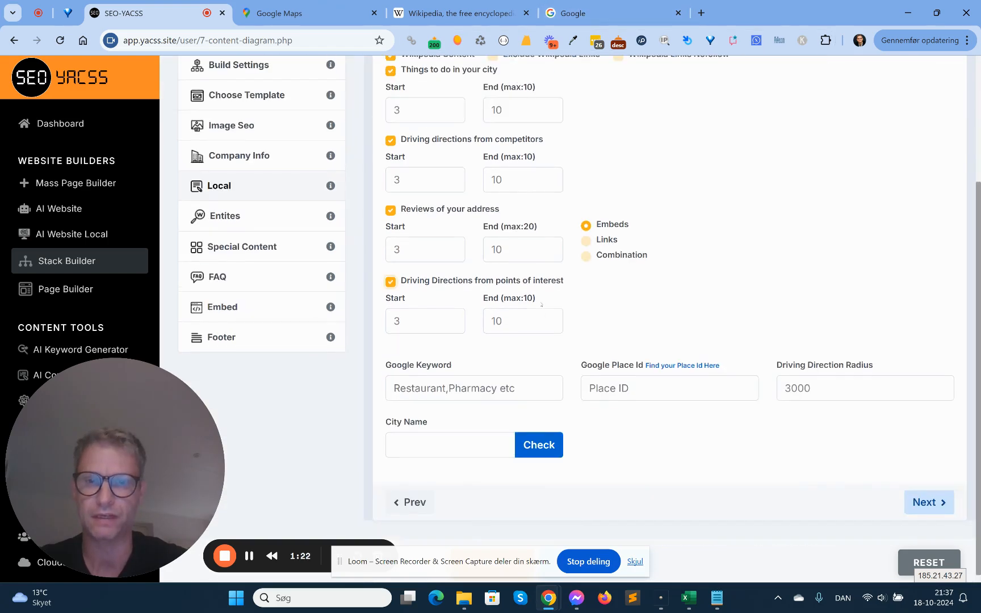
Switch to Google and search for "tree service alabama" to find a sample local business.
left_click(426, 444)
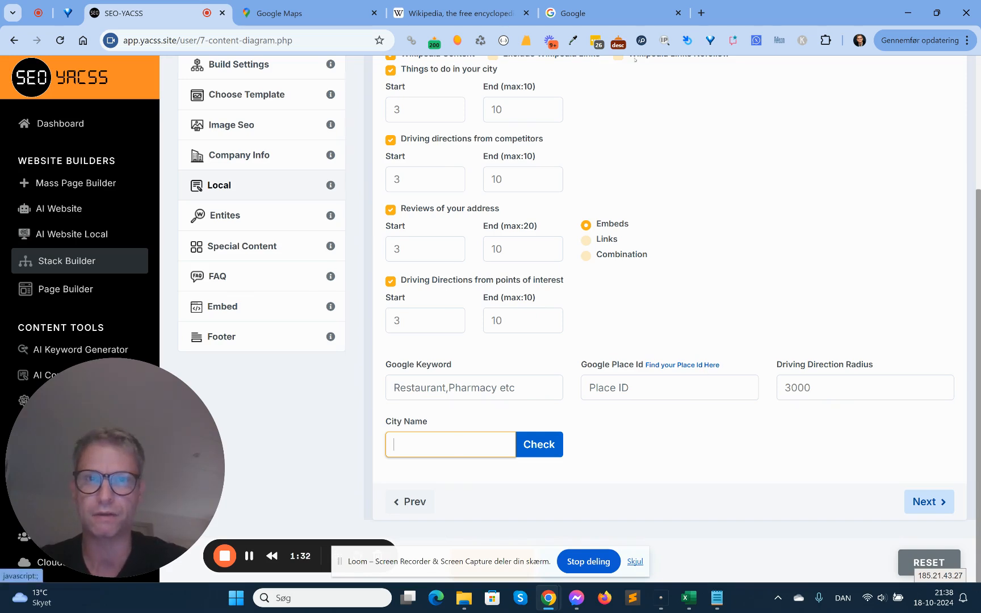
left_click(596, 13)
left_click(377, 291)
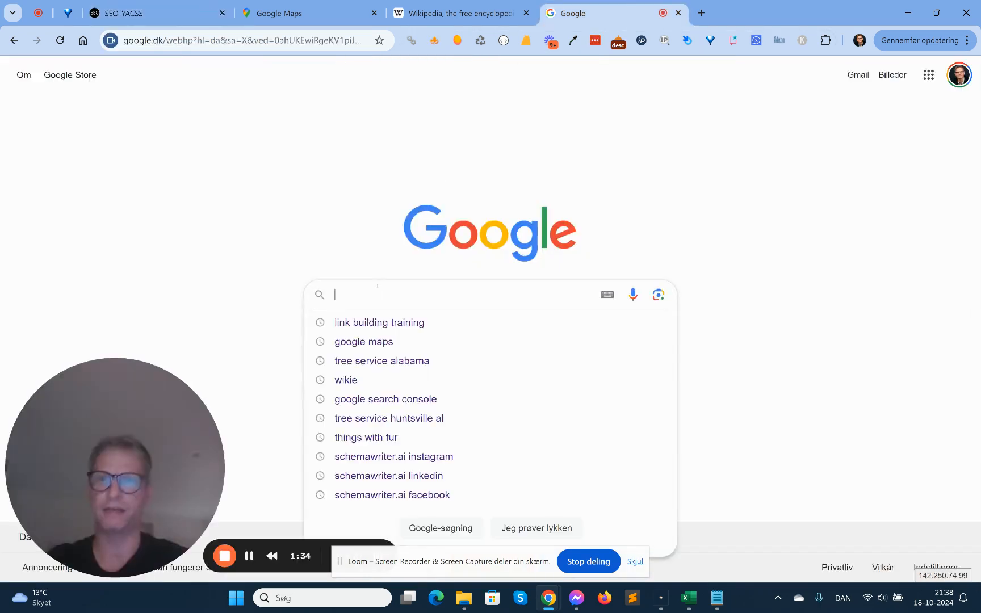
type("tree")
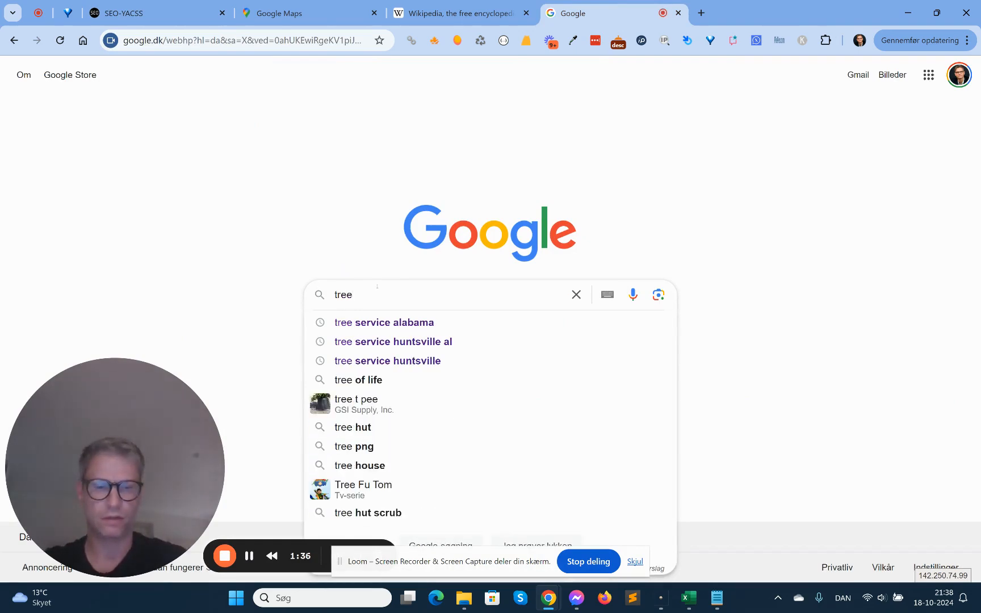
key("Down")
key("Return")
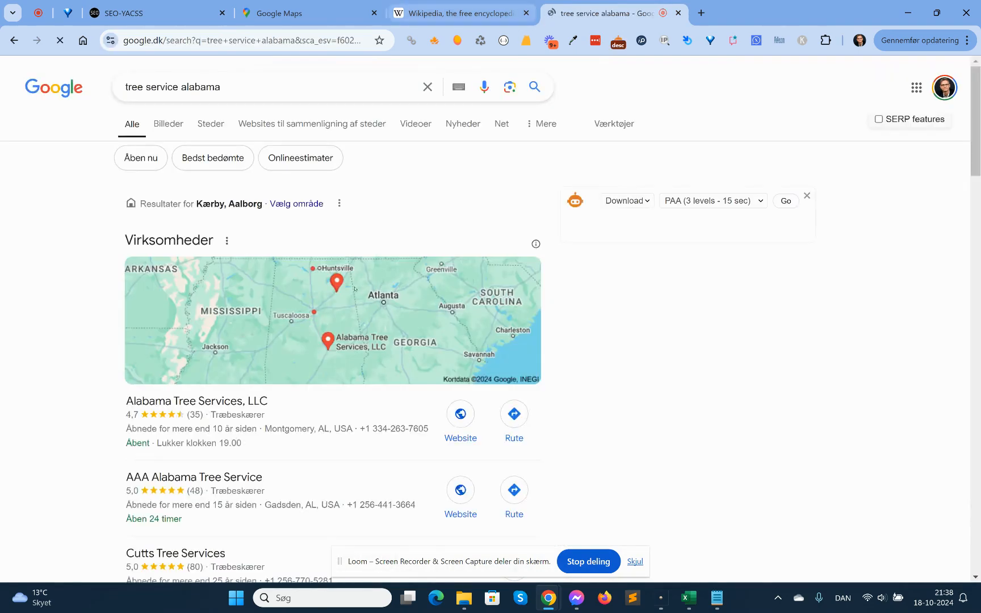
Expand the local results to show more businesses and open the ACE Tree Service listing in Birmingham, AL.
scroll(397, 313, "down", 3)
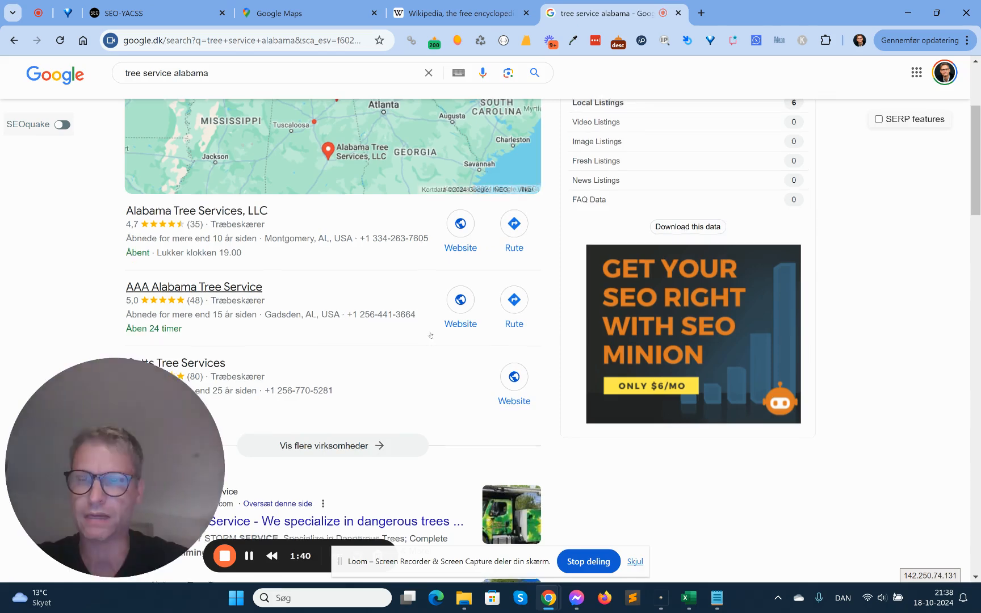
scroll(431, 335, "up", 3)
scroll(365, 443, "down", 3)
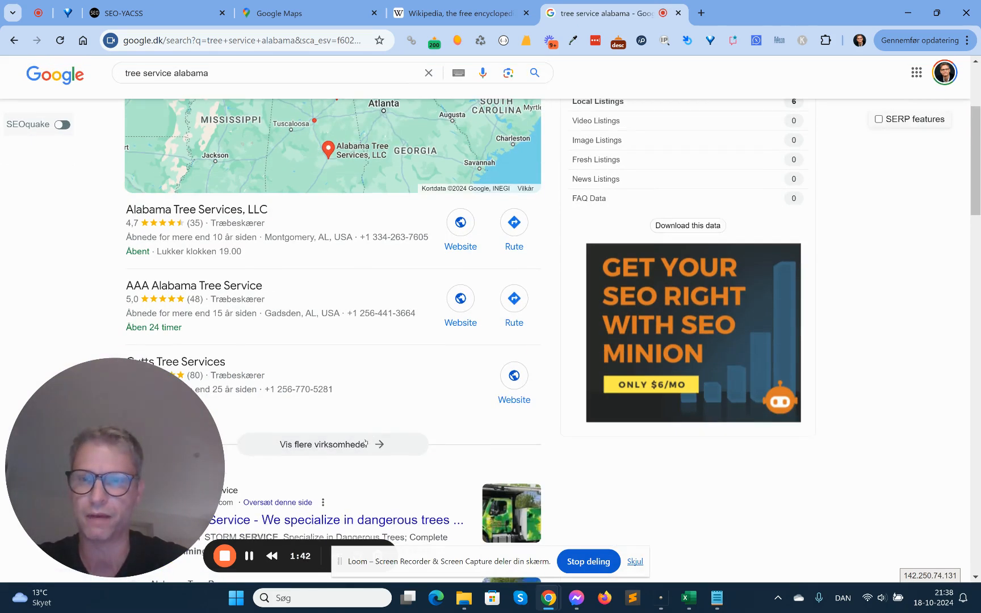
left_click(345, 445)
scroll(371, 356, "down", 3)
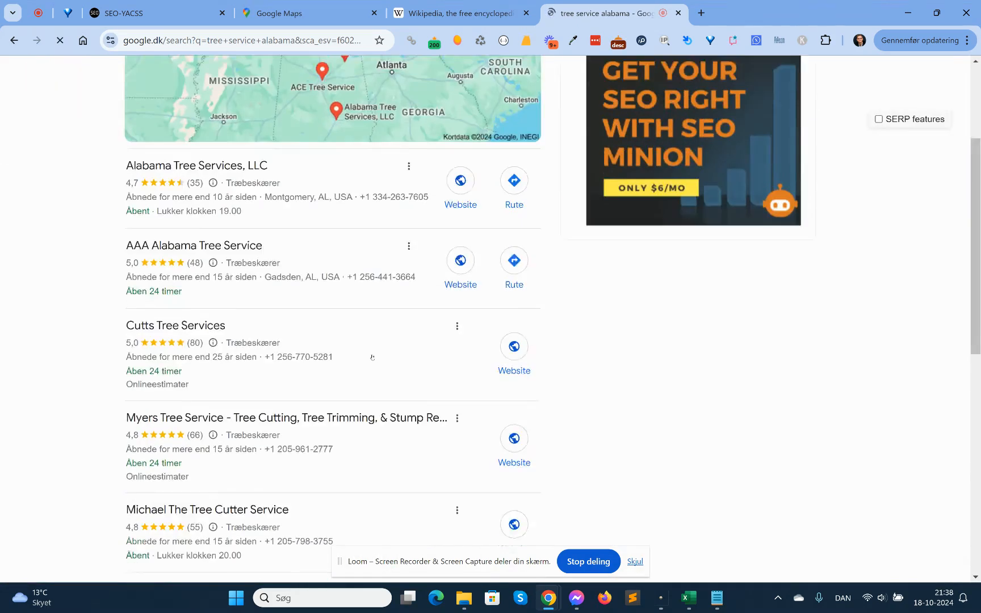
scroll(372, 357, "down", 10)
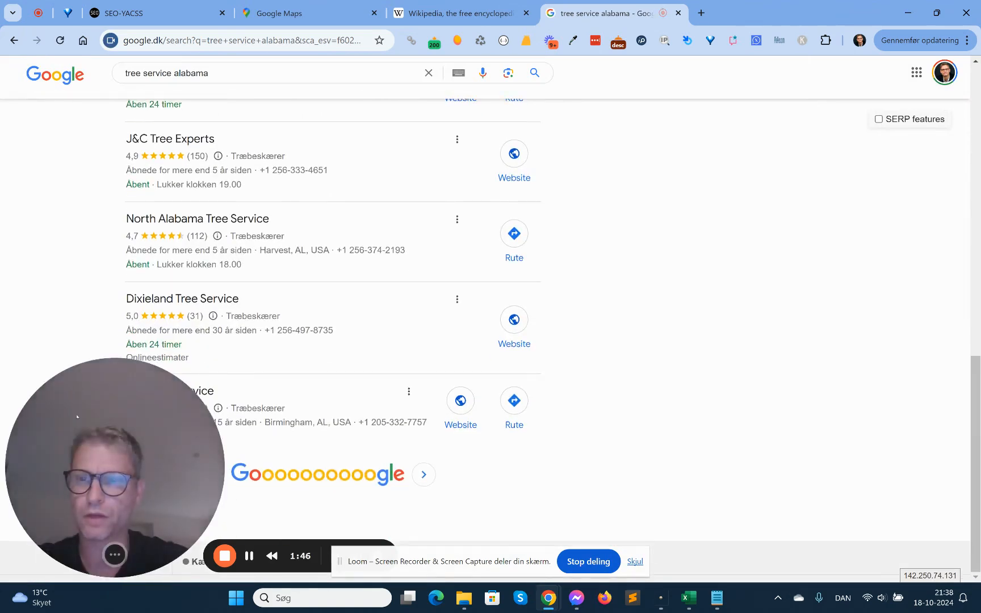
left_click_drag(77, 416, 588, 429)
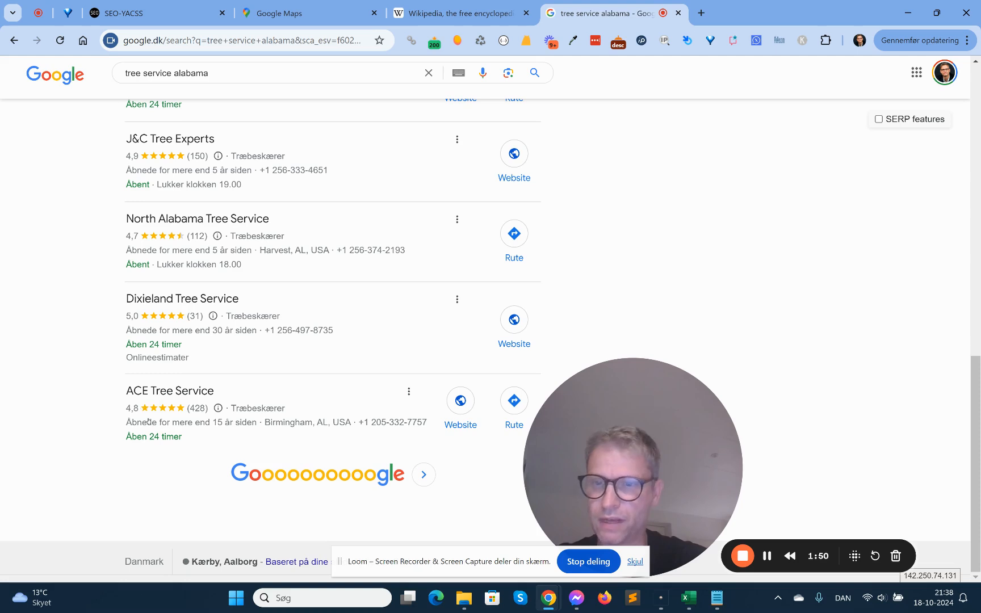
left_click(190, 394)
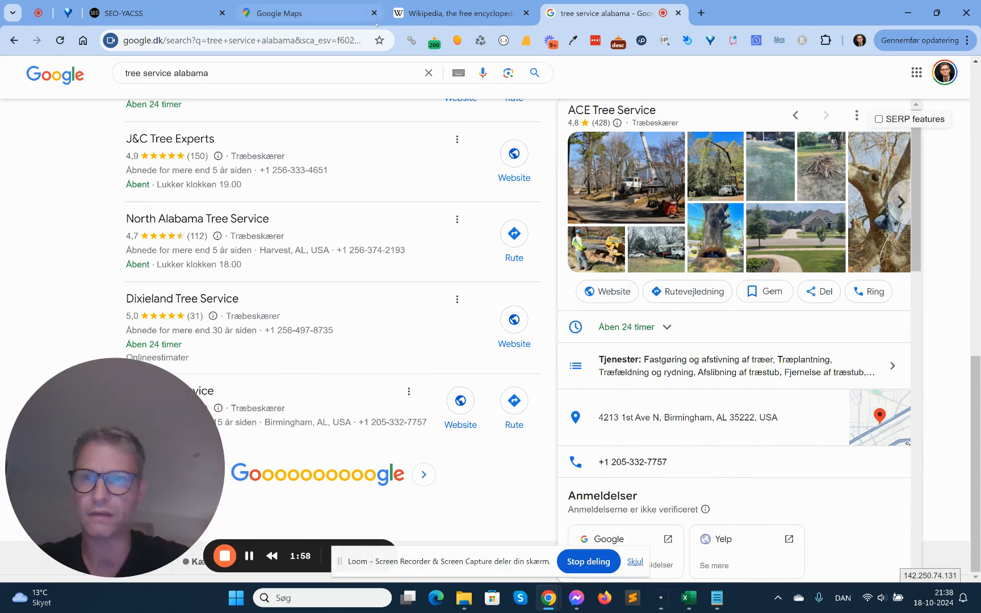
Return to the SEO-YACSS Local settings and open Google's Place ID finder page for the Google Place Id field.
left_click(321, 15)
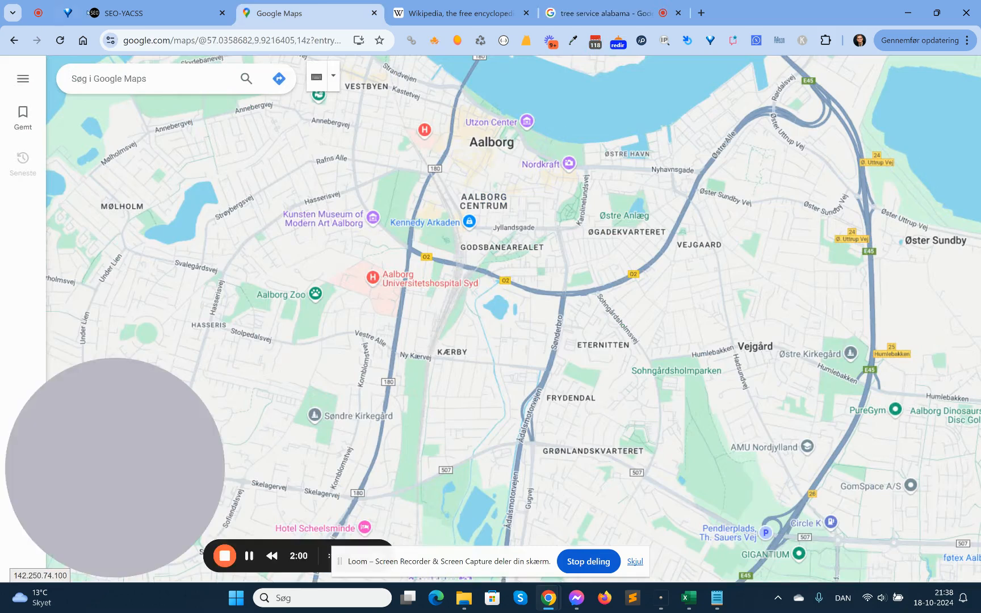
left_click(124, 12)
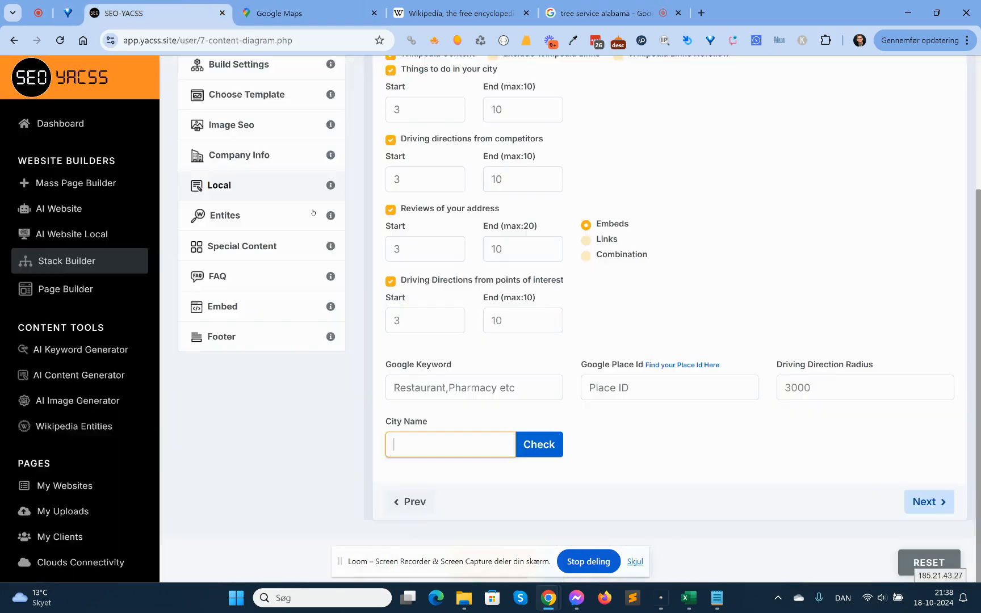
left_click(609, 387)
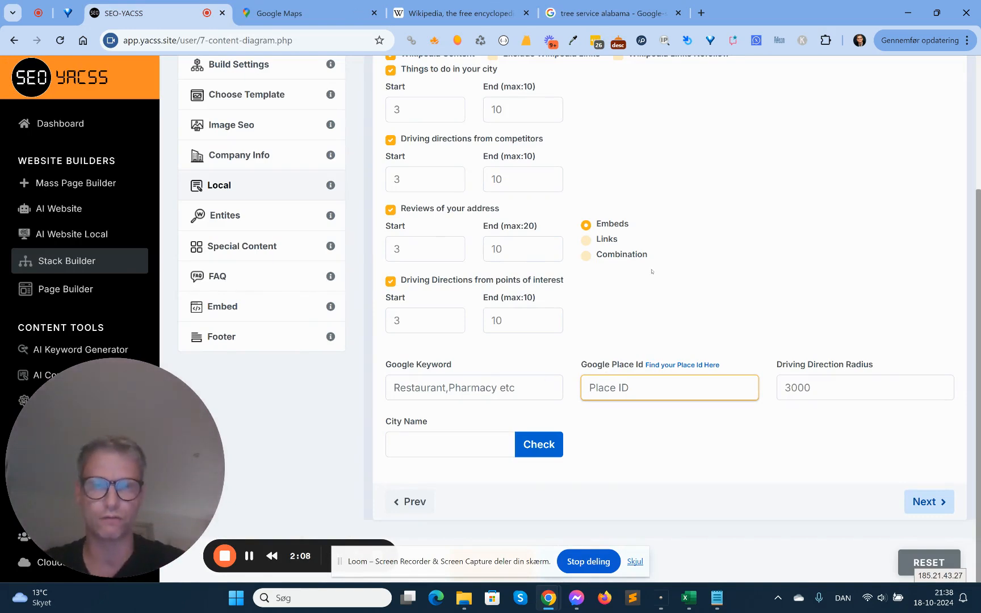
left_click(692, 366)
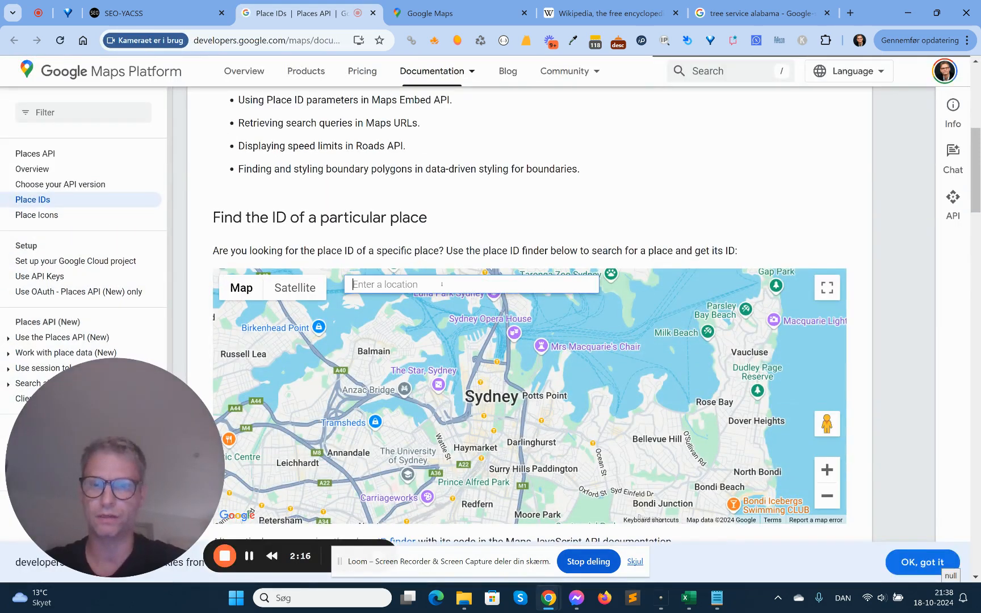
Look up "ace tree service" in the Place ID finder, check the address against the Google listing, and select the Birmingham, AL business.
type("ace tre")
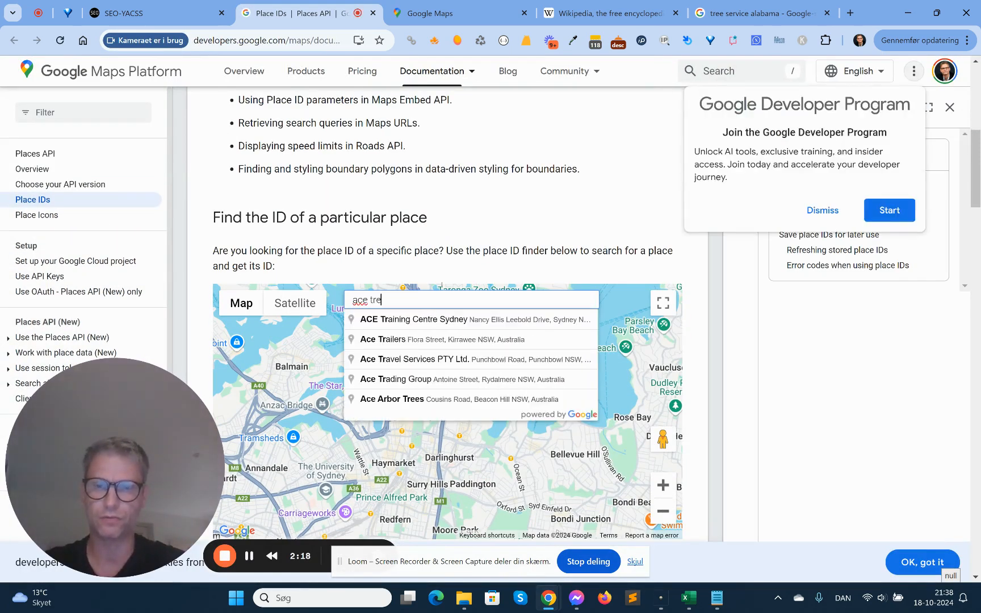
type("e service")
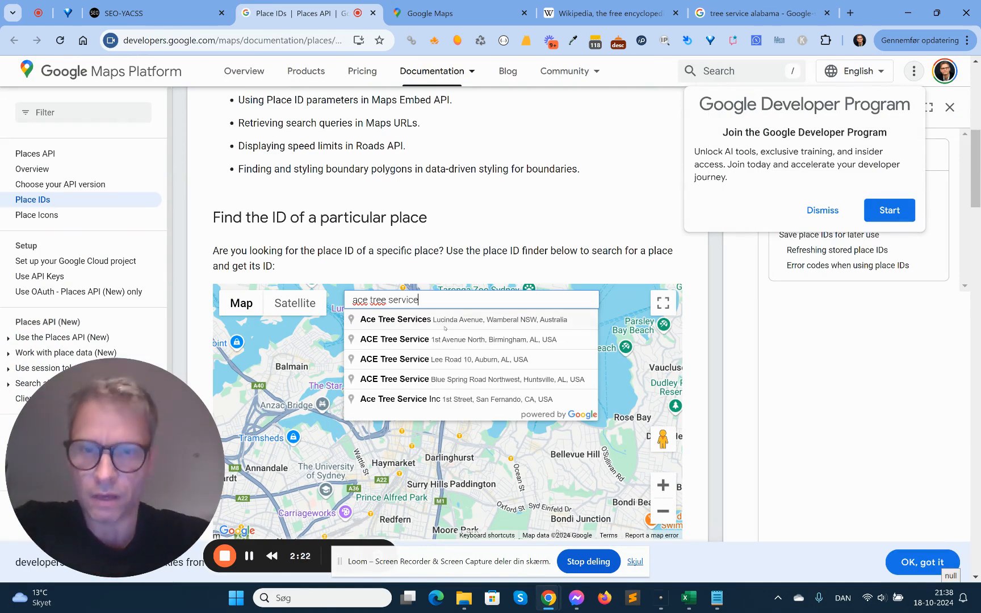
left_click(741, 10)
scroll(690, 375, "down", 1)
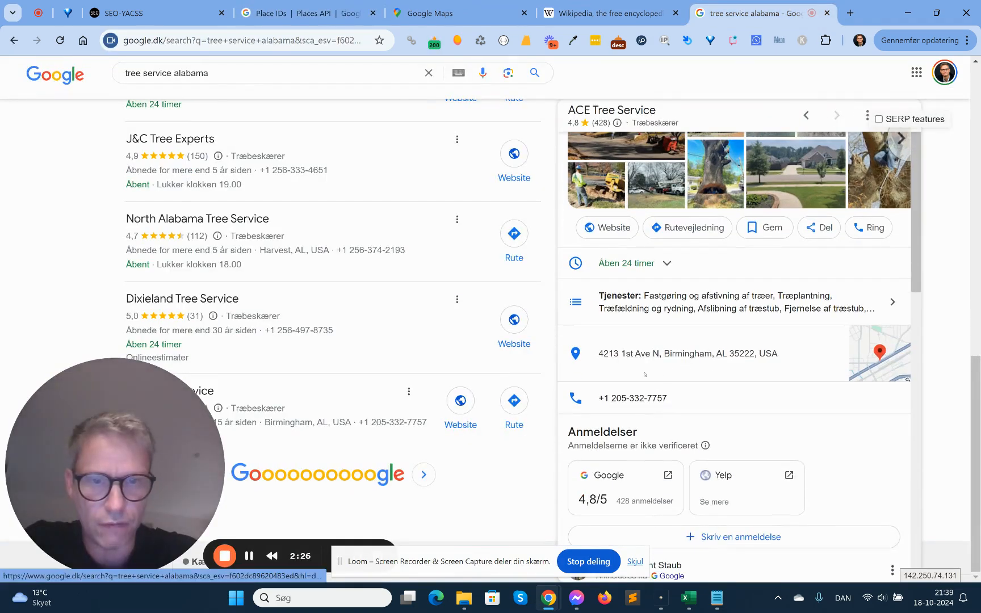
left_click(307, 13)
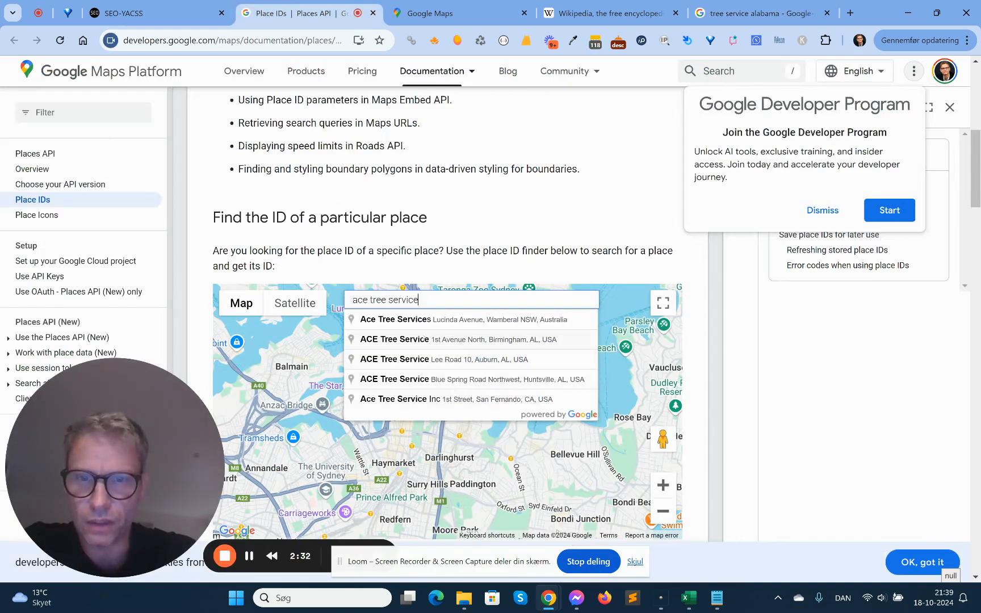
left_click(461, 339)
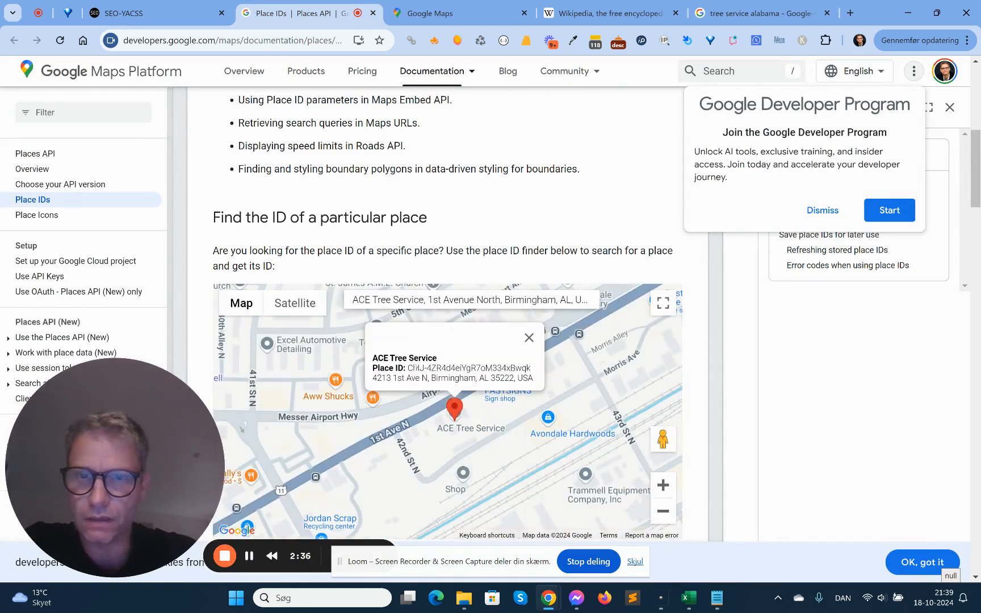
Copy the ACE Tree Service Place ID from the finder into the Google Place Id field of the SEO-YACSS Local settings.
left_click_drag(407, 368, 528, 369)
left_click(410, 369)
right_click(528, 368)
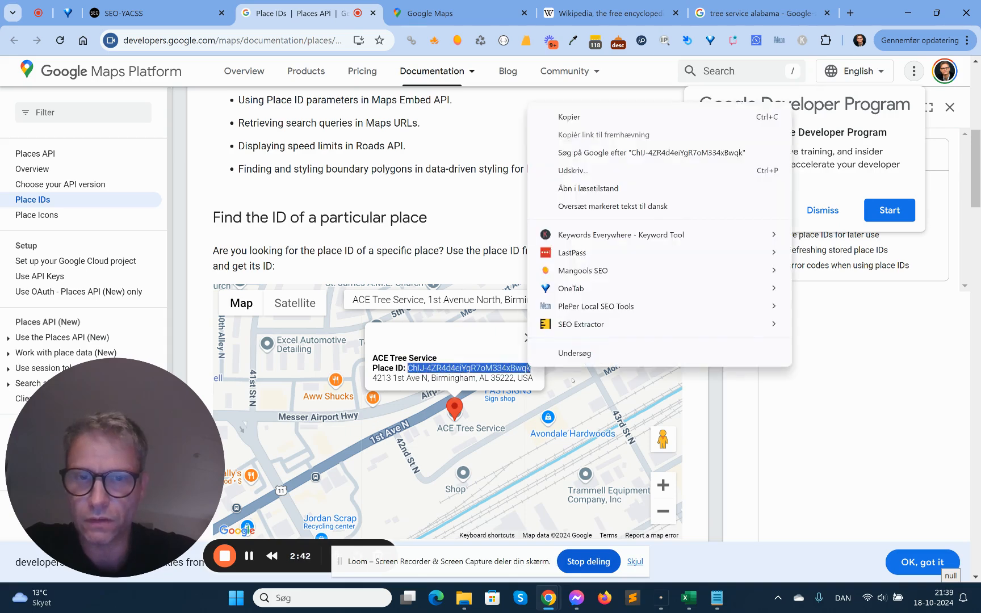
left_click(562, 116)
left_click(131, 13)
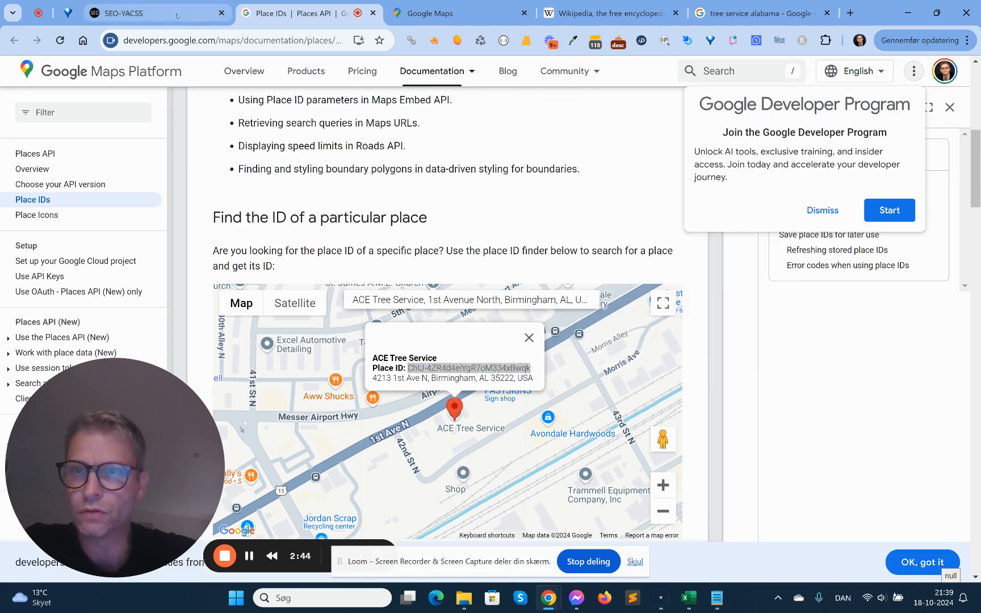
right_click(624, 387)
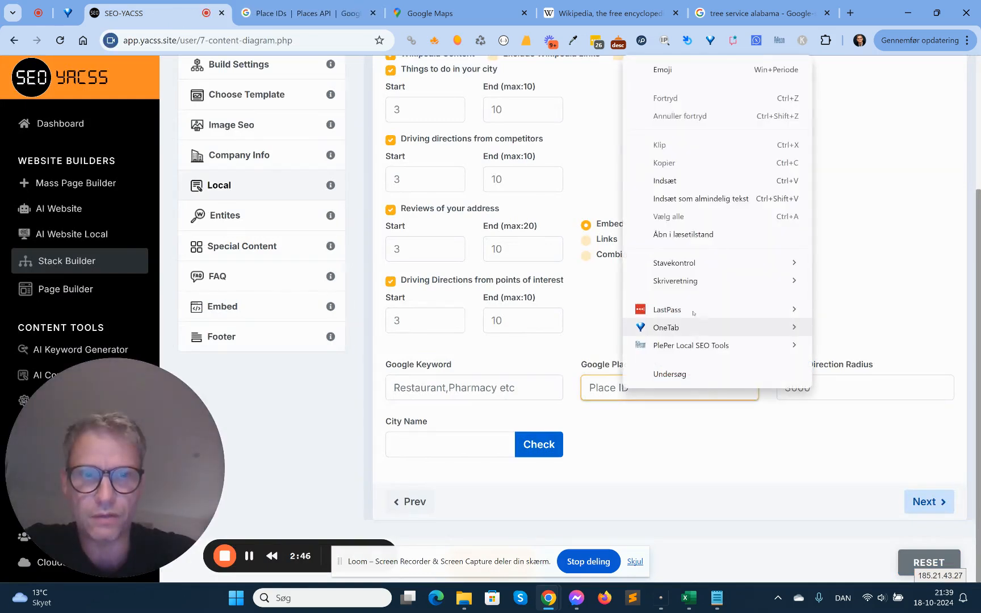
left_click(687, 177)
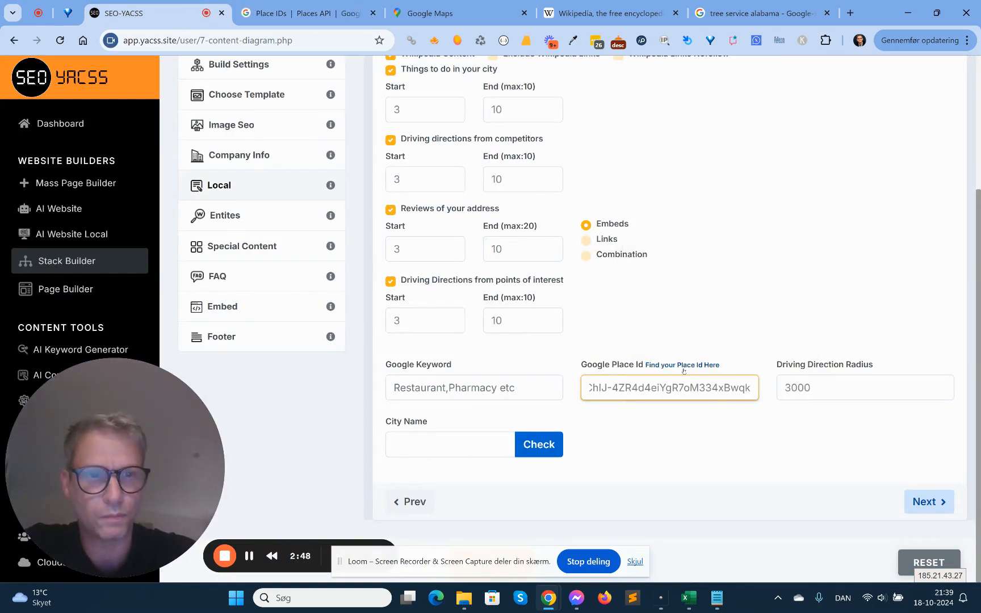
Set the Driving Direction Radius to 6000 and the Google Keyword to "tree service alabama".
double_click(830, 393)
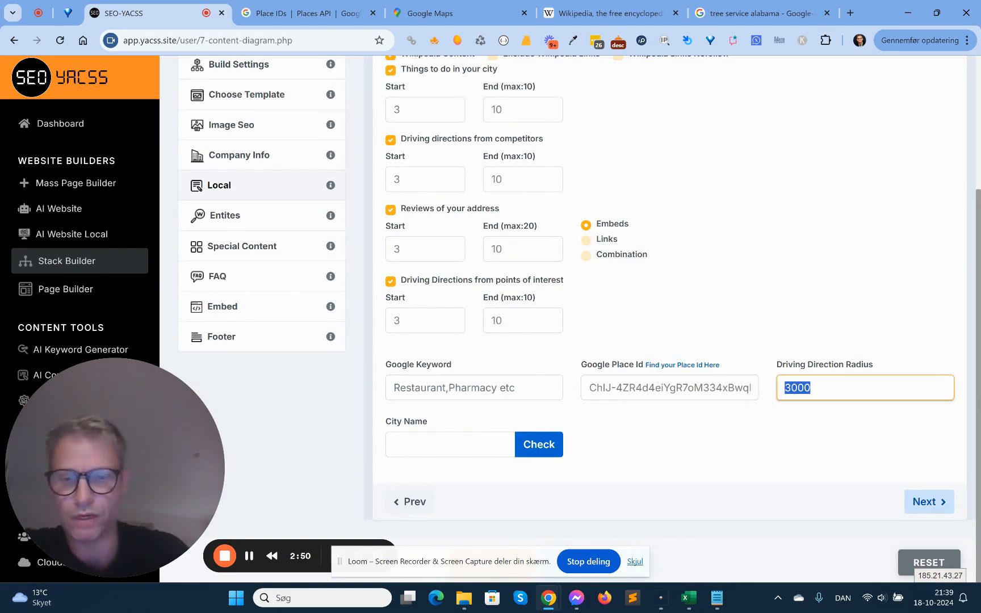
type("6000")
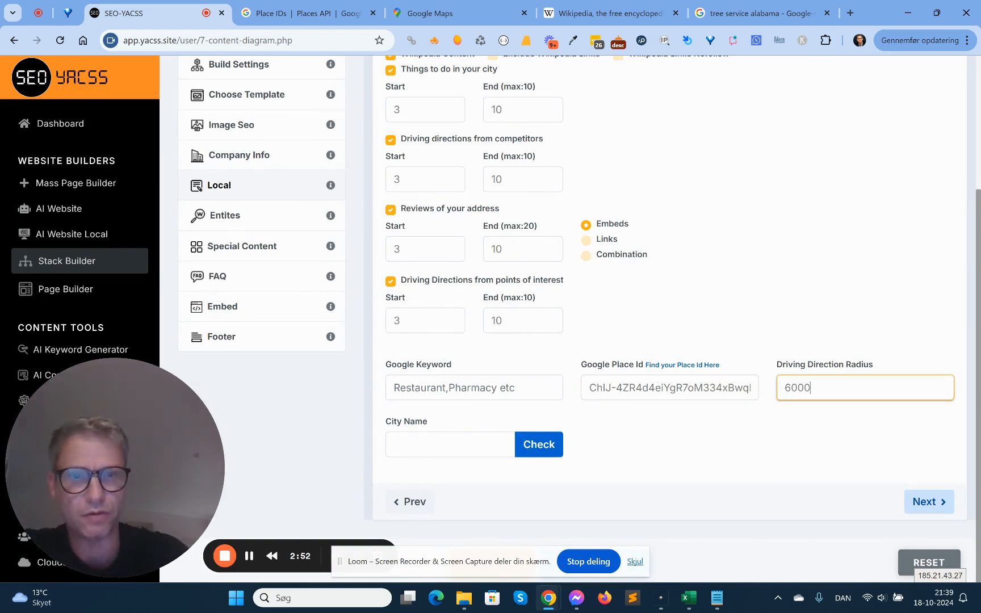
left_click(423, 388)
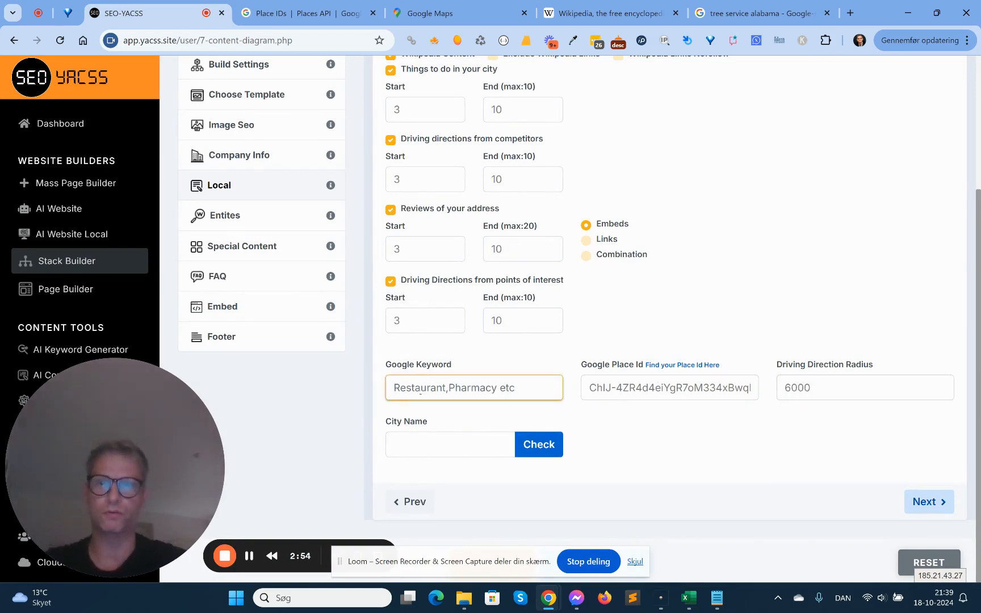
type("tree")
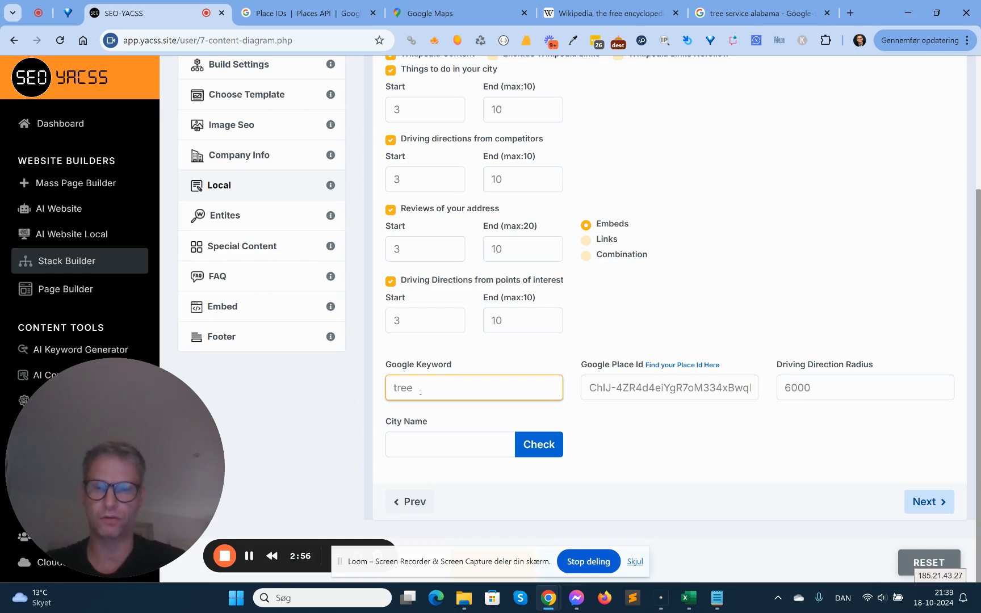
type(" service ala")
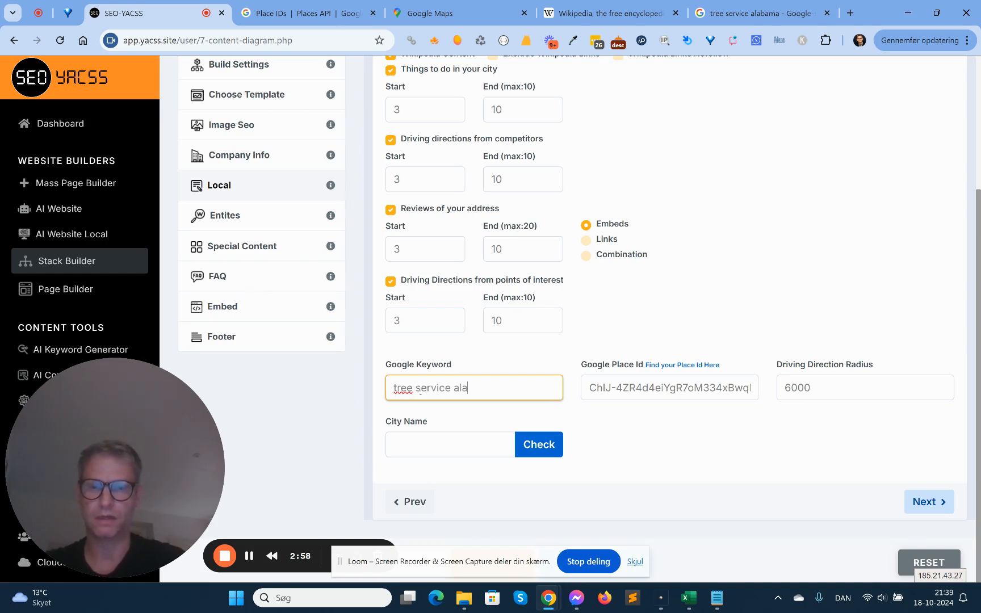
type("bama")
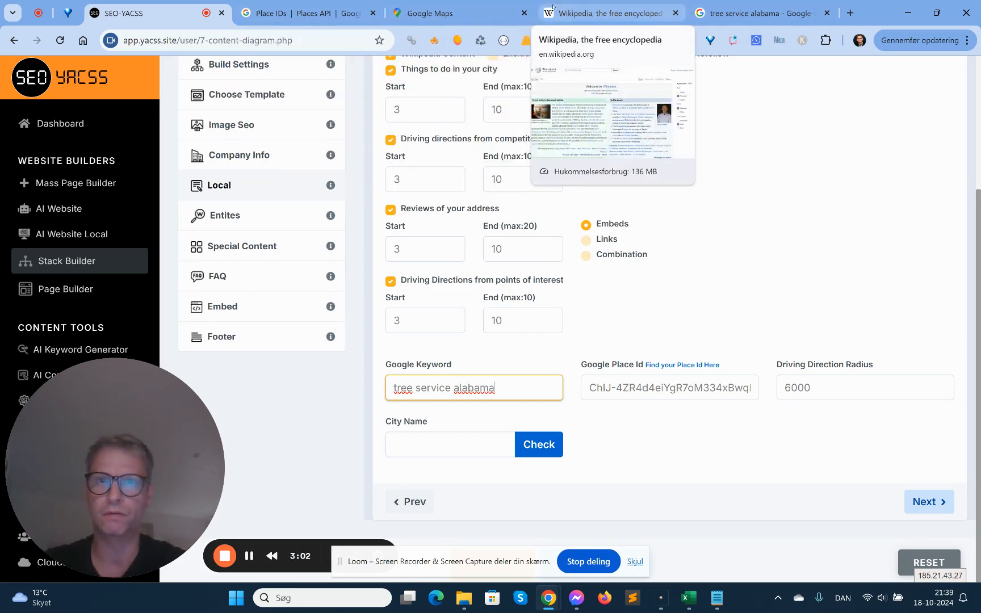
Switch to Wikipedia, search for "birmingham alabama" and open the article on the city of Birmingham, Alabama.
left_click(755, 13)
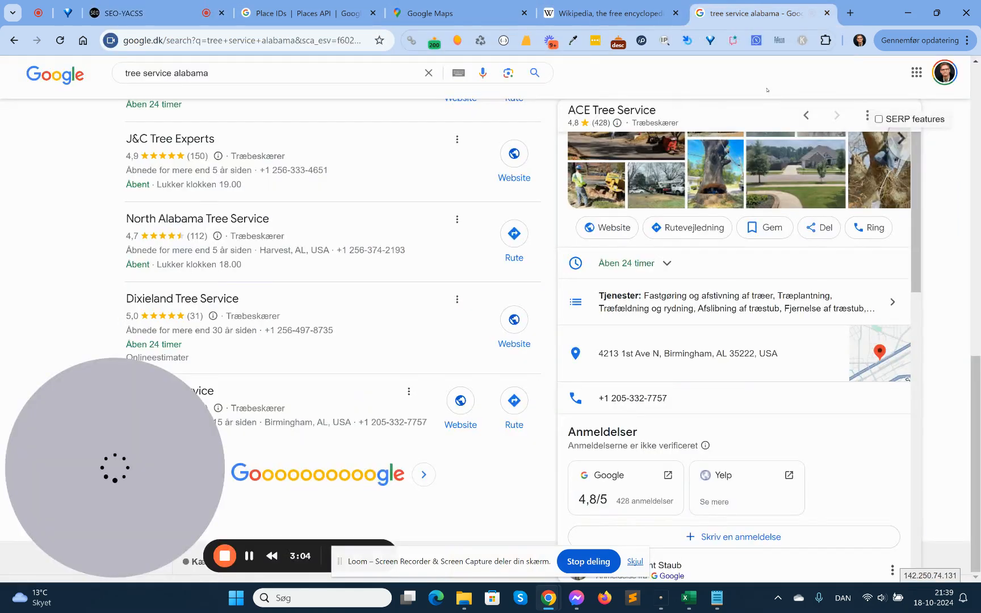
left_click(607, 13)
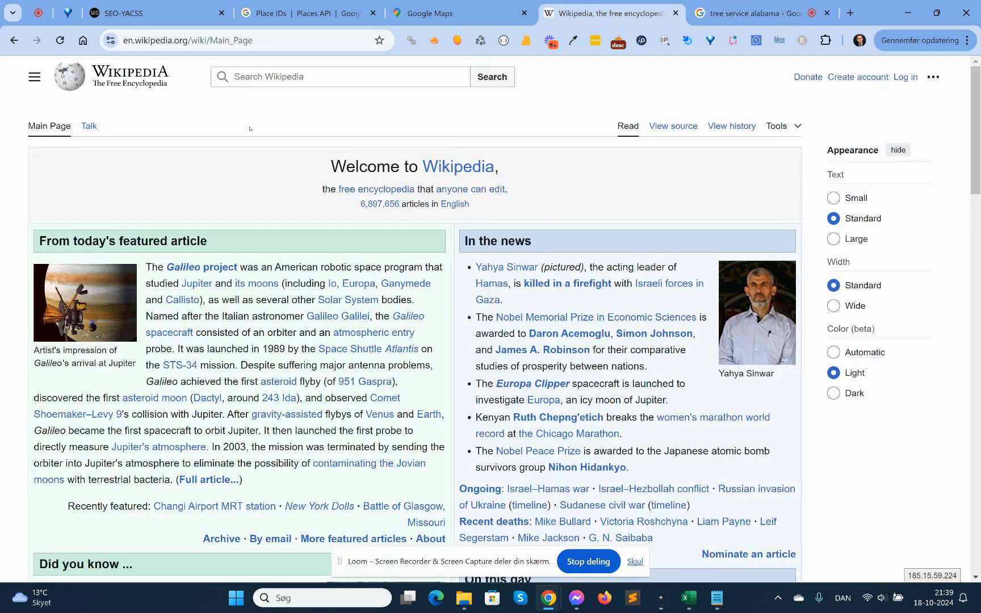
left_click(289, 77)
type("birming")
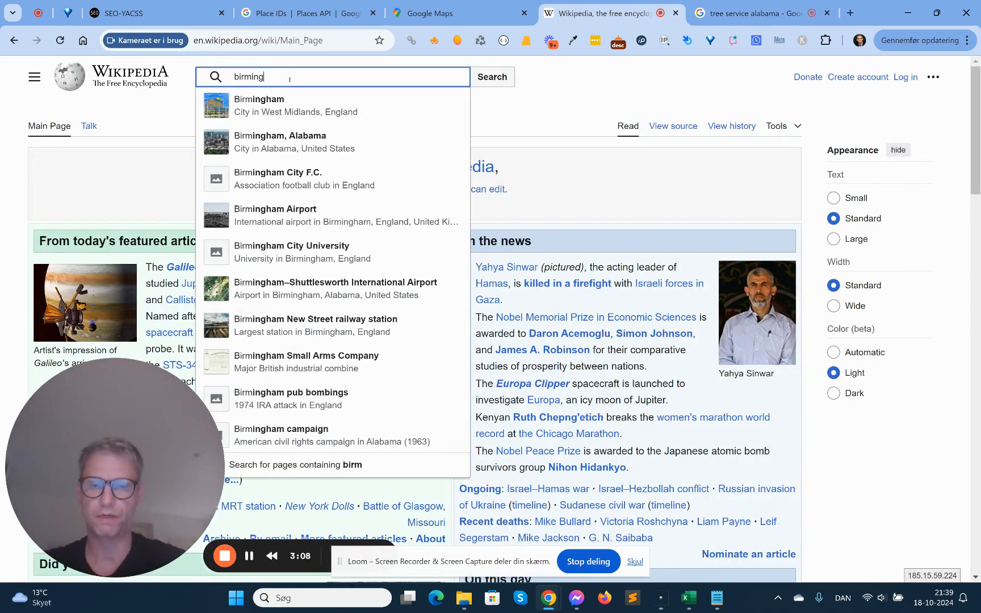
type("ham alabama")
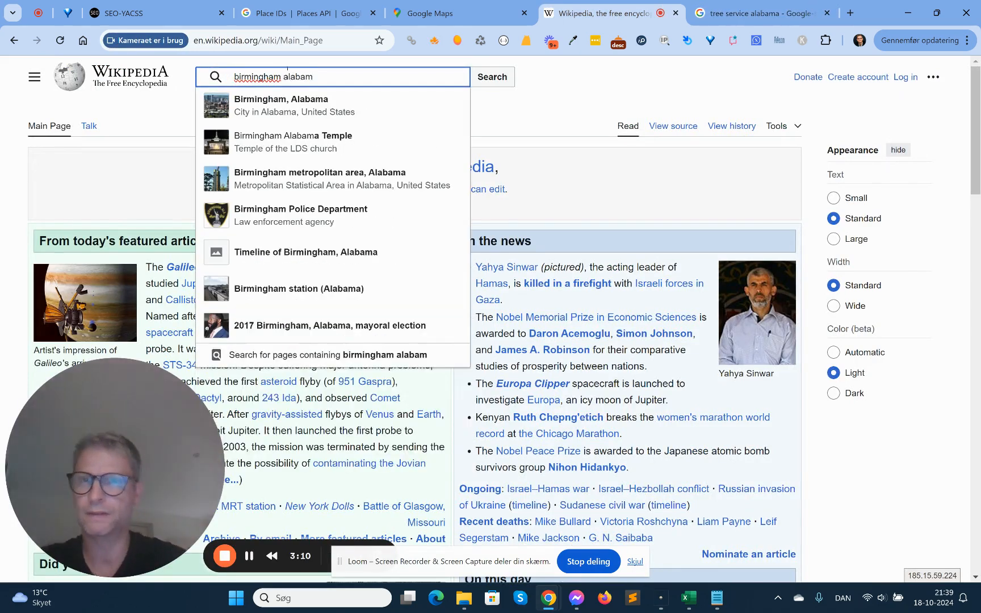
left_click(295, 102)
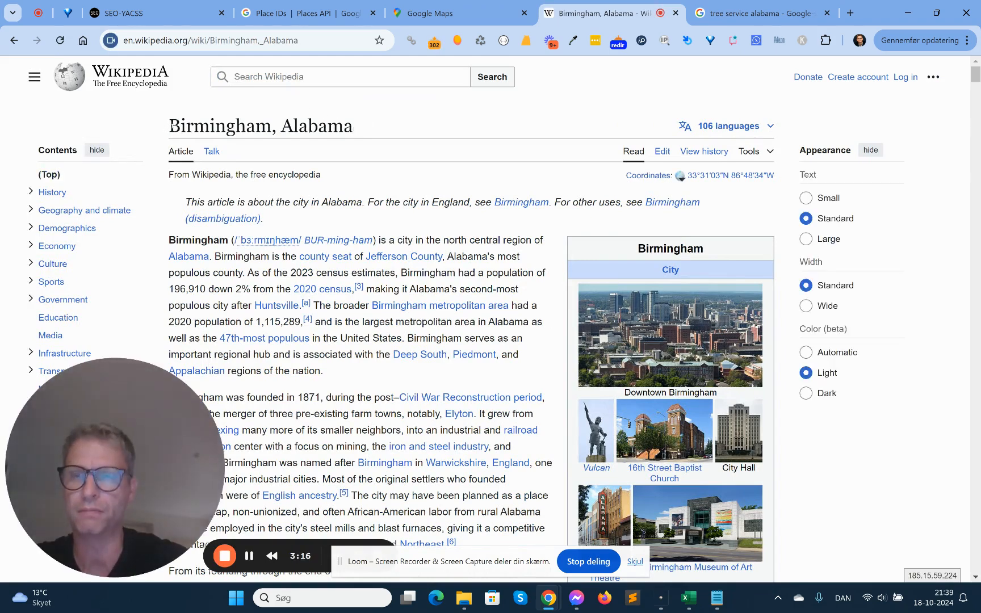
Copy the article title "Birmingham, Alabama" into the City Name field in SEO-YACSS and run the city check.
left_click_drag(168, 126, 358, 125)
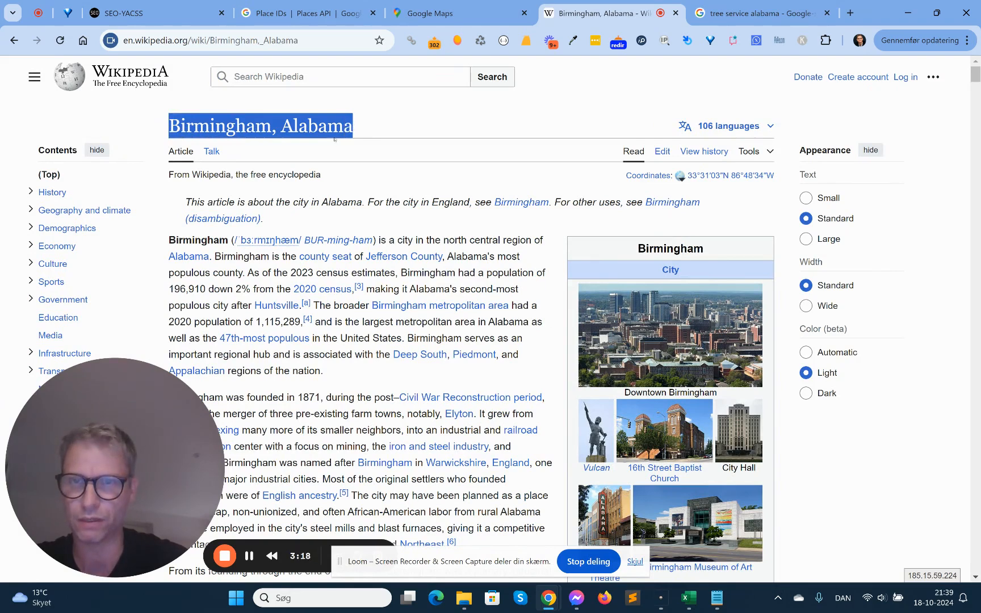
right_click(335, 138)
left_click(384, 141)
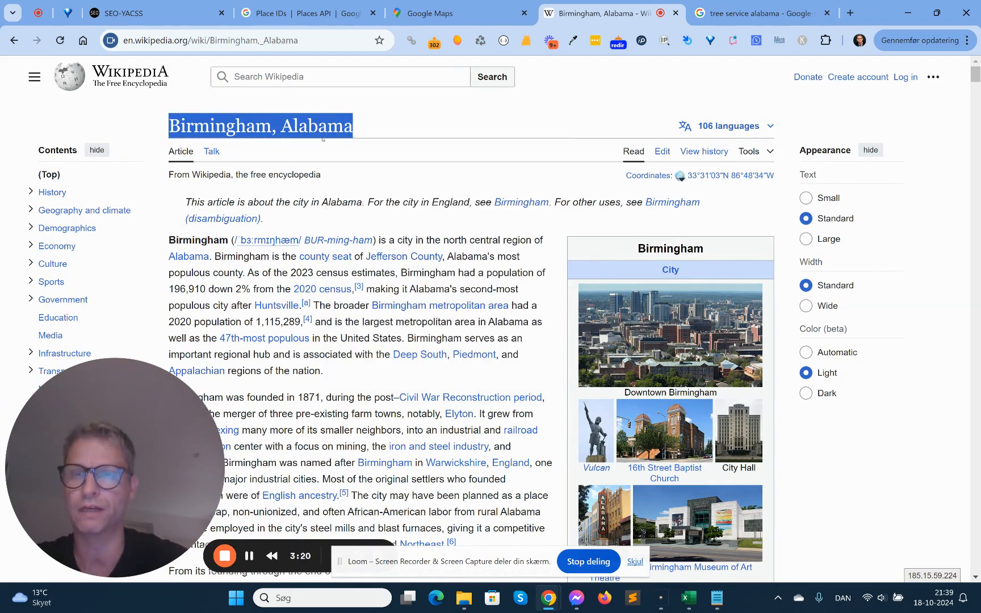
left_click(159, 13)
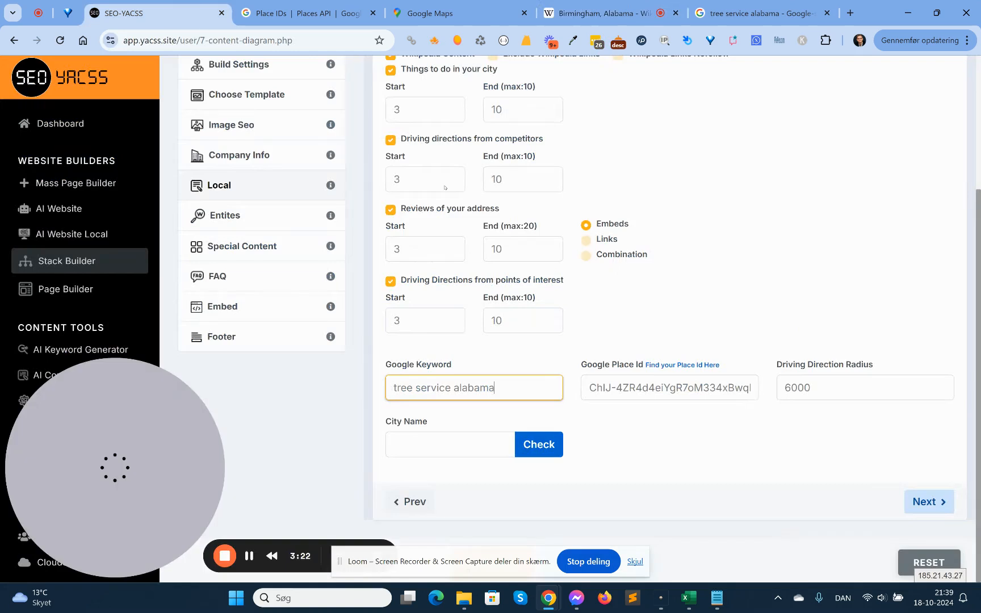
left_click(470, 435)
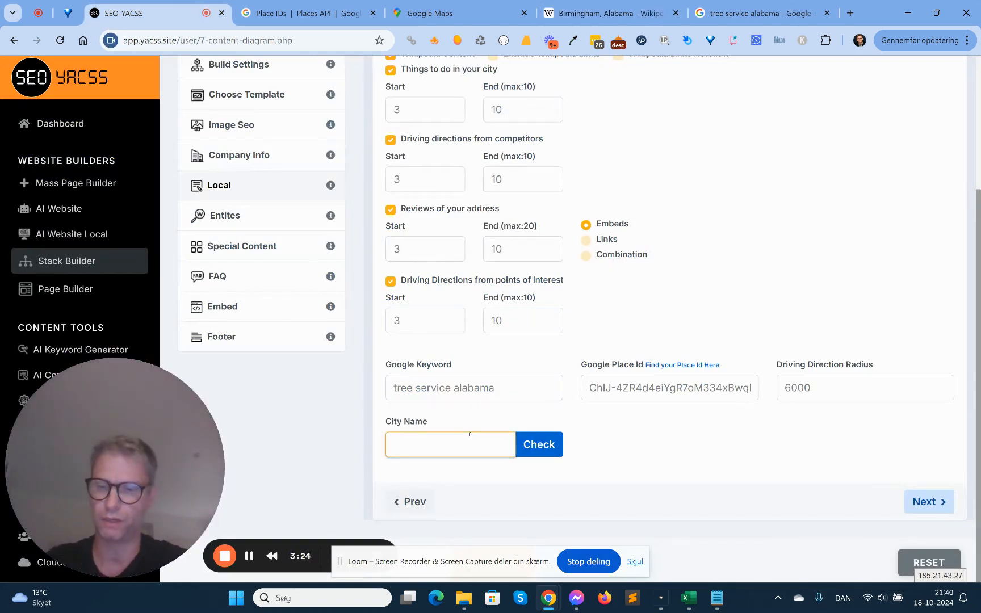
key("ctrl+v")
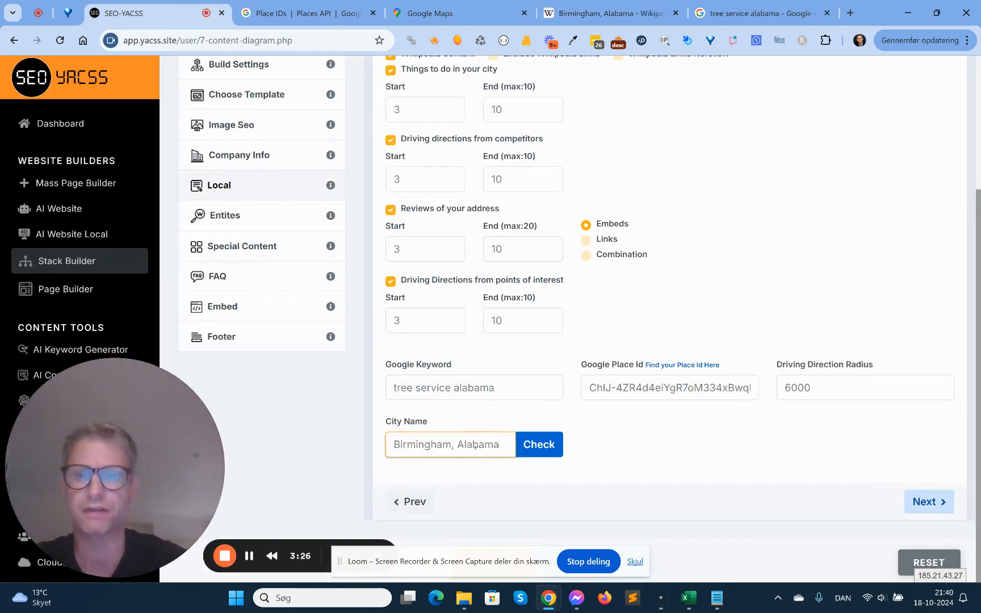
left_click(552, 453)
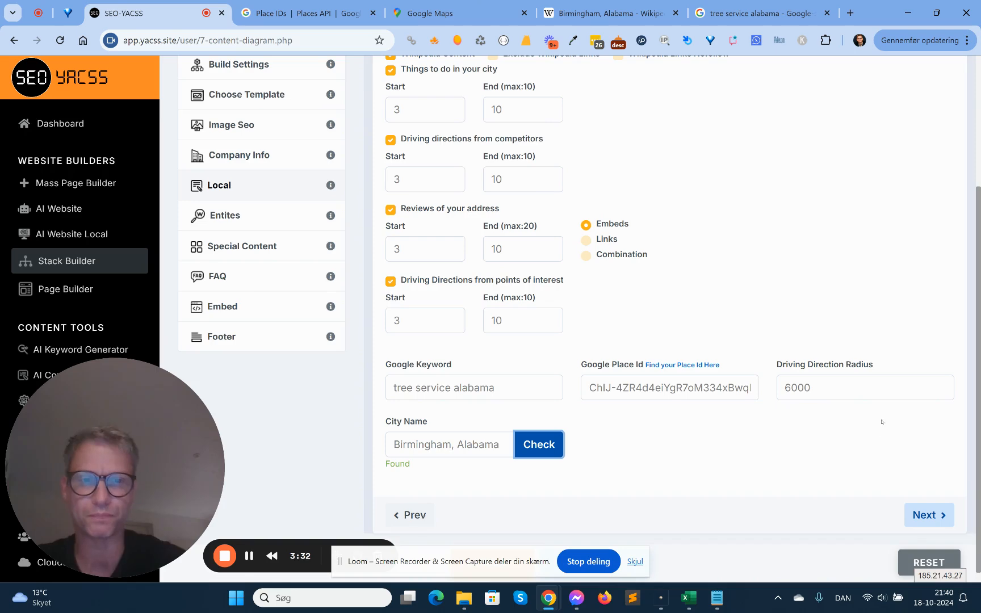
Set the "Things to do in your city" range to start at 5 and end at 10.
scroll(633, 302, "up", 3)
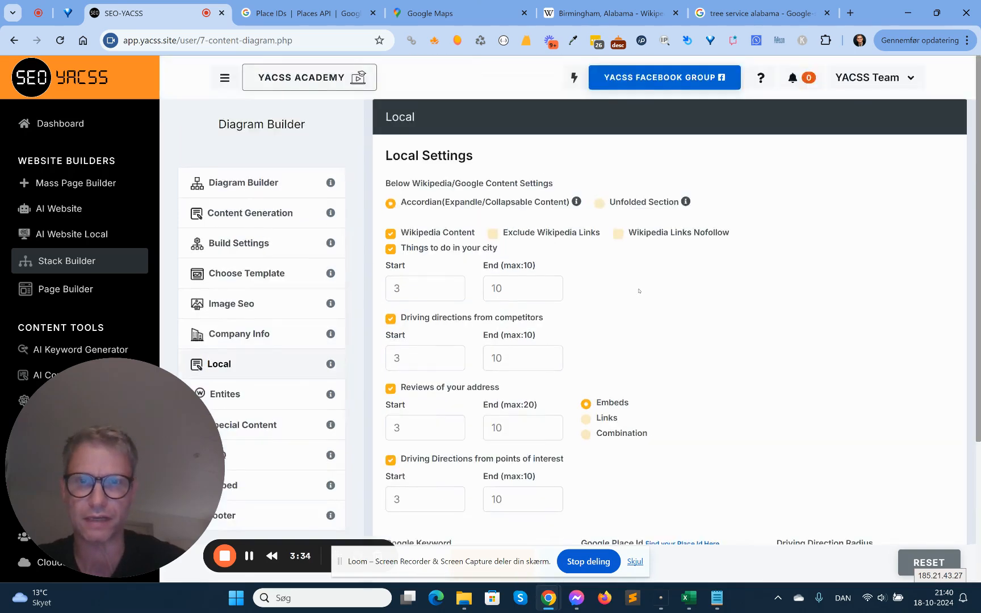
scroll(596, 256, "down", 1)
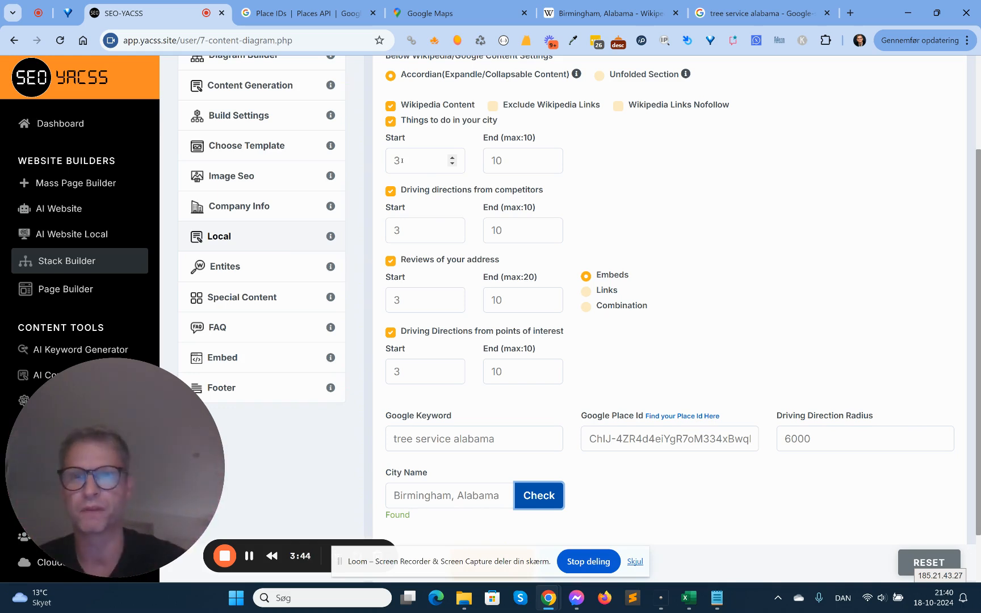
double_click(402, 161)
type("5")
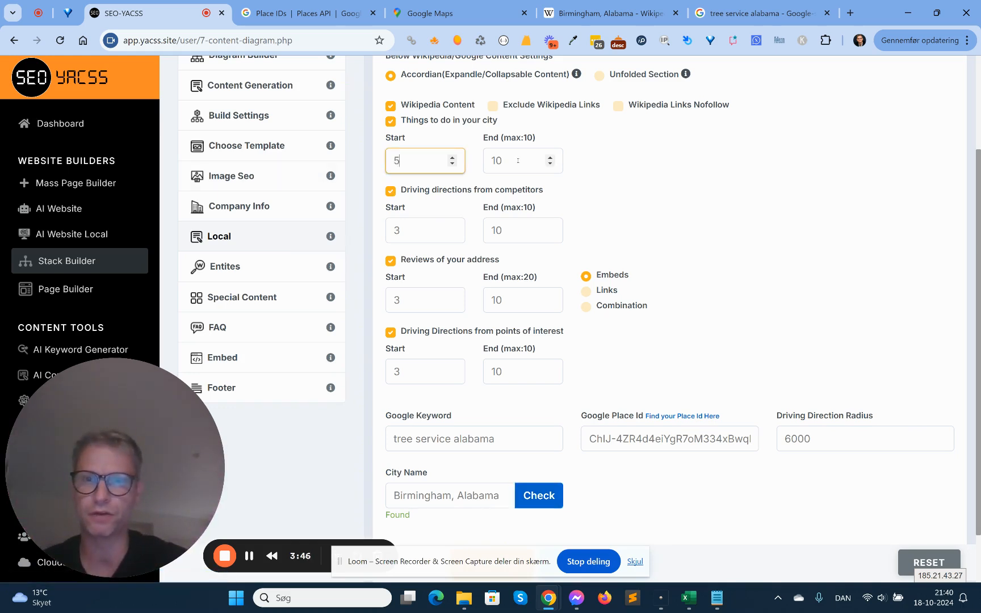
double_click(518, 161)
type("5")
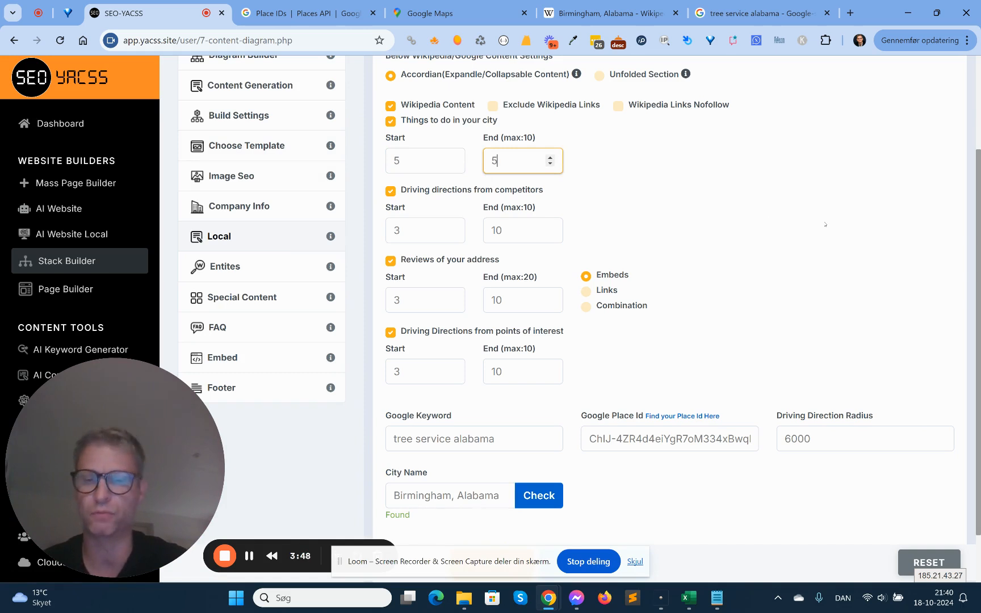
left_click_drag(503, 161, 466, 157)
type("10")
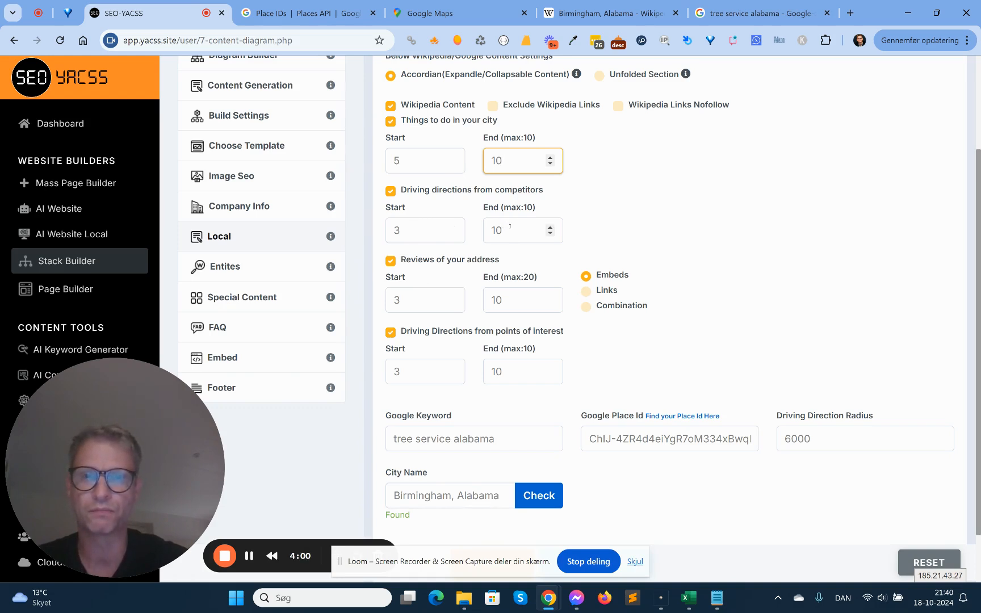
Try 4 as both start and end for "Driving directions from competitors", and restore the range to 3 and 10.
left_click(421, 225)
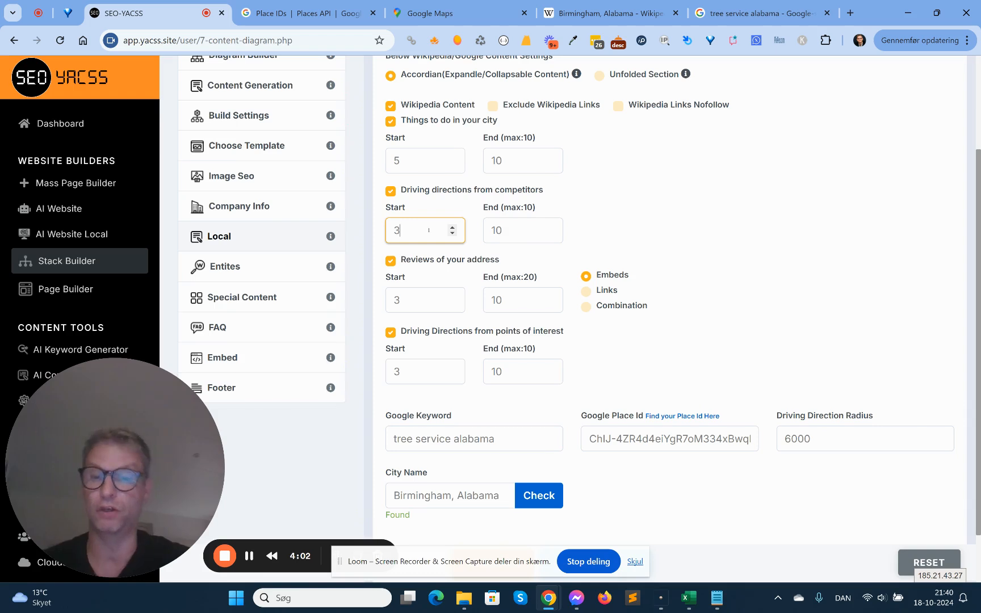
key("Up")
key("Tab")
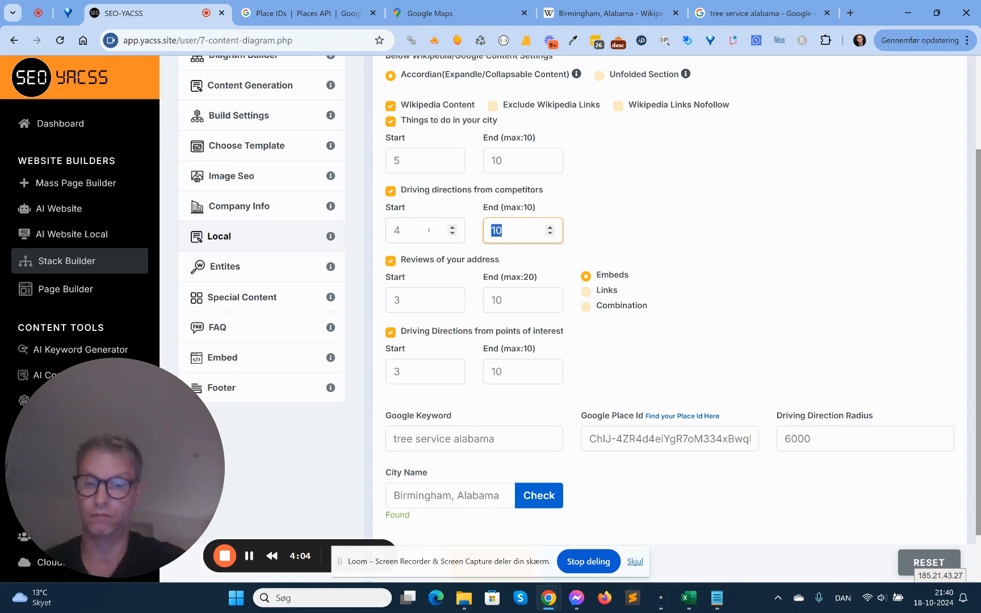
type("4")
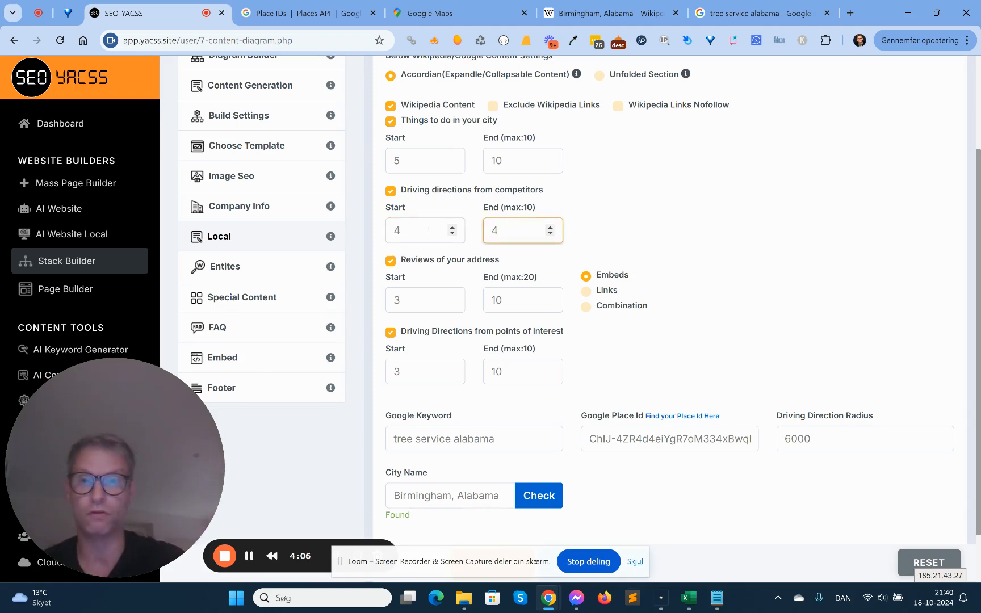
key("shift+Tab")
type("3")
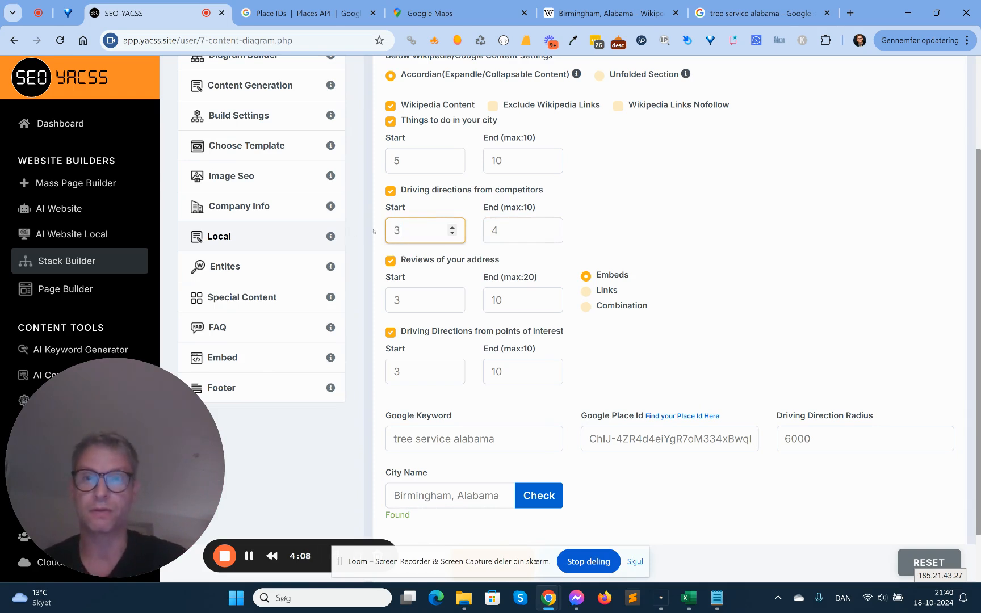
key("Tab")
type("10")
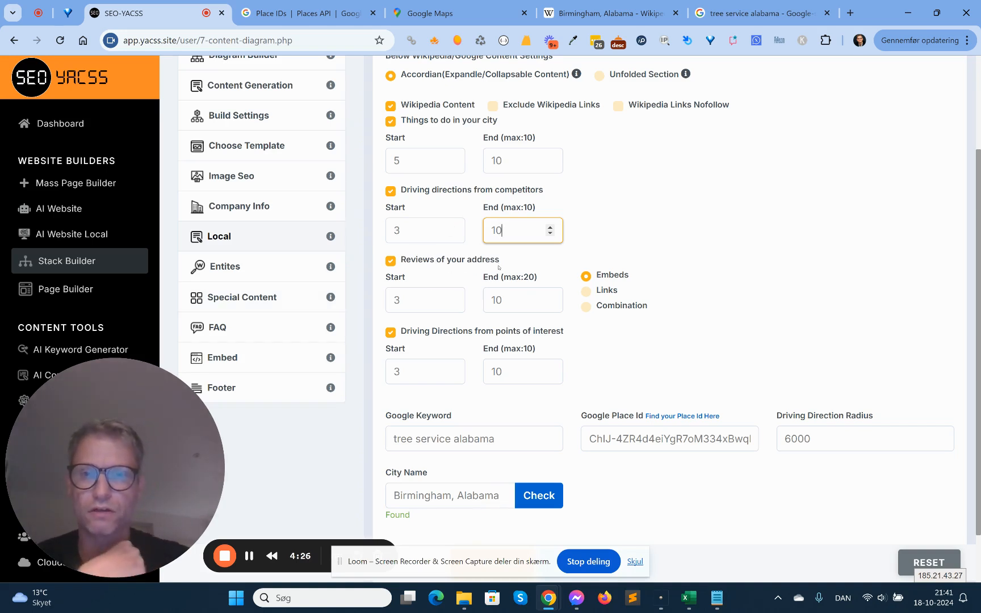
Look at the ACE Tree Service reviews on Google, and set "Reviews of your address" to Combination in SEO-YACSS.
left_click(755, 12)
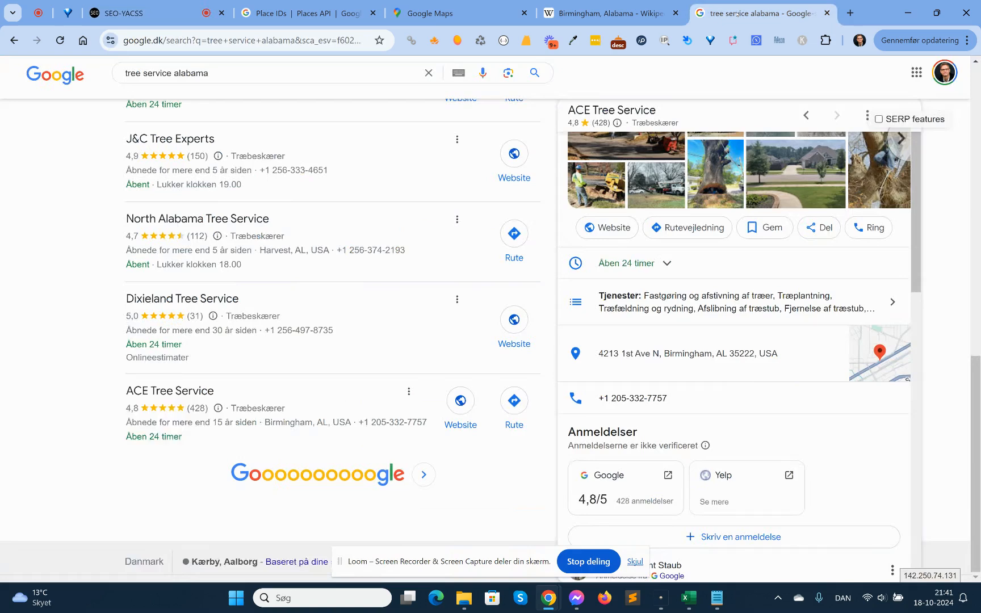
scroll(762, 327, "down", 1)
scroll(763, 327, "down", 1)
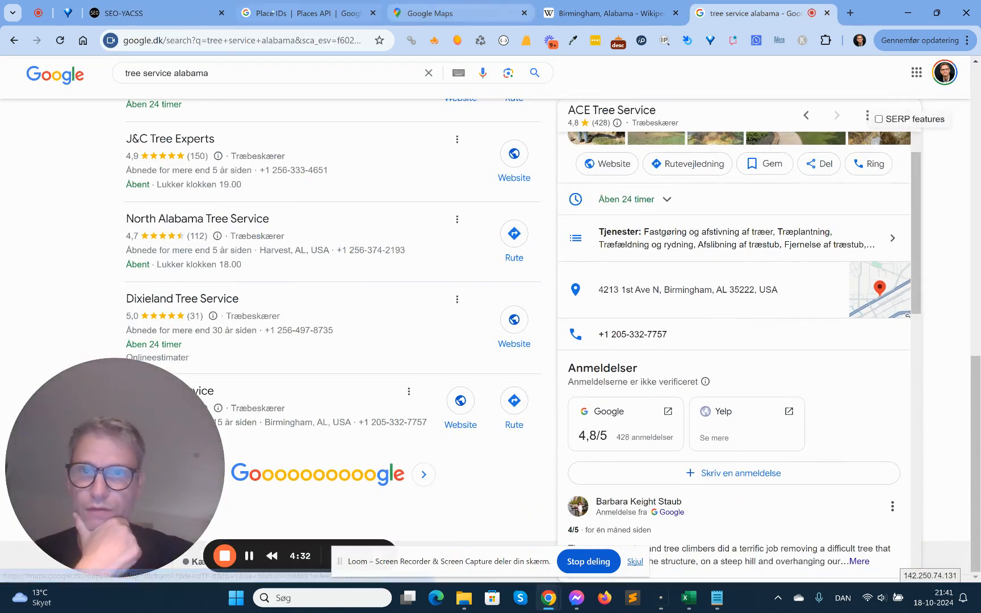
left_click(159, 13)
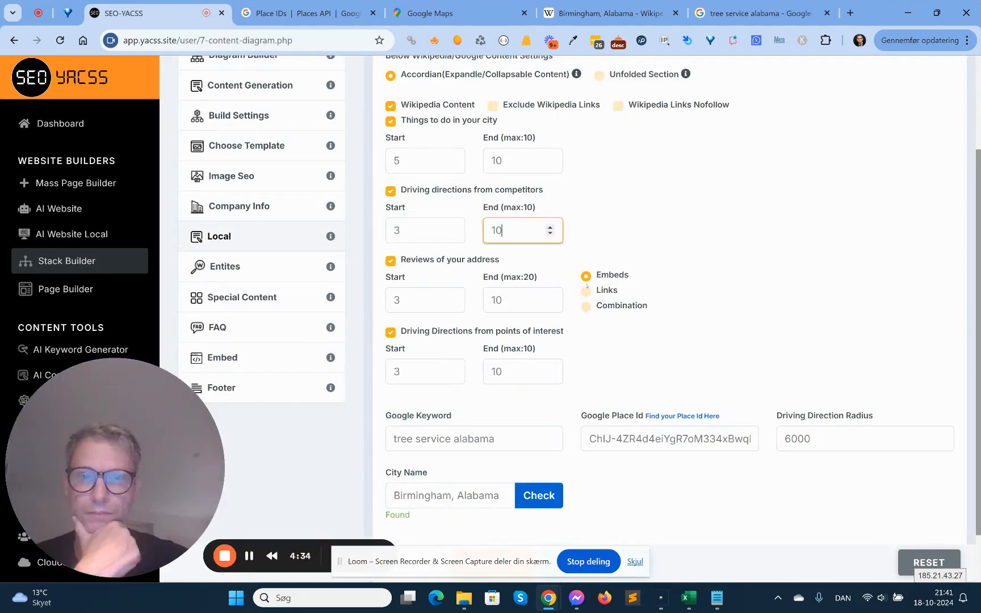
left_click(586, 291)
left_click(587, 307)
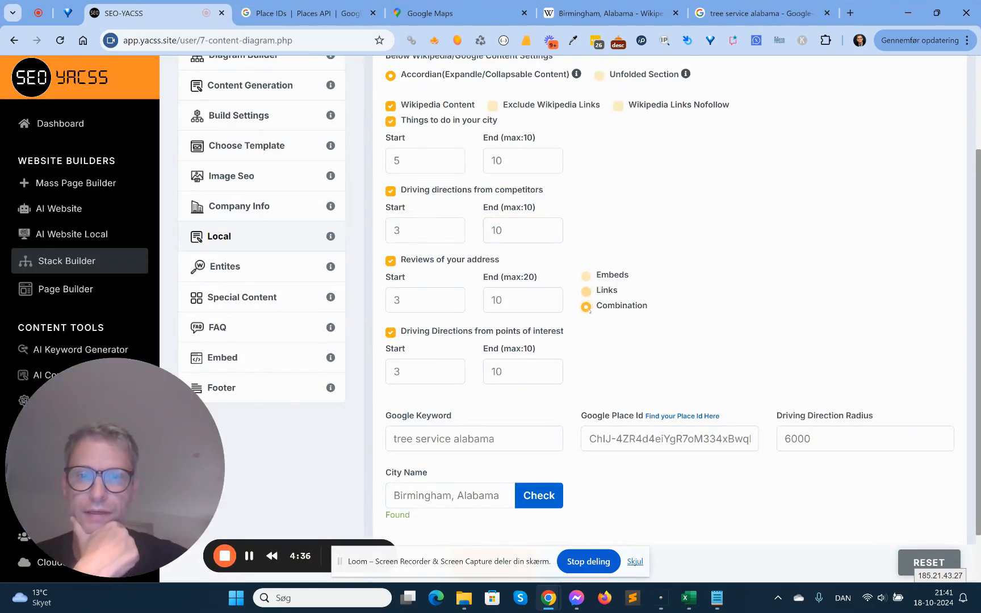
Try the Embeds and Links options for "Reviews of your address", and restore Combination.
left_click(587, 277)
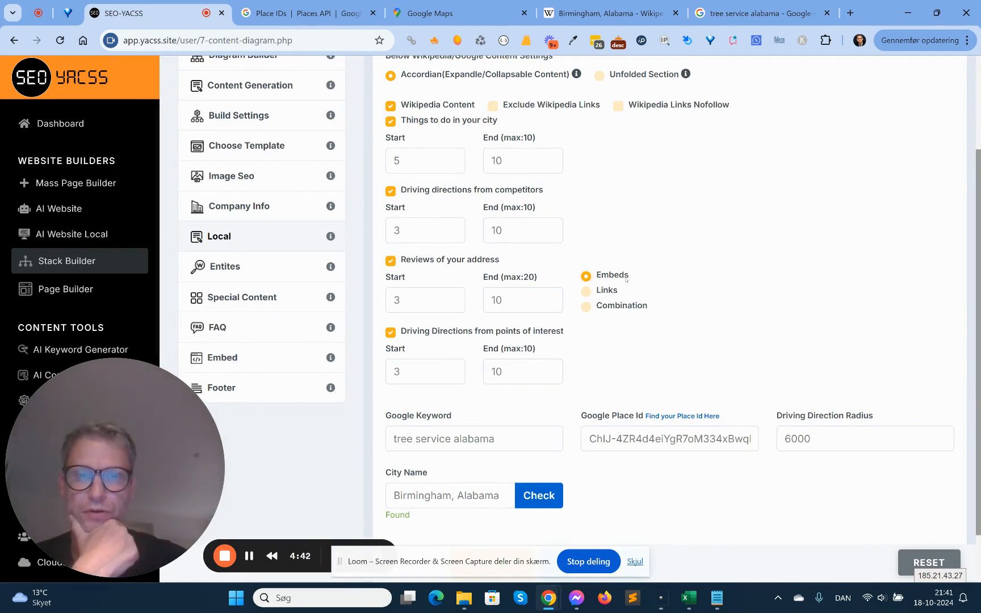
left_click_drag(643, 278, 598, 280)
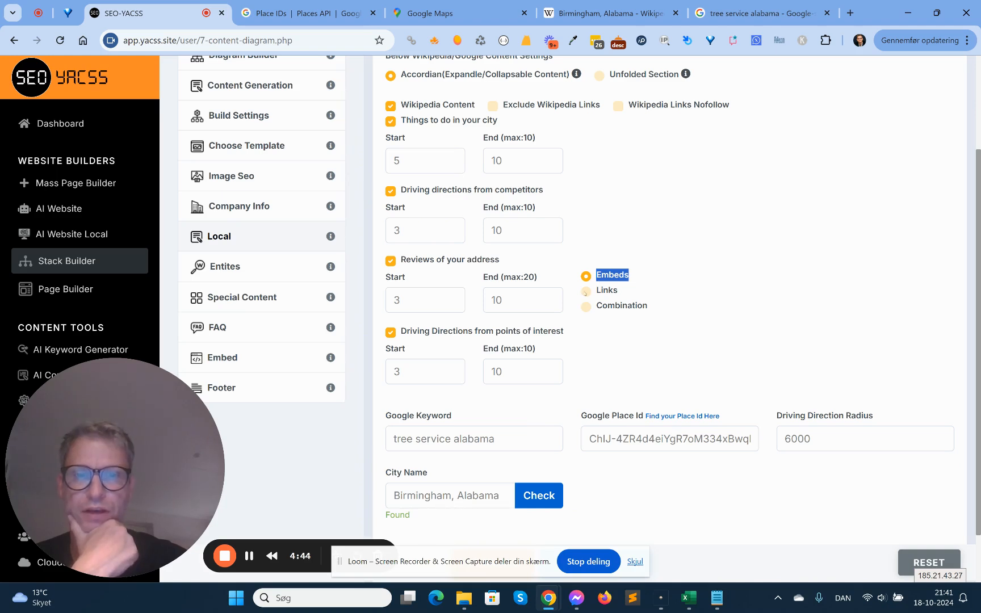
left_click(585, 292)
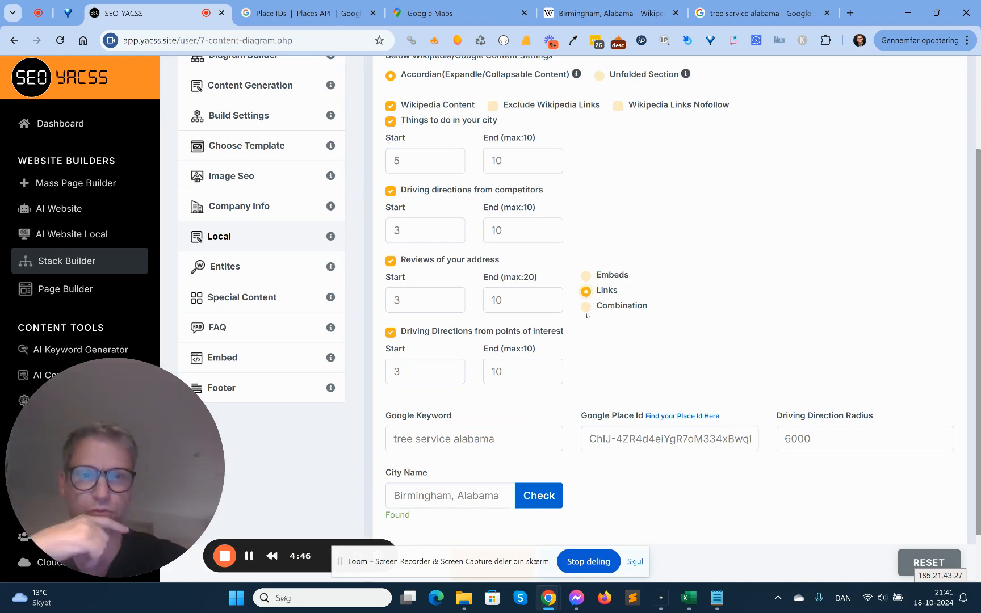
left_click(587, 307)
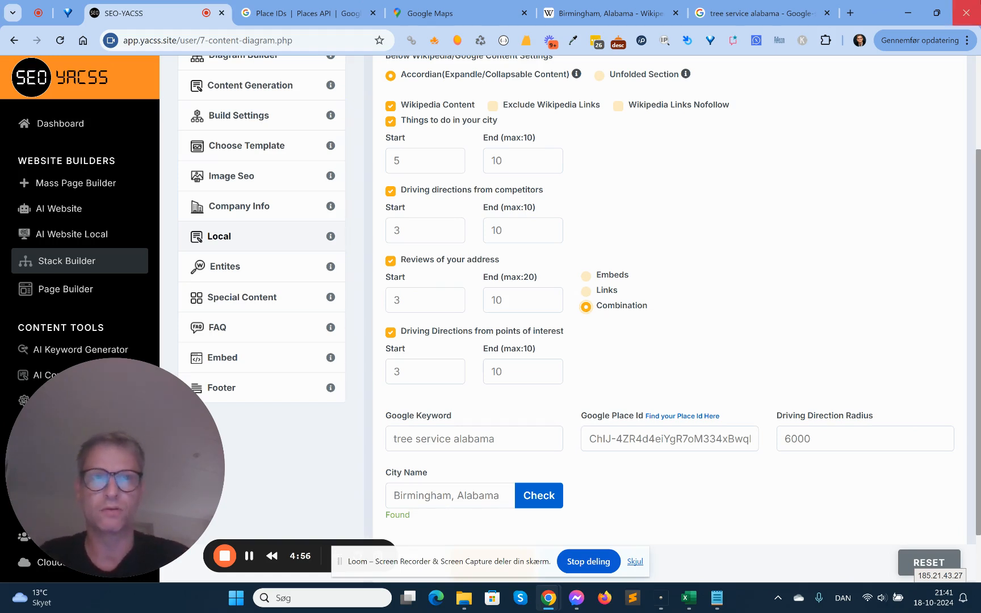
Switch to the Google results for ACE Tree Service, look over its reviews, and open its full reviews page.
left_click(760, 13)
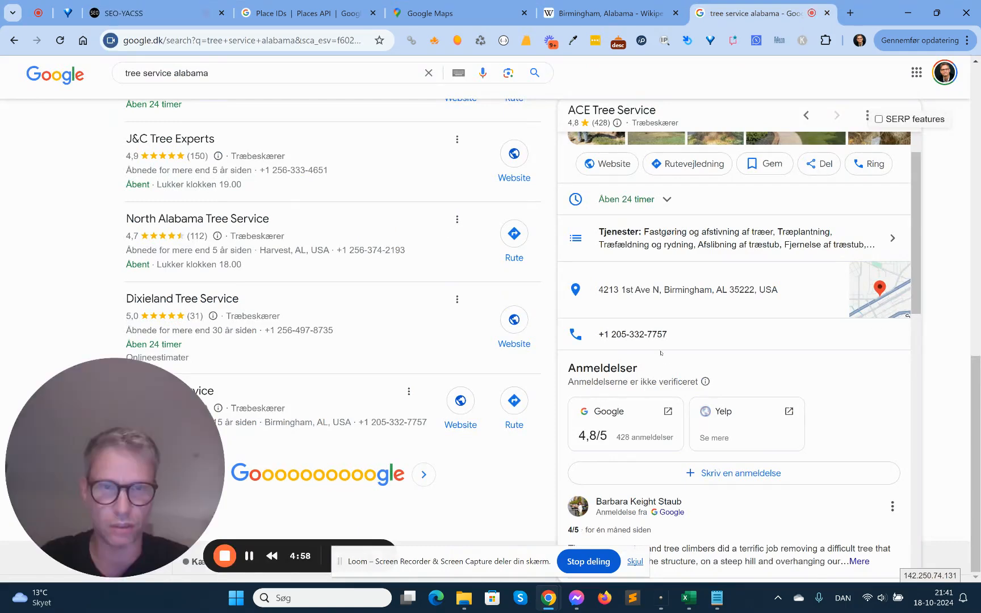
scroll(686, 348, "down", 10)
scroll(686, 349, "up", 8)
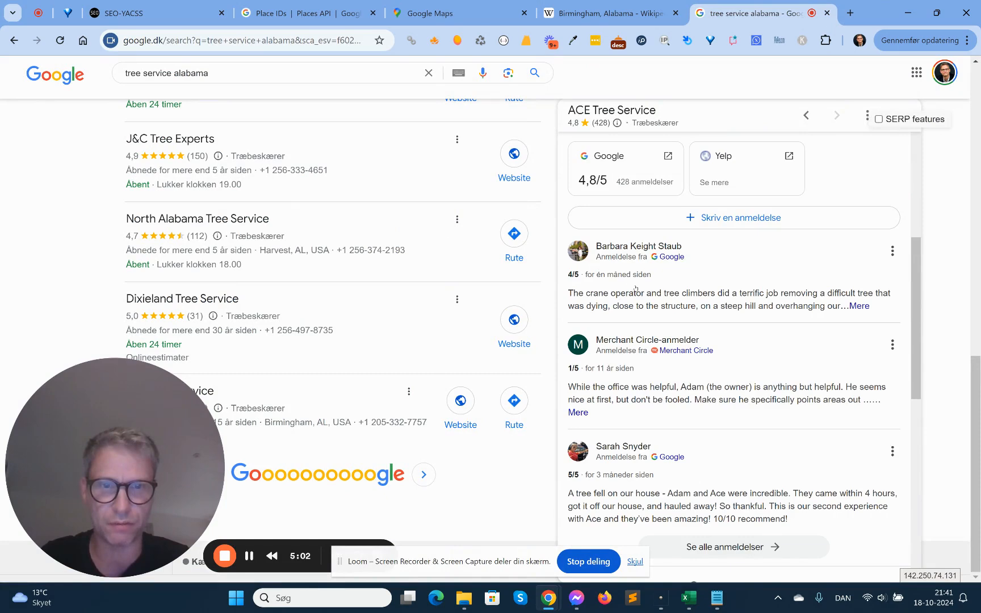
left_click(892, 250)
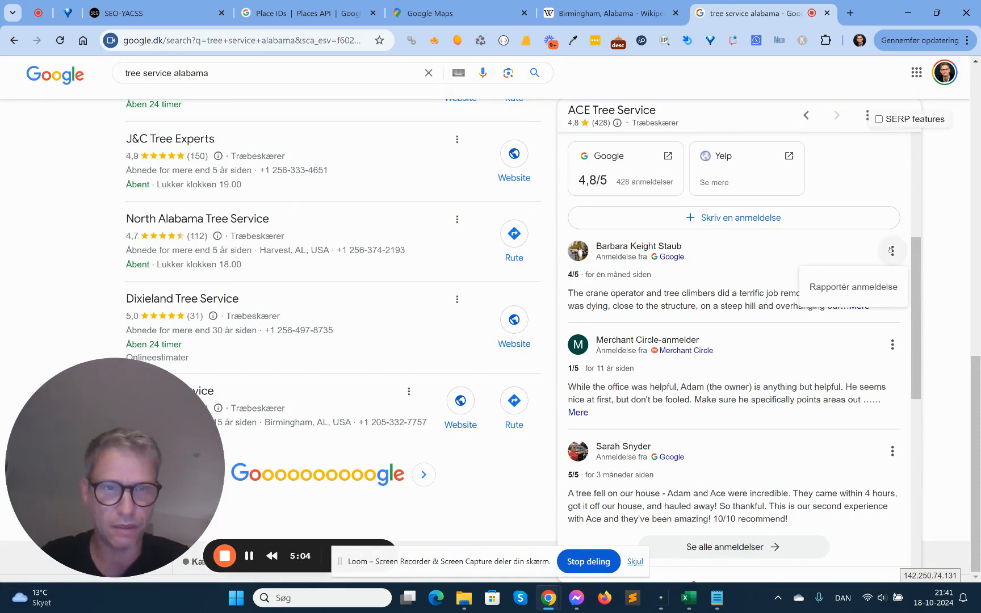
left_click(754, 258)
left_click(660, 256)
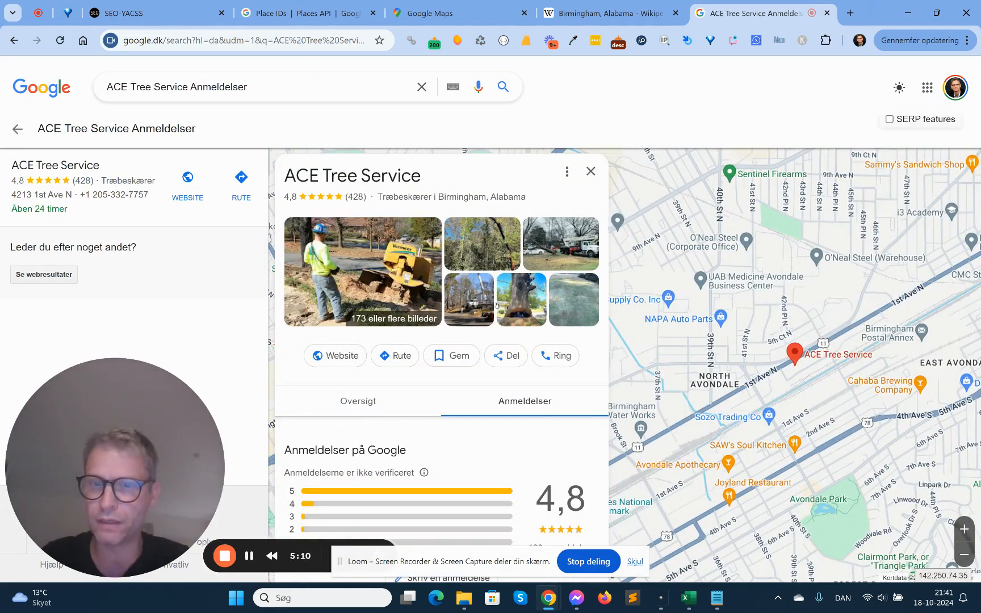
Look at the first ACE Tree Service review on Google and view its share options and link.
scroll(489, 312, "down", 5)
scroll(488, 312, "down", 1)
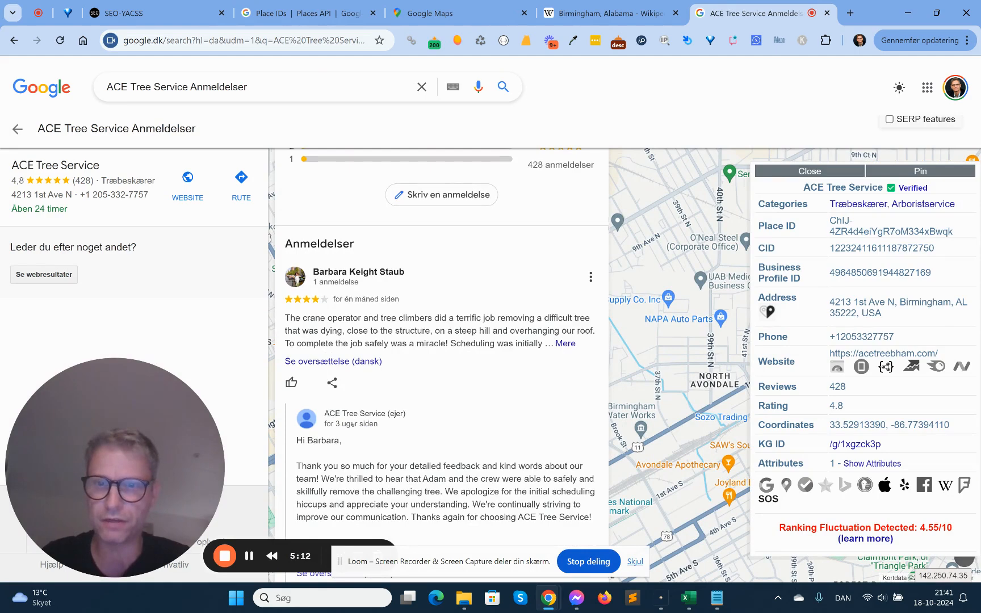
scroll(489, 311, "down", 1)
left_click_drag(345, 307, 369, 307)
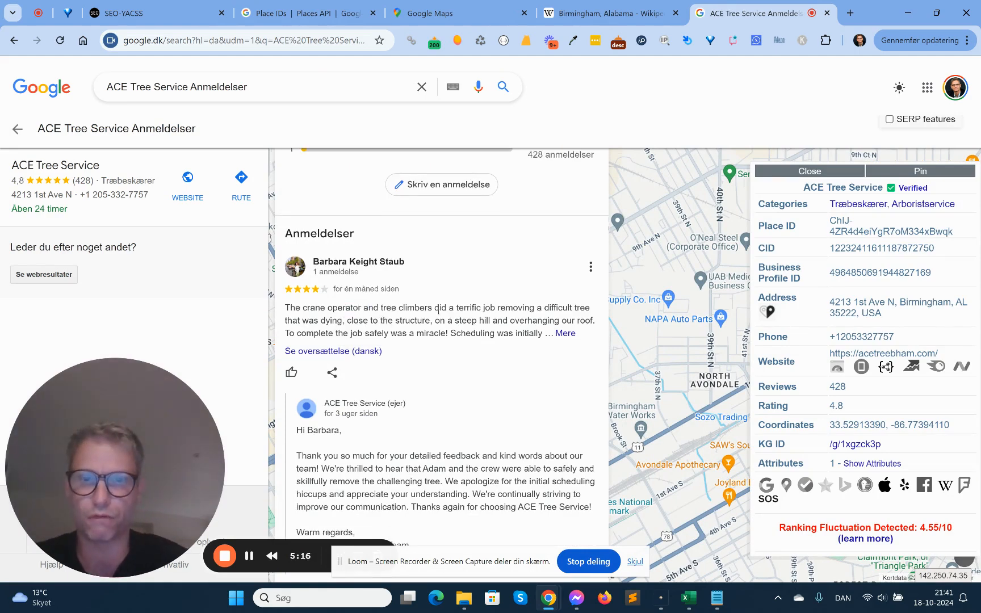
left_click(332, 372)
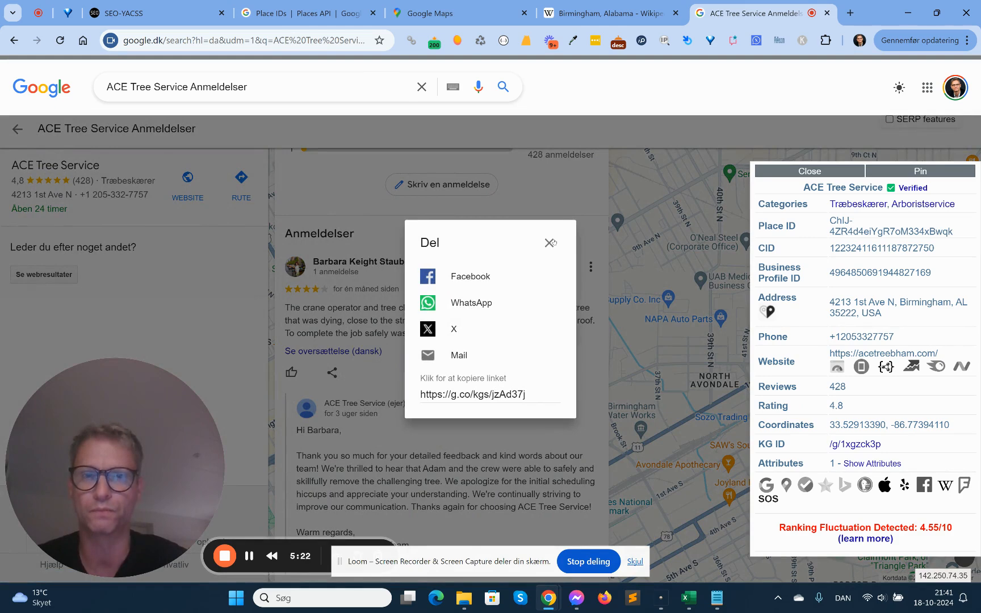
left_click(549, 242)
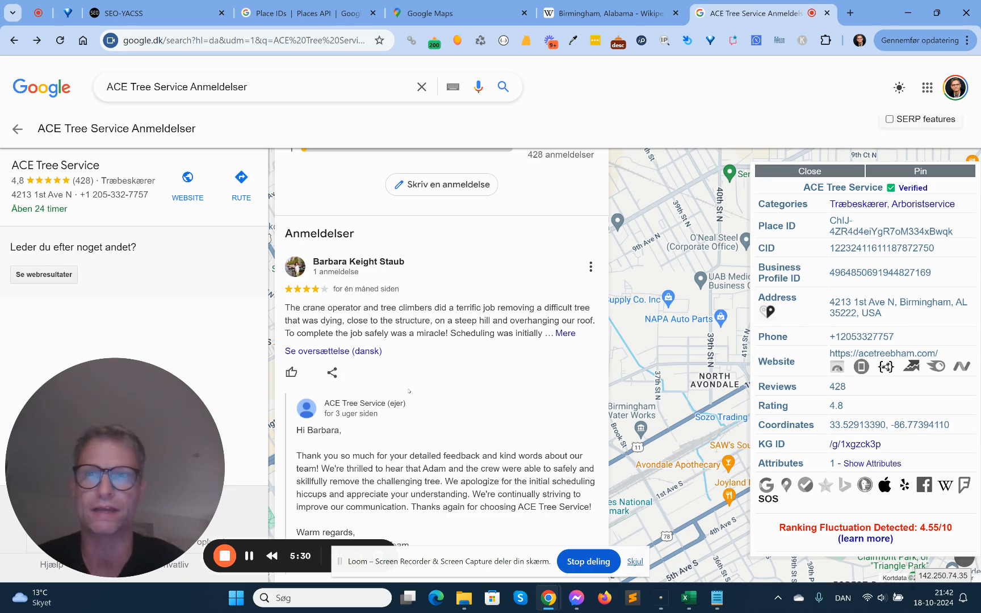
Return to SEO-YACSS and review the Combination option and the start and end range for "Driving Directions from points of interest".
left_click(193, 23)
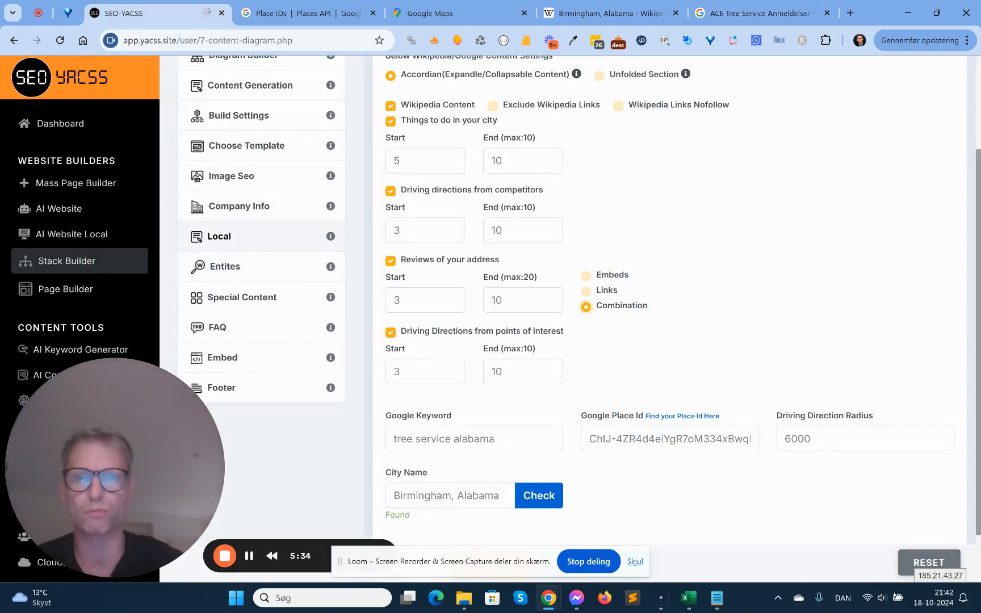
left_click_drag(648, 305, 608, 306)
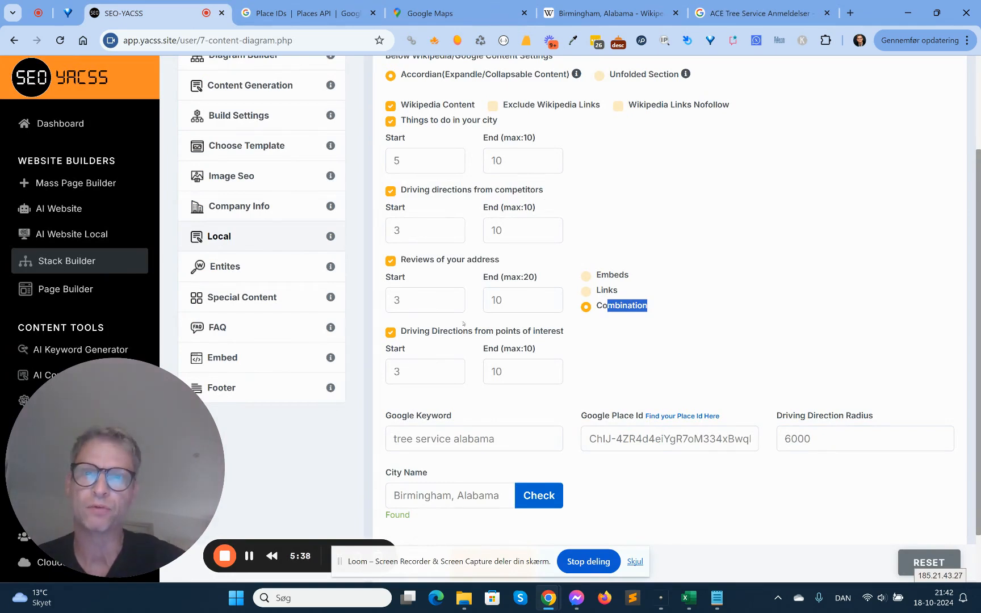
left_click_drag(557, 332, 513, 332)
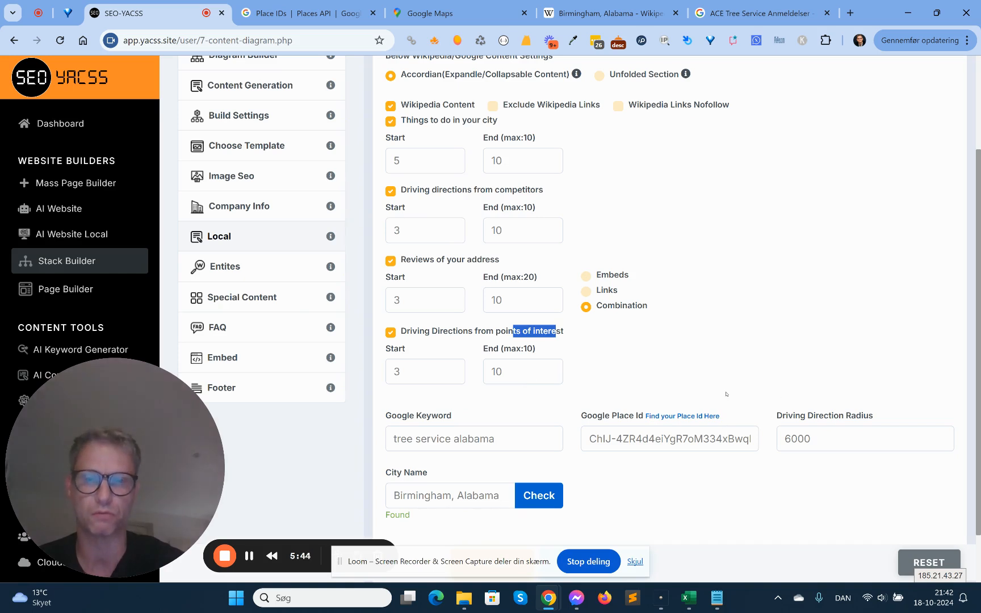
left_click(450, 372)
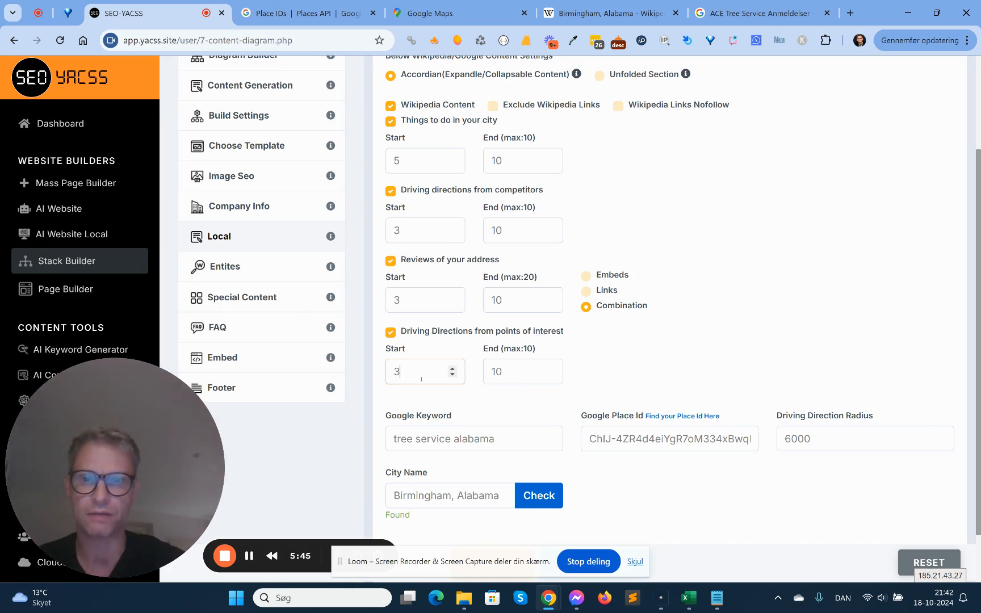
left_click(500, 372)
scroll(728, 399, "down", 2)
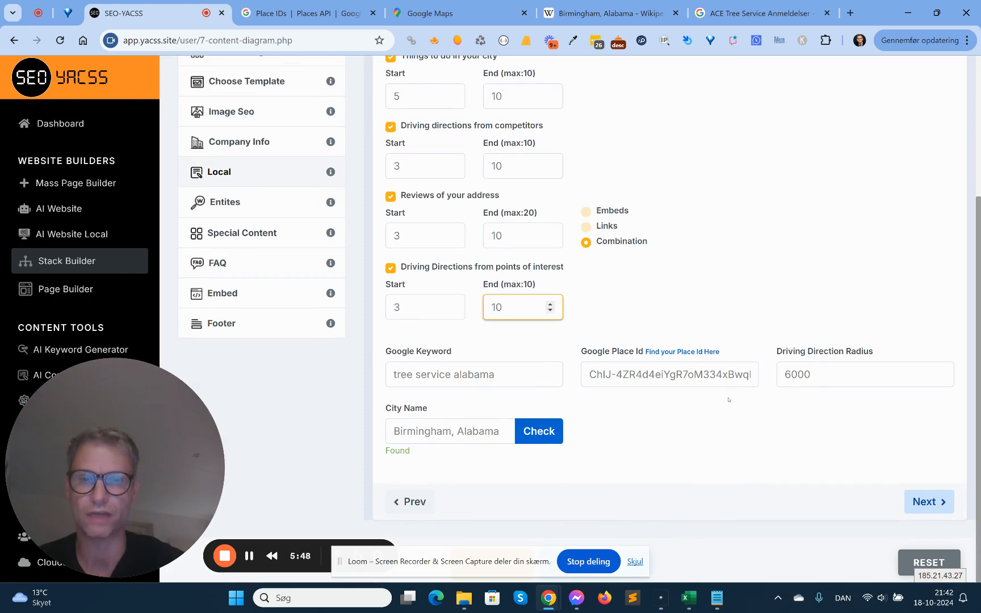
Set both the diagram name and the keyword to "tree service alabama" in the Diagram Builder settings.
scroll(729, 399, "up", 3)
left_click(233, 176)
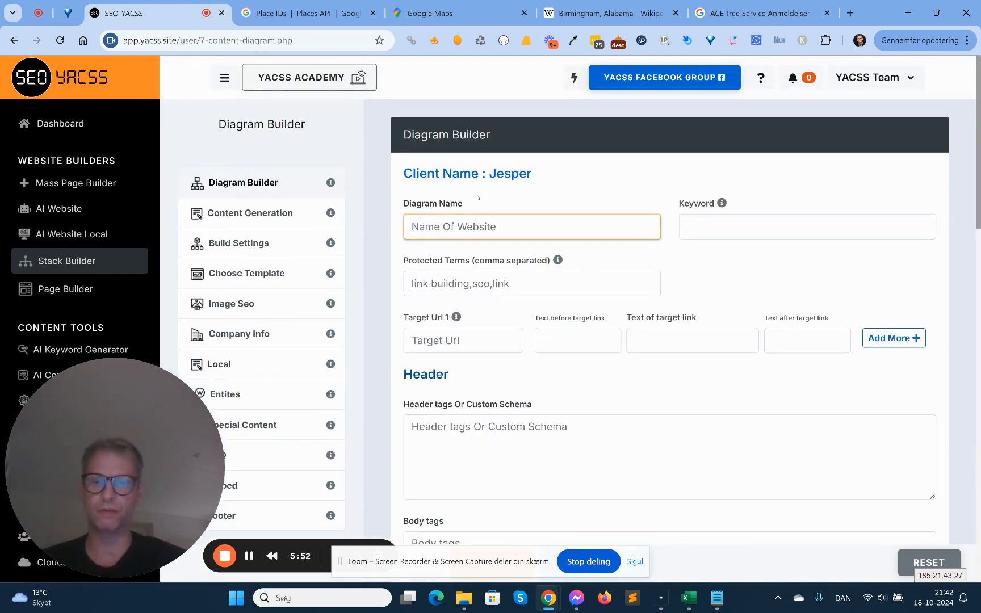
type("tree ser")
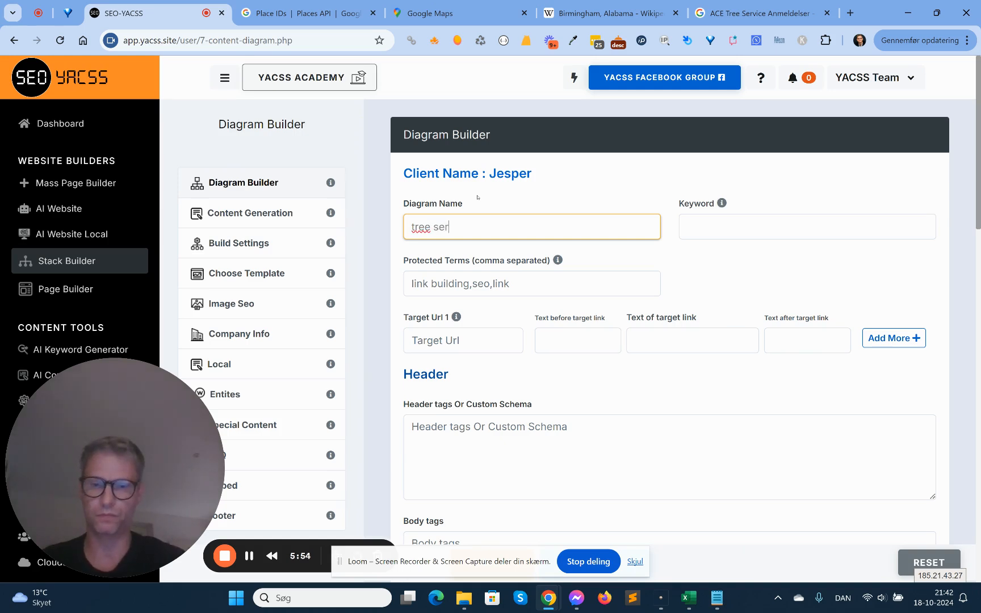
type("gvice alabama")
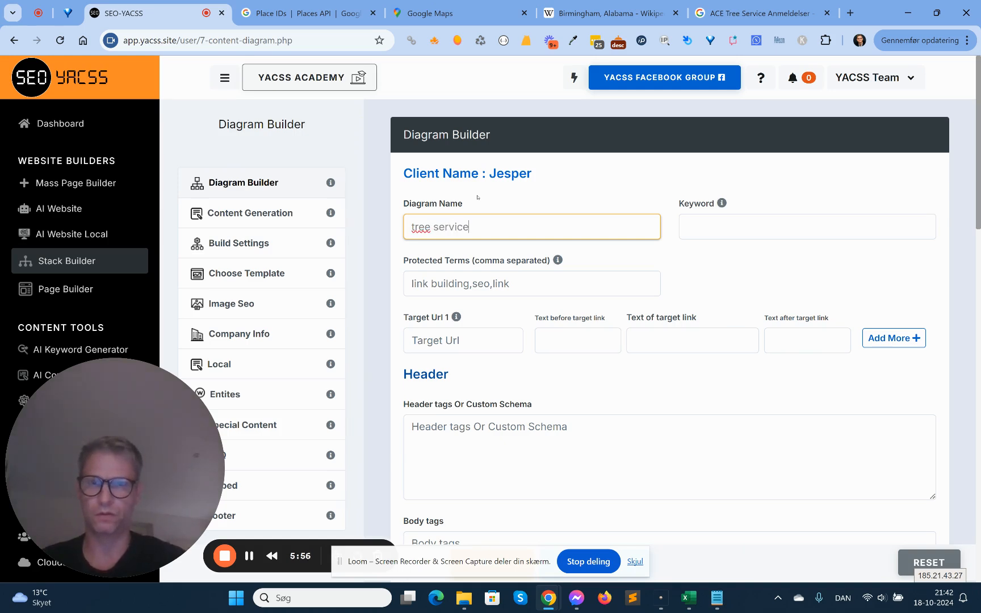
key("Tab")
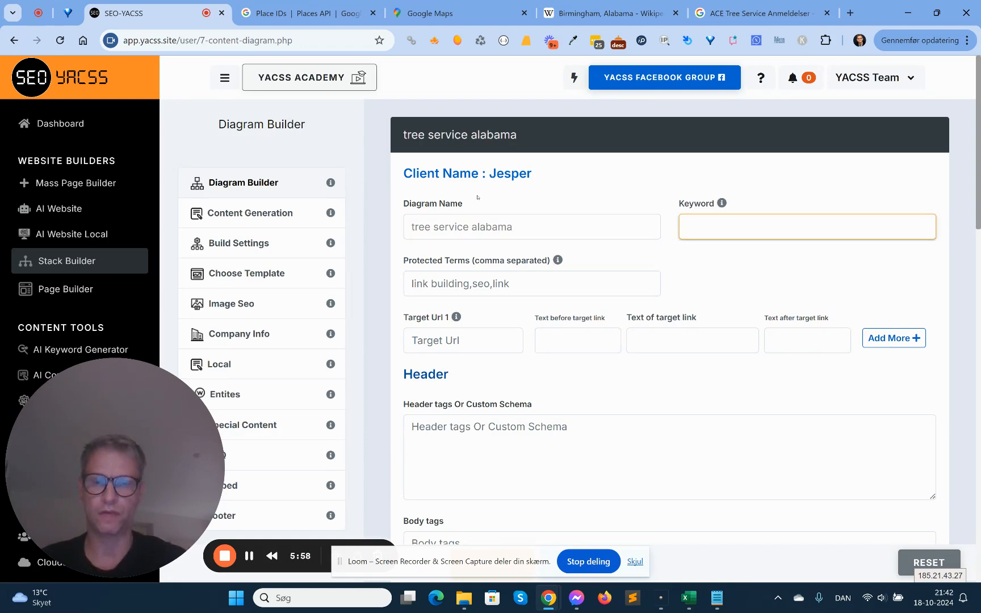
type("tree ser")
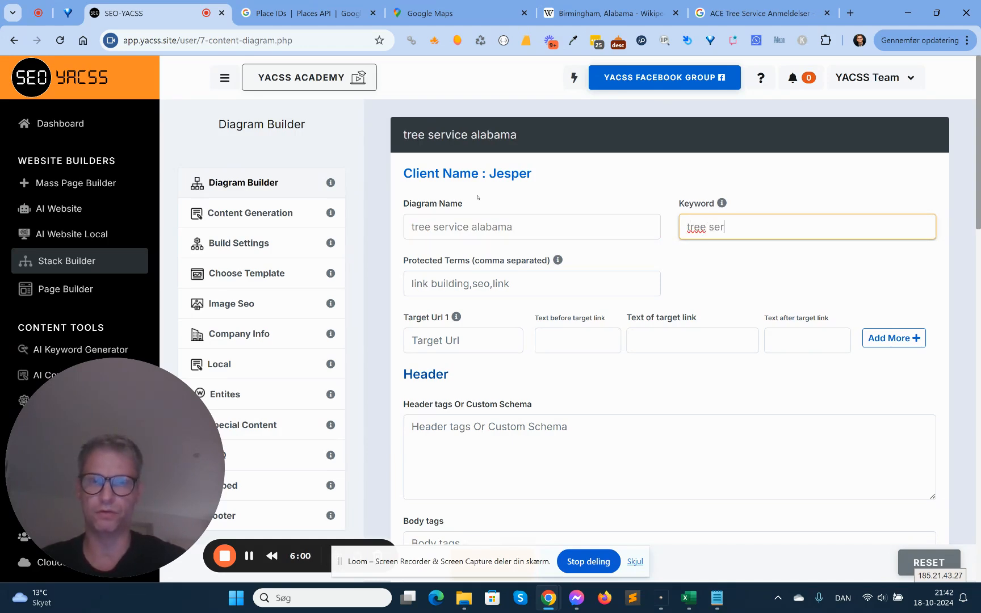
type("vice alabama")
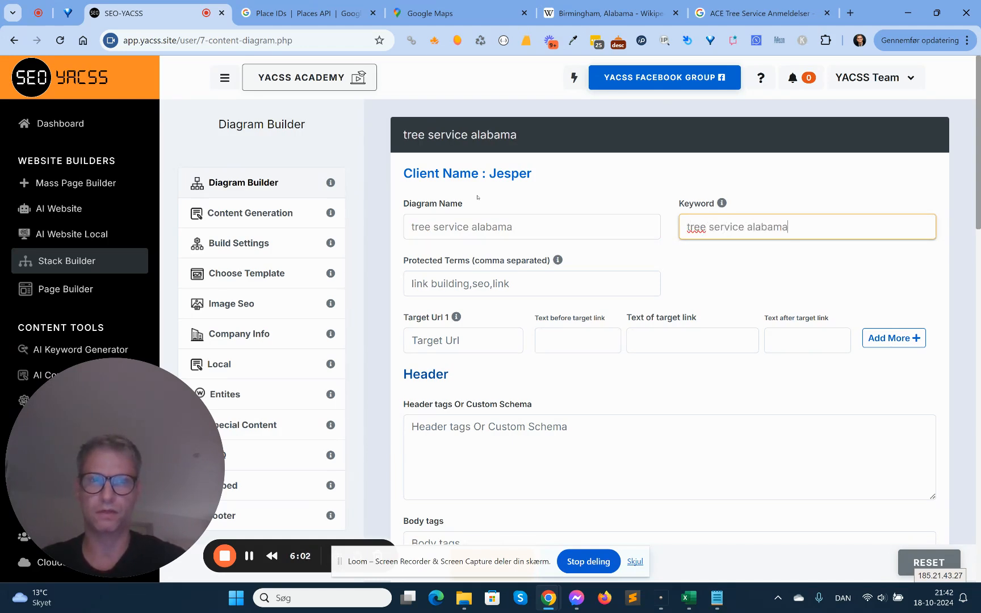
Enter "tree service, tree service alabama" as the diagram's protected terms.
key("Tab")
type("tr")
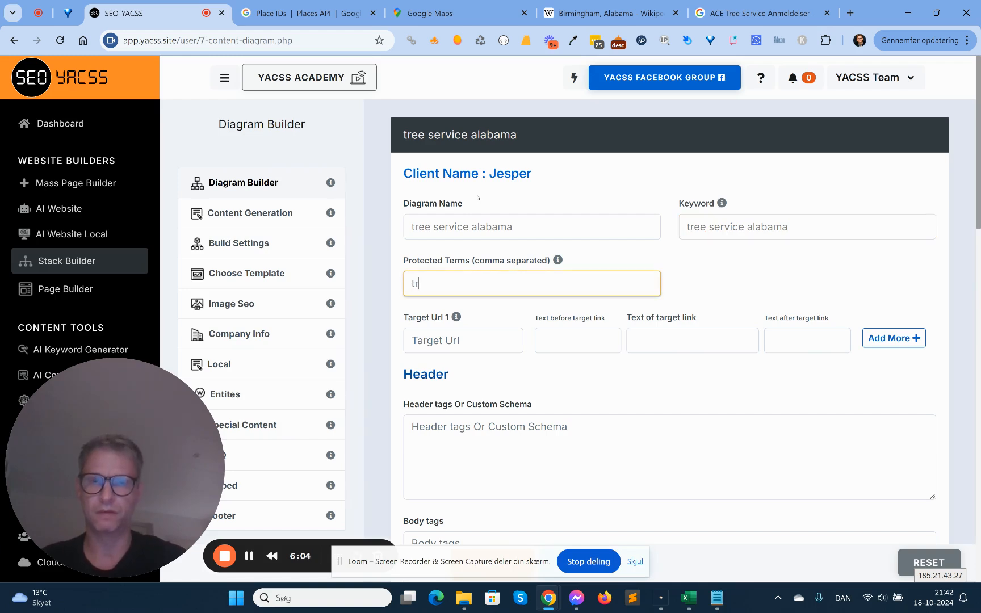
type("ee serv")
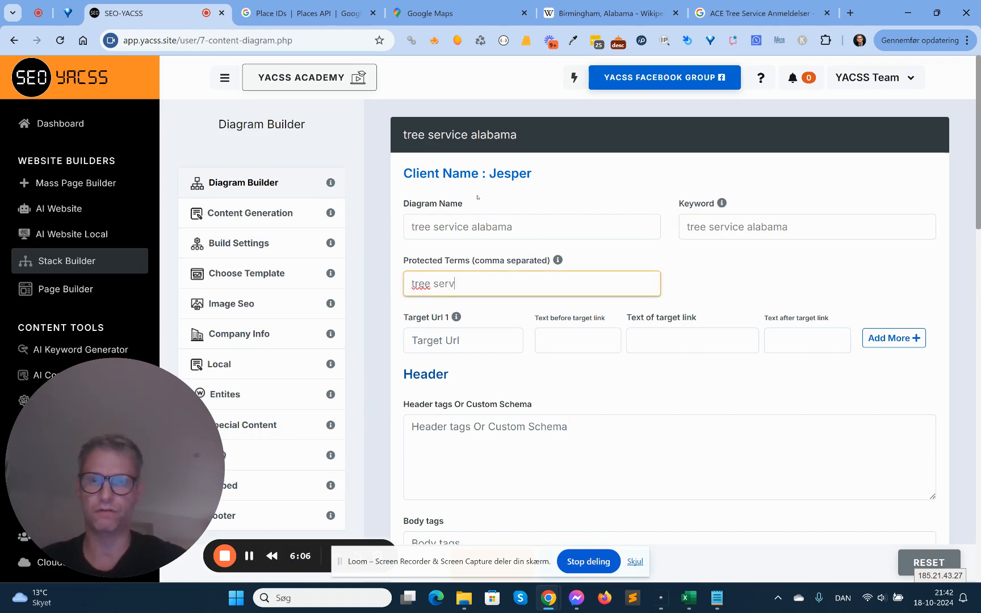
type("ice, tree")
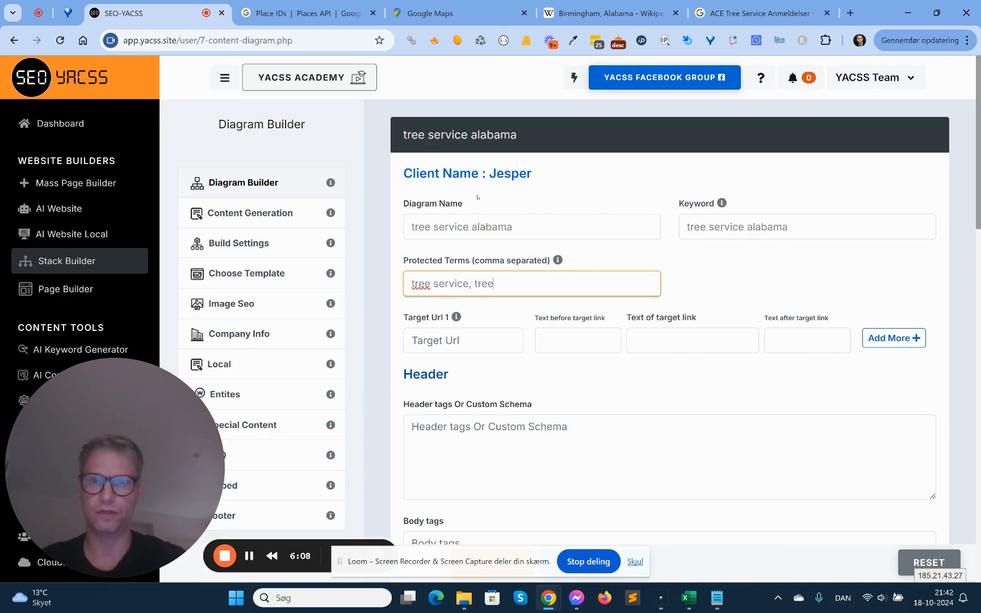
type(" service alabam")
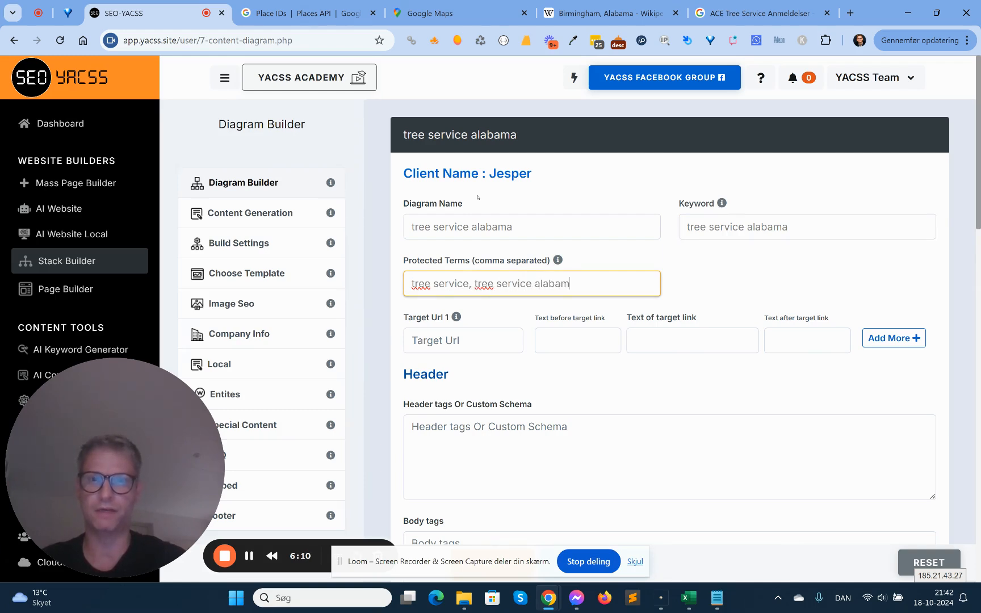
type("a")
key("Tab")
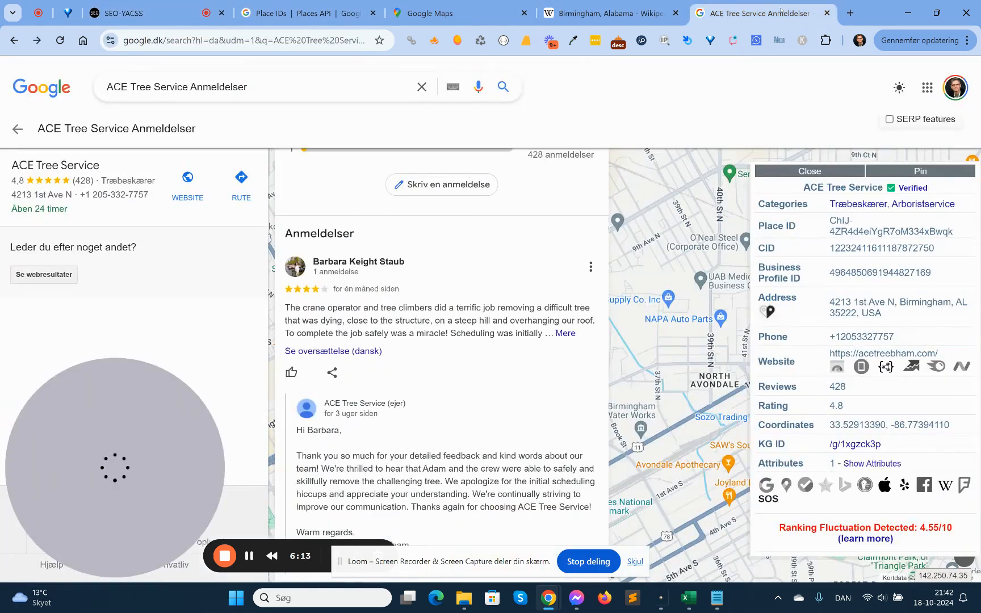
left_click(755, 13)
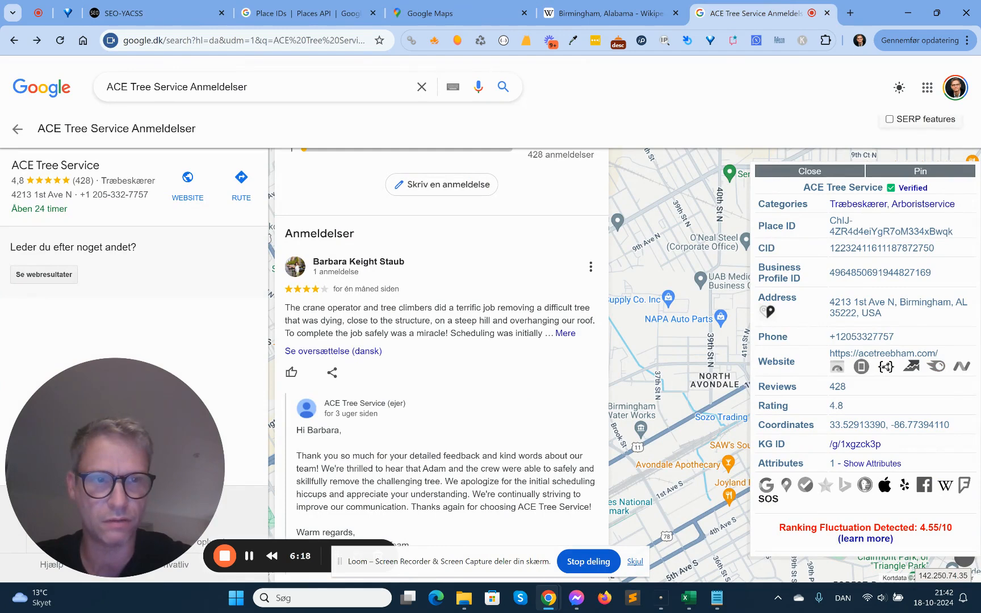
left_click_drag(936, 354, 827, 359)
key("ctrl+c")
right_click(828, 359)
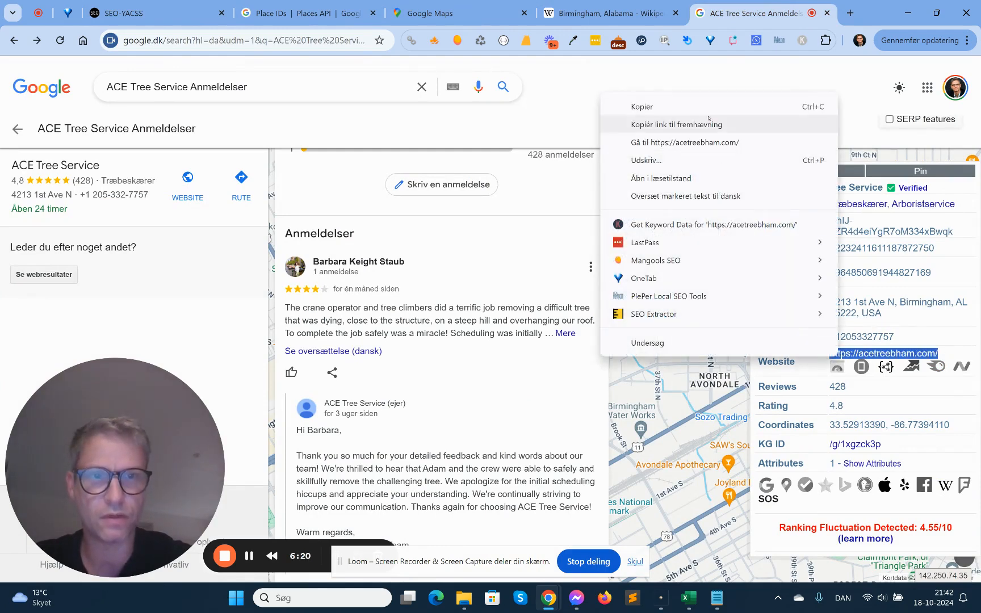
left_click(707, 107)
left_click(123, 12)
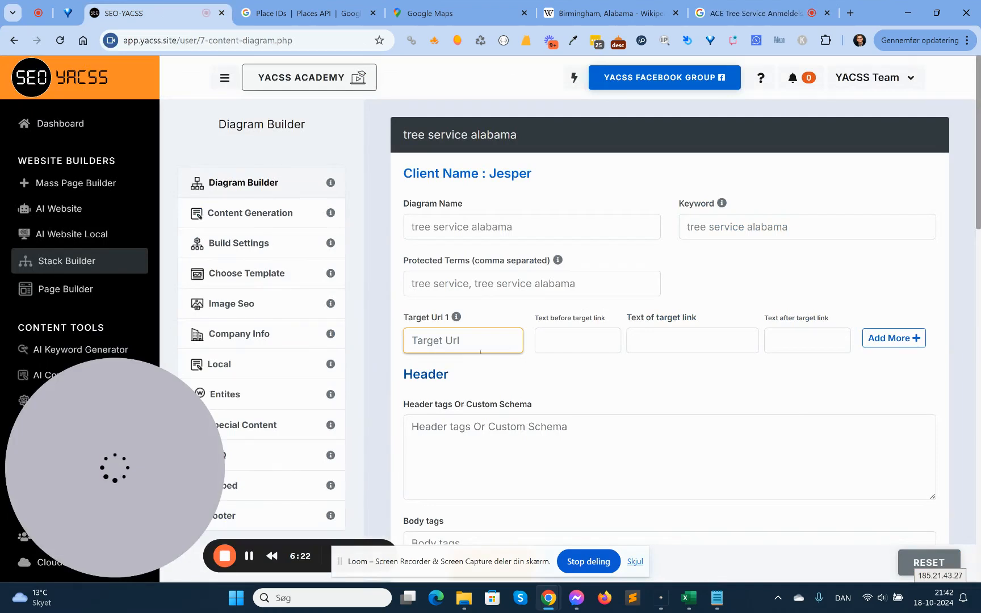
key("ctrl+v")
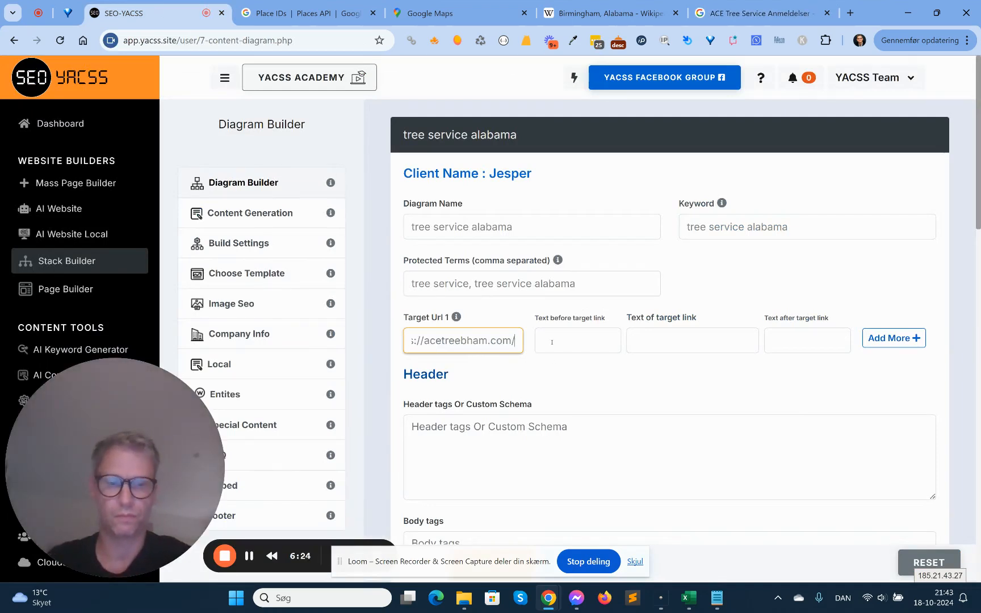
Set the text of the target link for Target Url 1 to "tree service alabama".
key("Tab")
key("Tab")
type("tre")
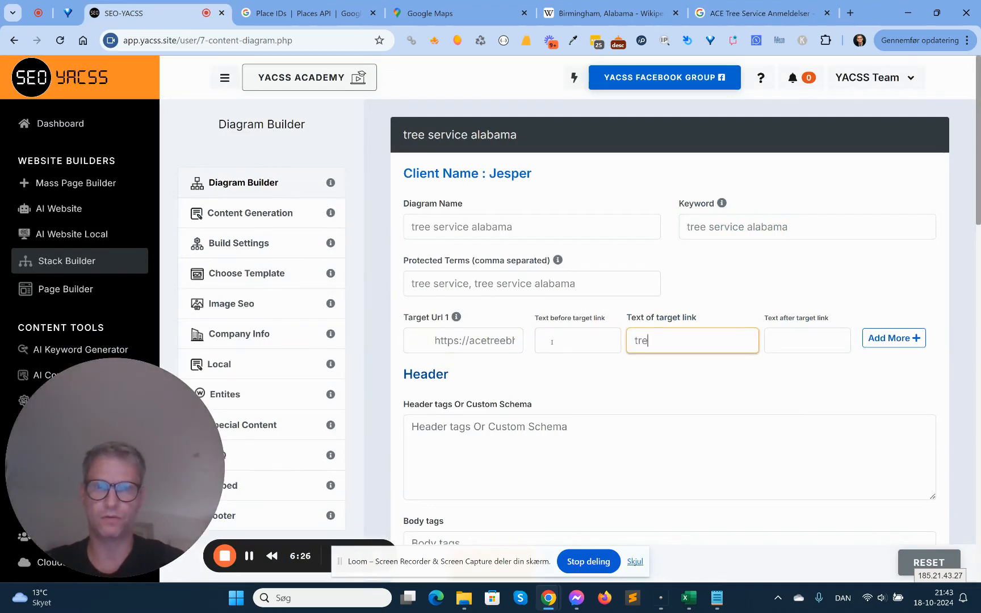
type("e servic")
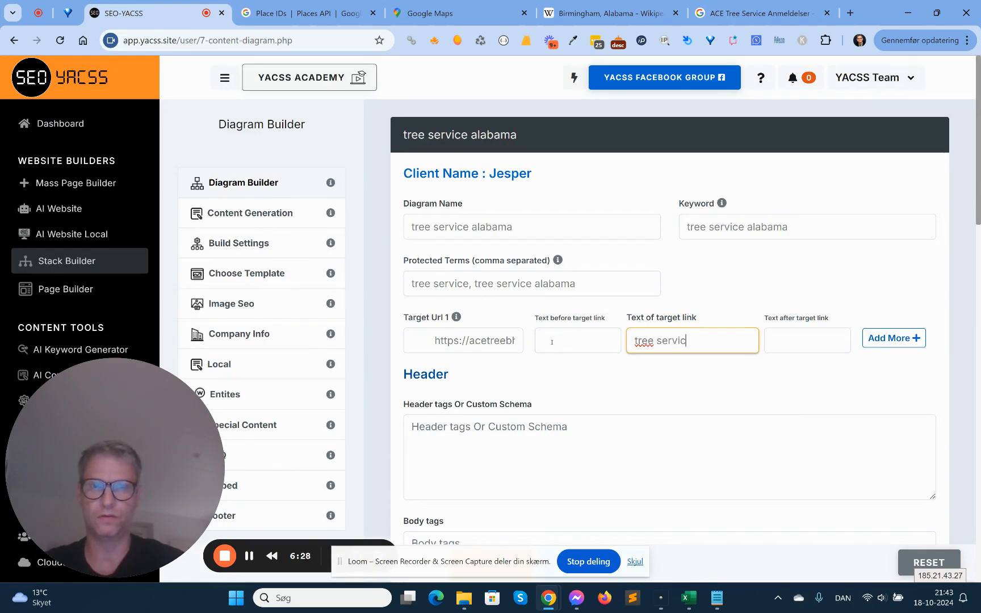
type("e alabama")
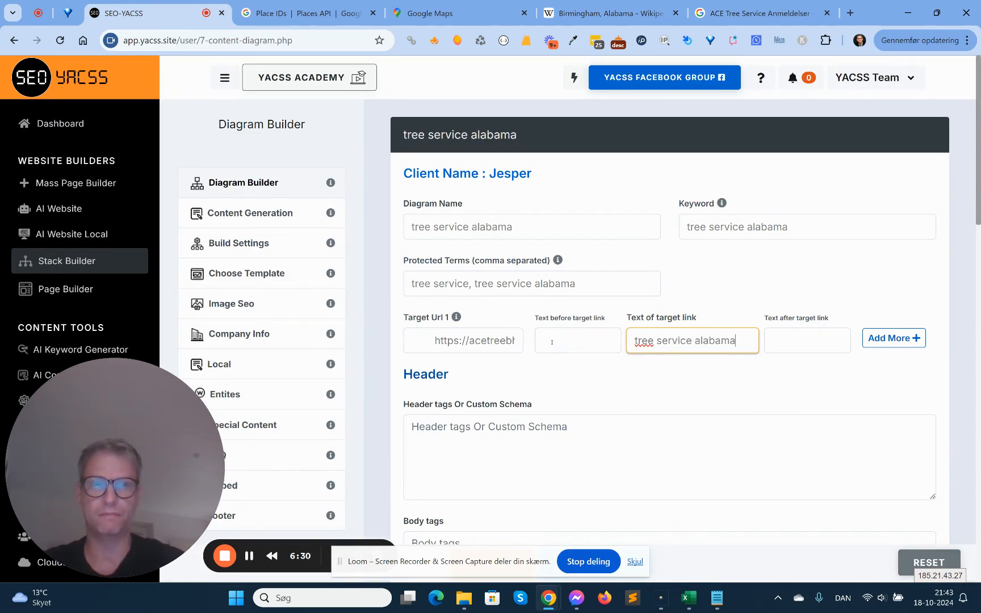
Switch cloud bucket selection to manual and assign the SEO Danmark account and its alabama-treeservice bucket to Aws.
scroll(552, 342, "down", 8)
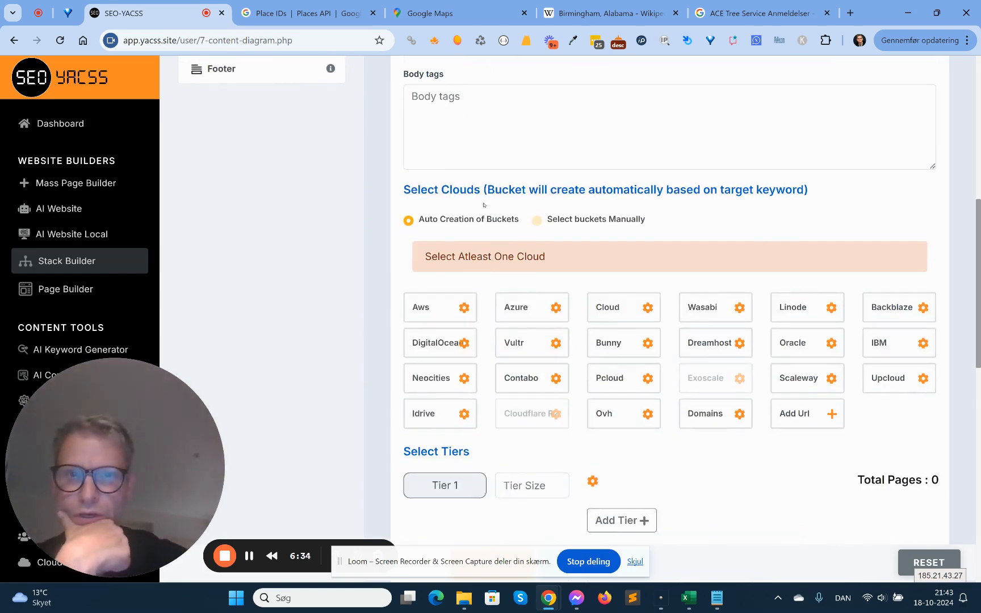
left_click(537, 221)
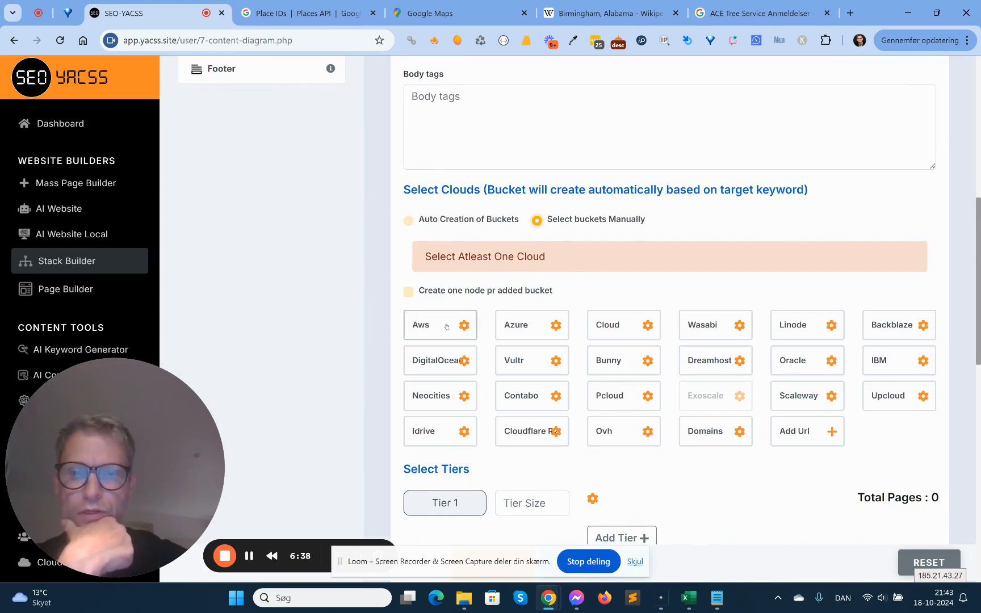
left_click(464, 325)
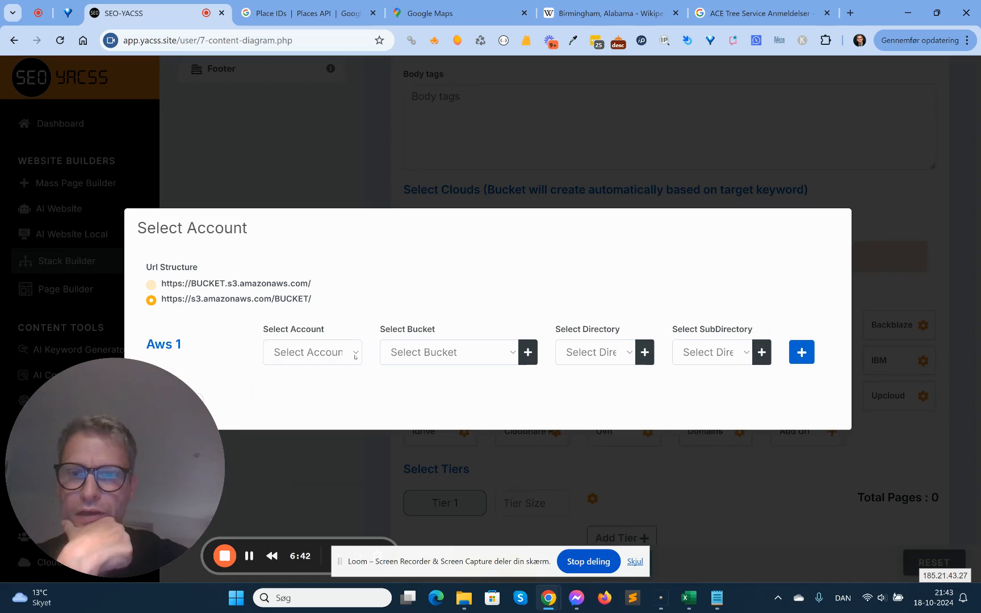
left_click(355, 356)
left_click(386, 384)
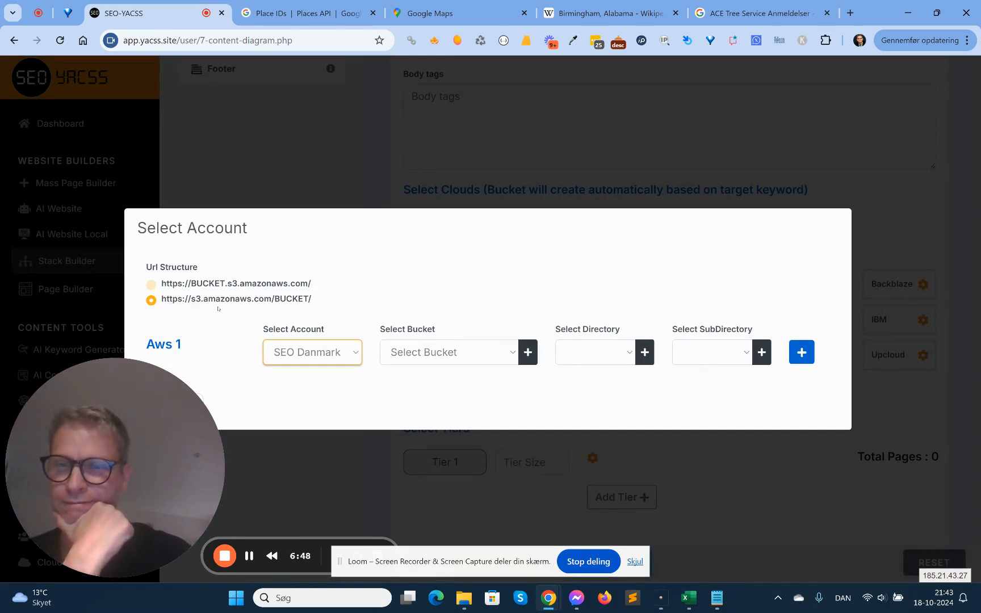
left_click(523, 356)
left_click(498, 356)
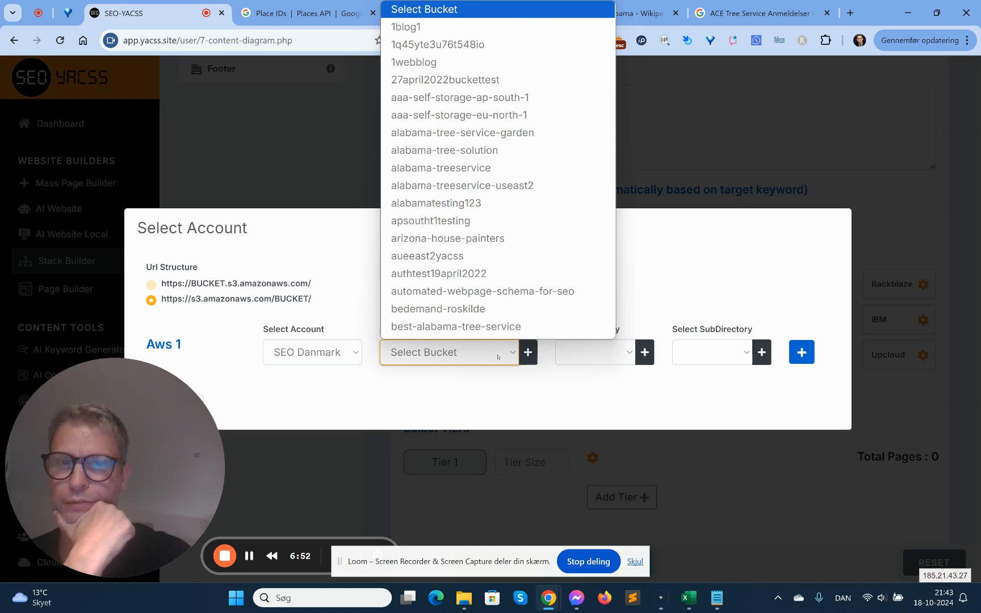
left_click(440, 155)
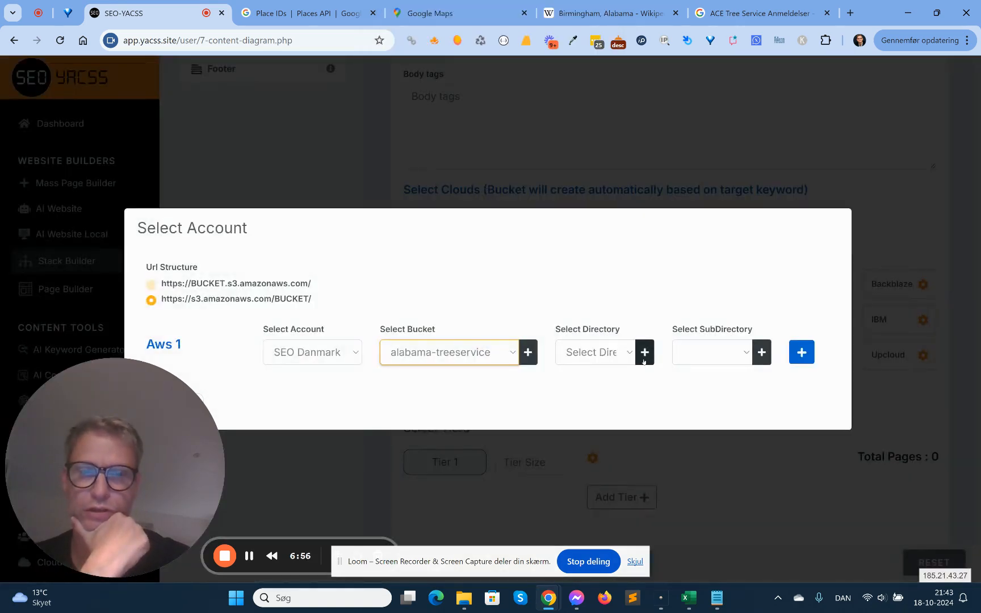
Add a directory named ace1 to the Aws bucket and include Aws among the diagram's clouds.
left_click(644, 353)
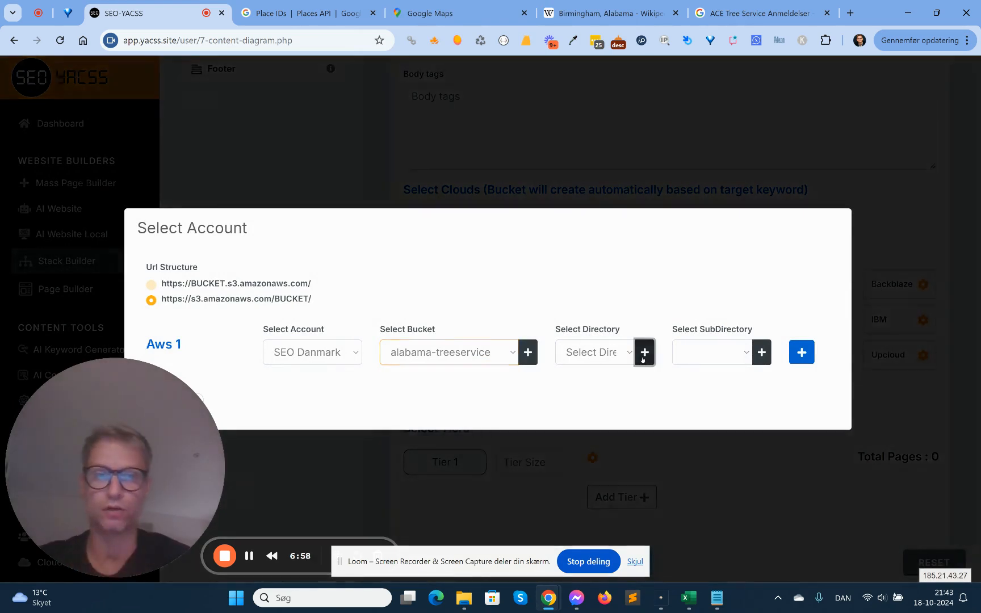
left_click(424, 343)
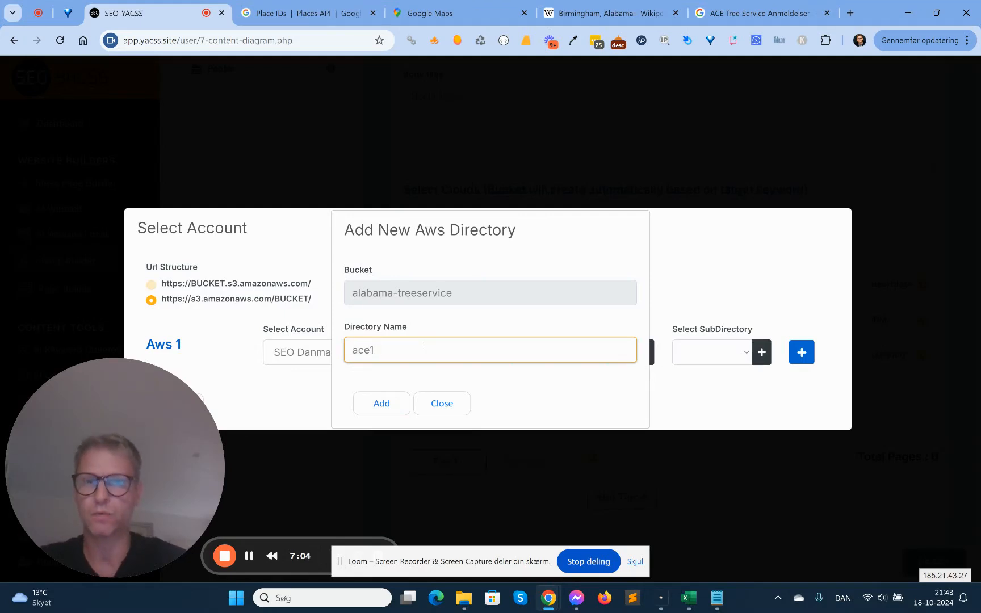
left_click(394, 394)
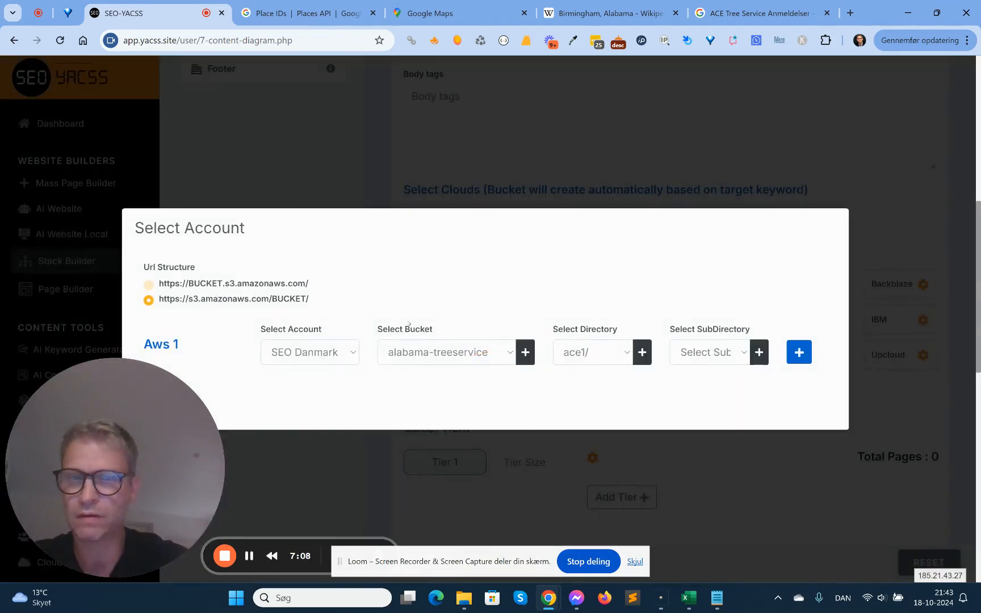
left_click(172, 405)
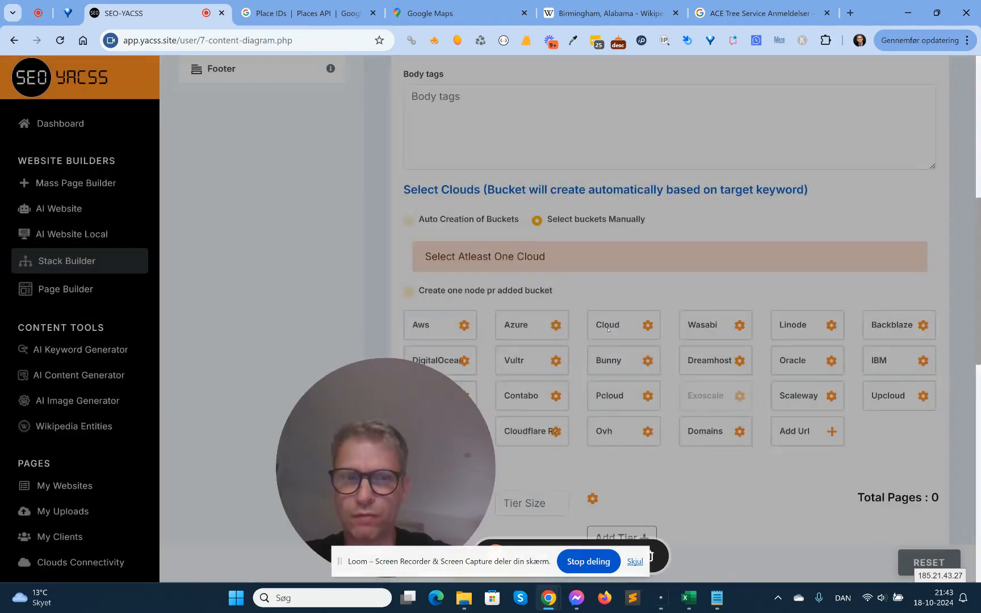
left_click_drag(389, 469, 118, 464)
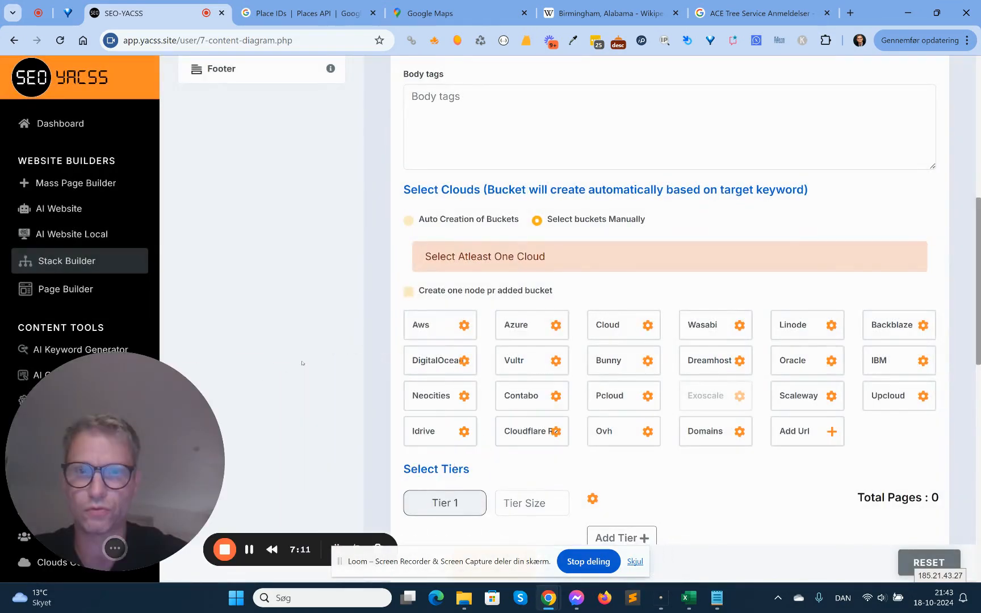
left_click(428, 323)
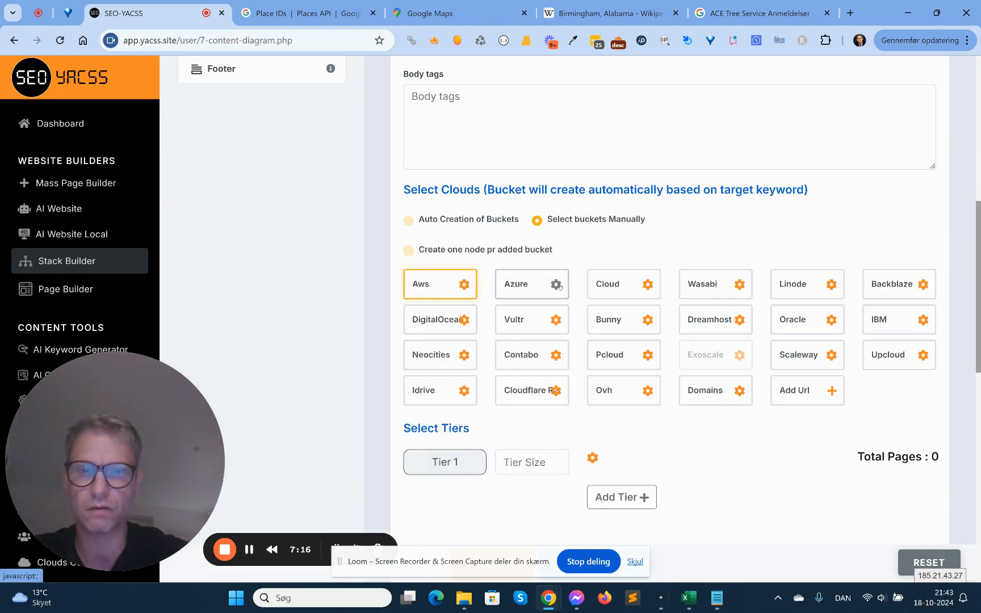
Assign the account "new" and its lowercase alabama-tree-service bucket to Vultr.
left_click(556, 320)
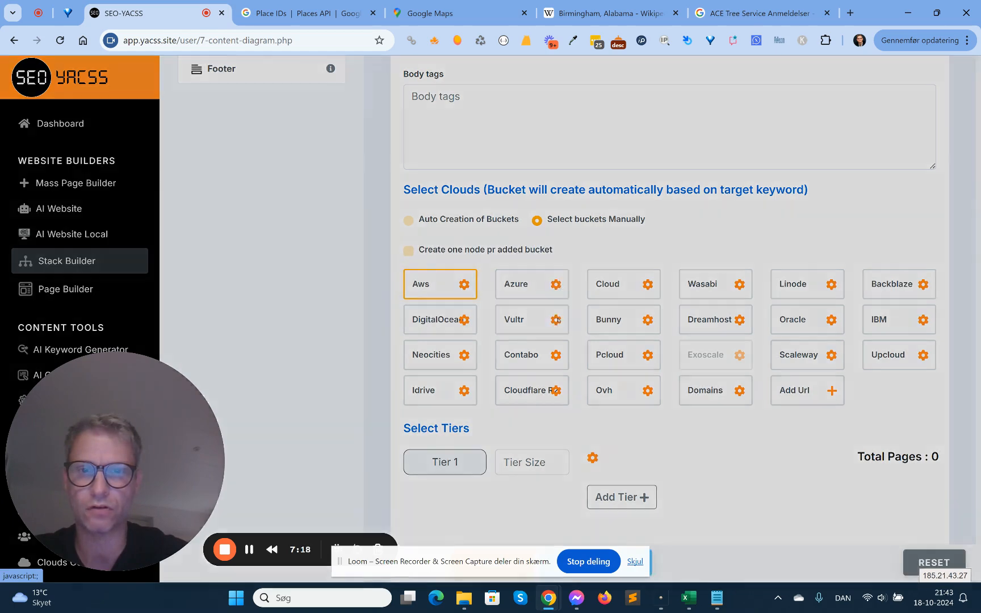
left_click(346, 353)
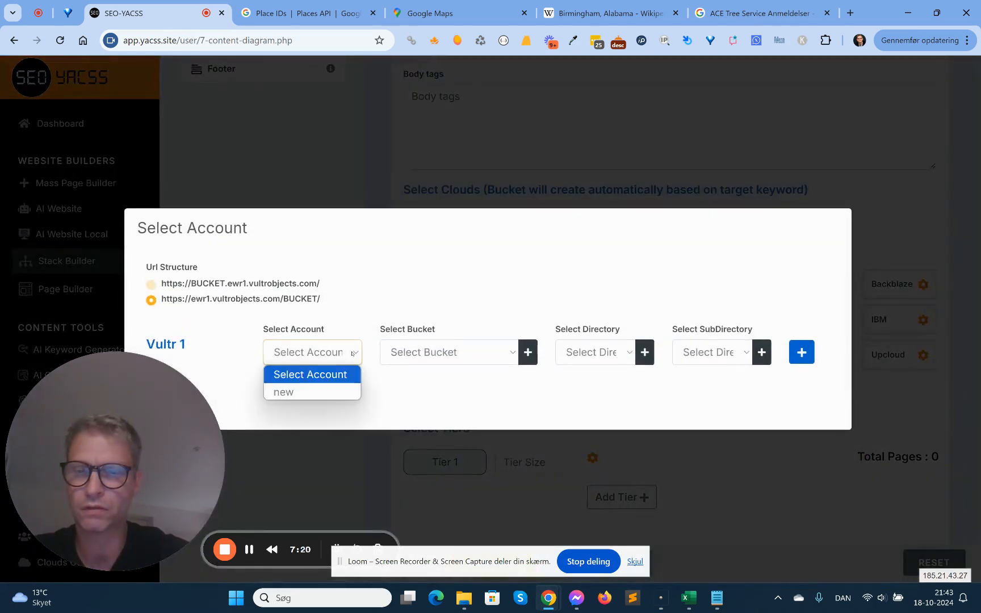
left_click(346, 392)
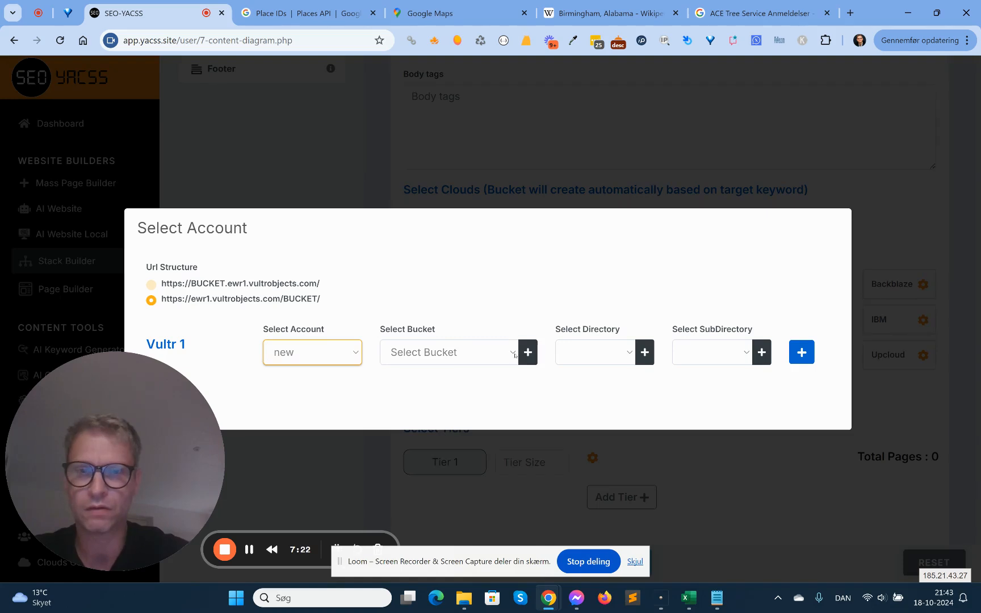
left_click(508, 352)
scroll(514, 313, "down", 1)
scroll(511, 182, "up", 1)
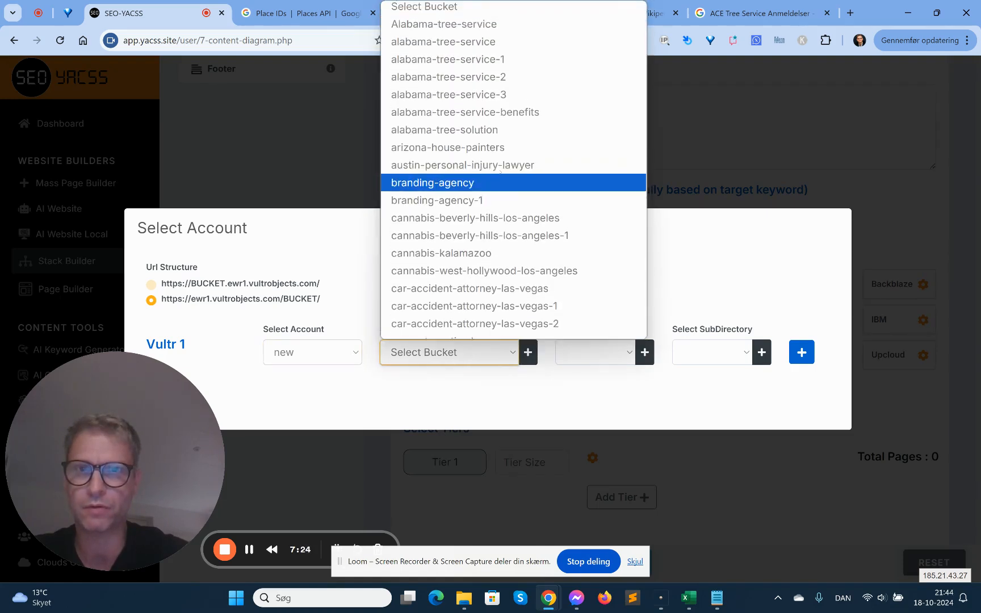
left_click(519, 44)
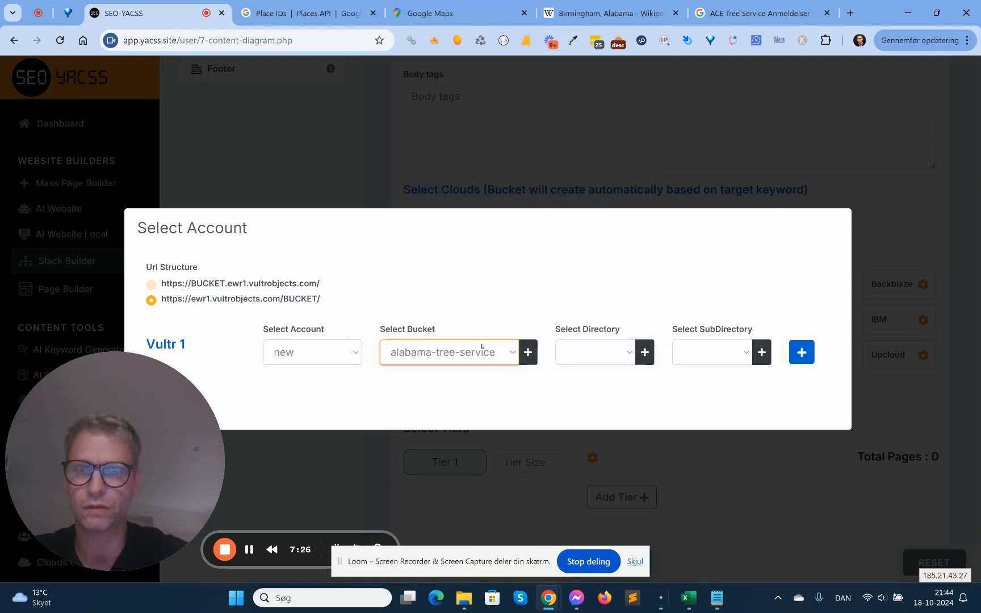
Add a directory named ace1 to the Vultr bucket and include Vultr among the diagram's clouds.
left_click(644, 352)
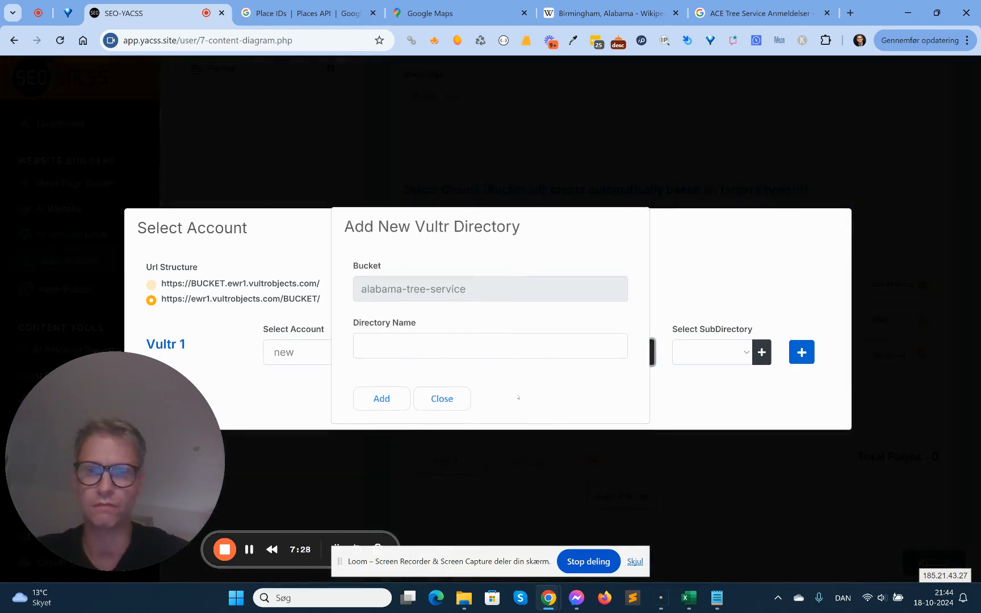
type("ace1")
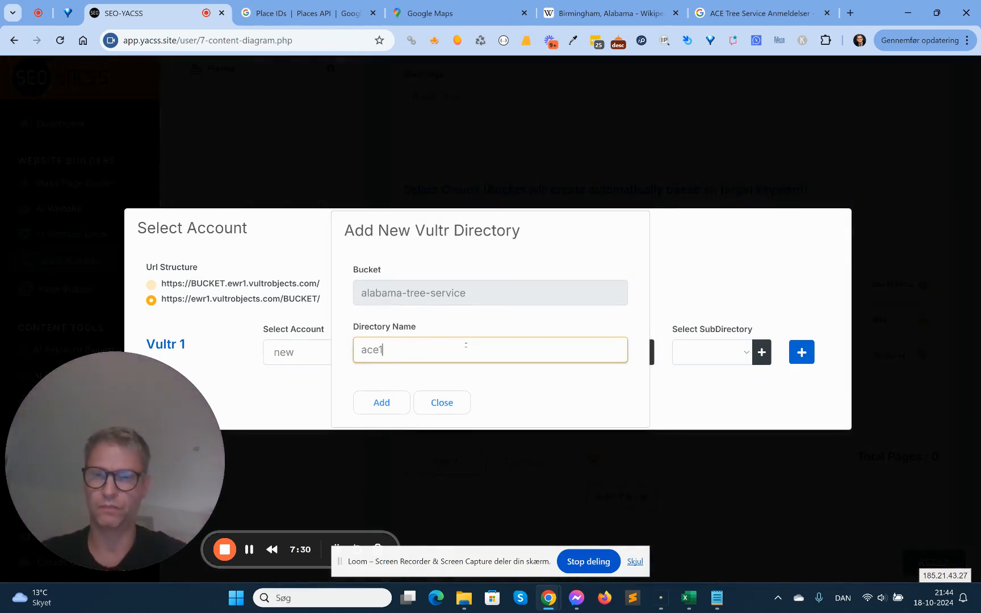
left_click(396, 409)
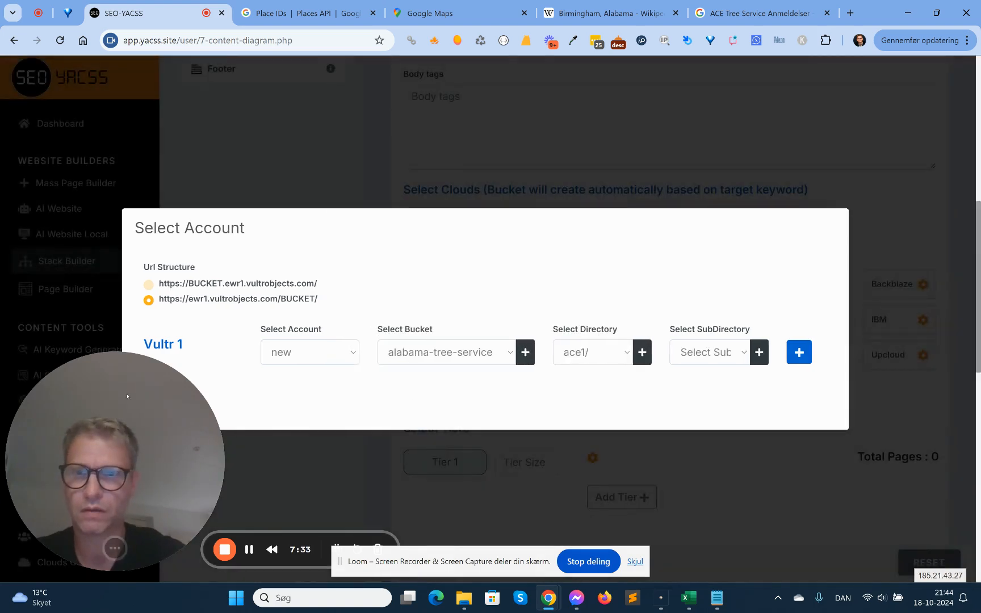
left_click_drag(127, 396, 401, 403)
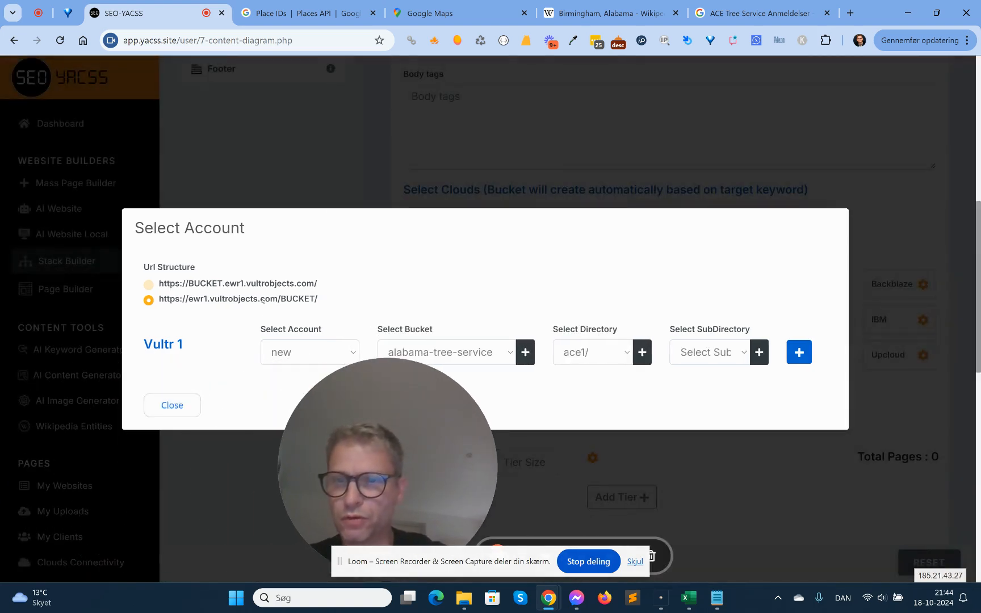
left_click_drag(314, 300, 168, 300)
left_click(170, 300)
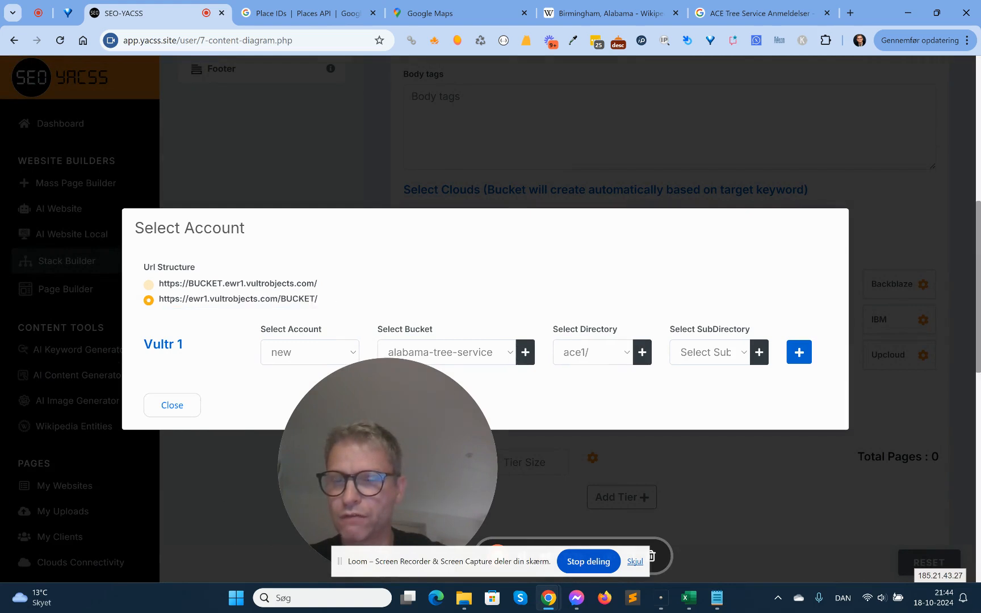
left_click_drag(318, 300, 161, 299)
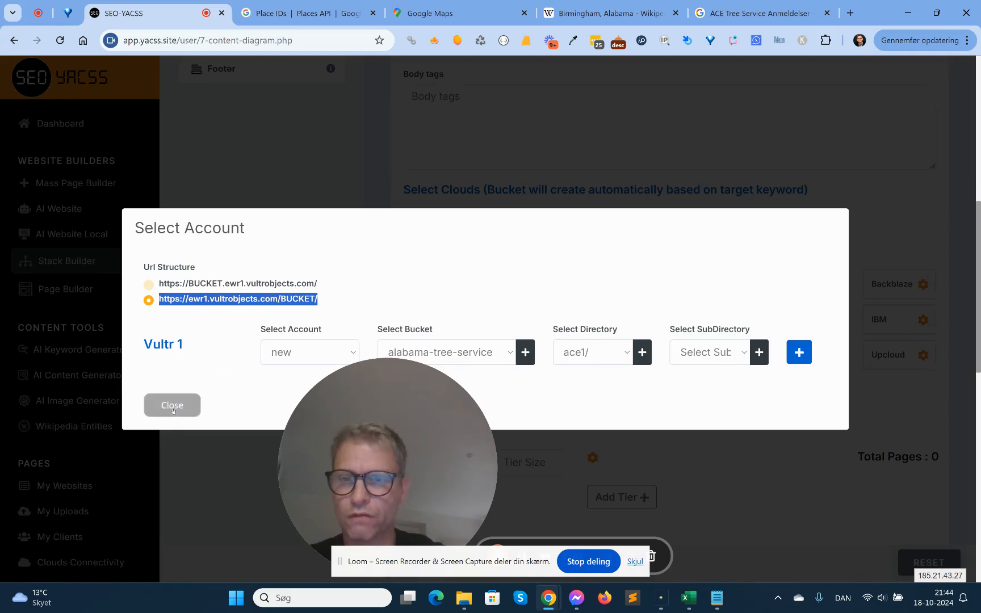
left_click(171, 404)
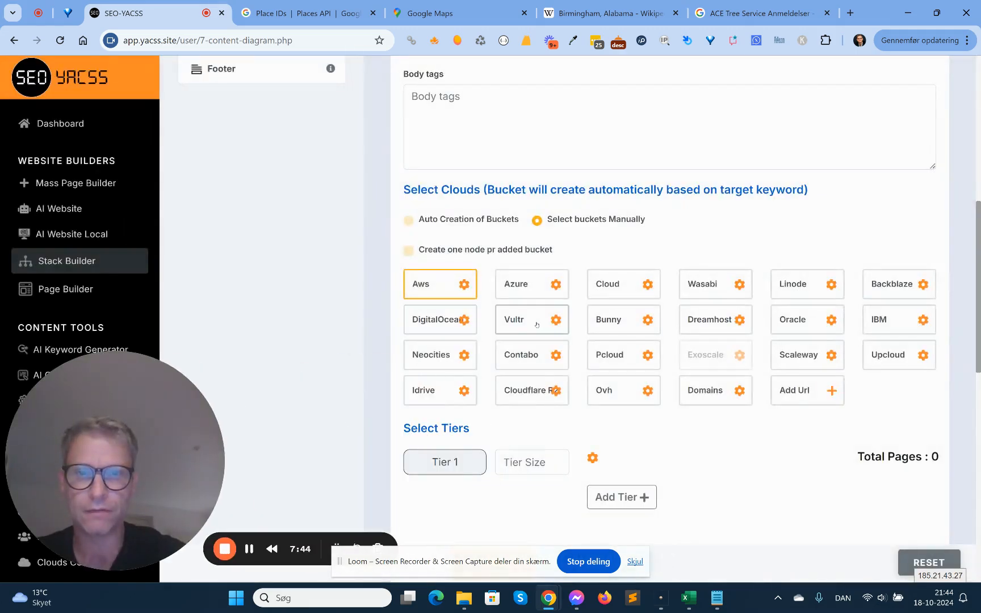
left_click(531, 328)
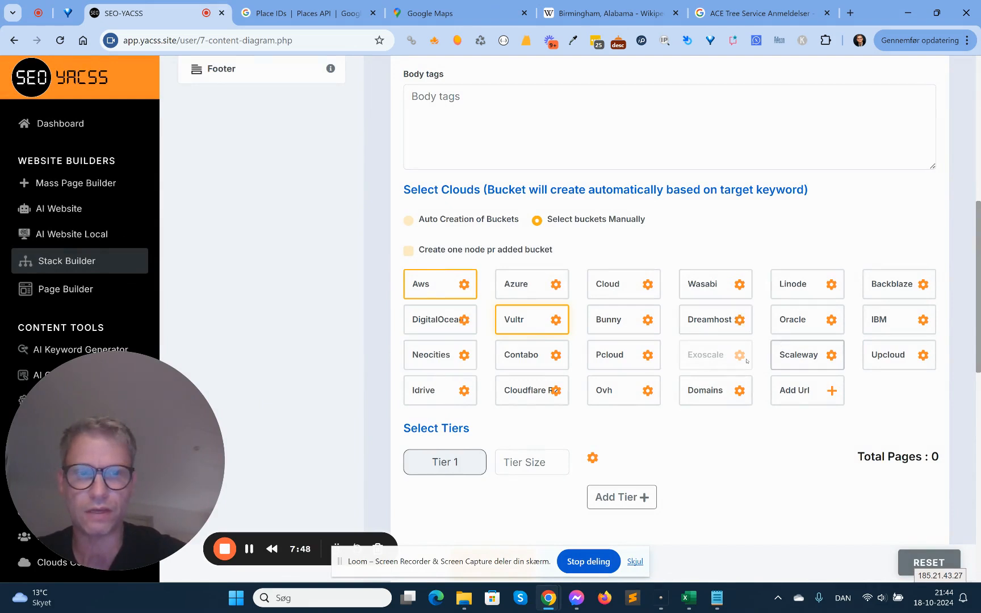
mouse_move(715, 359)
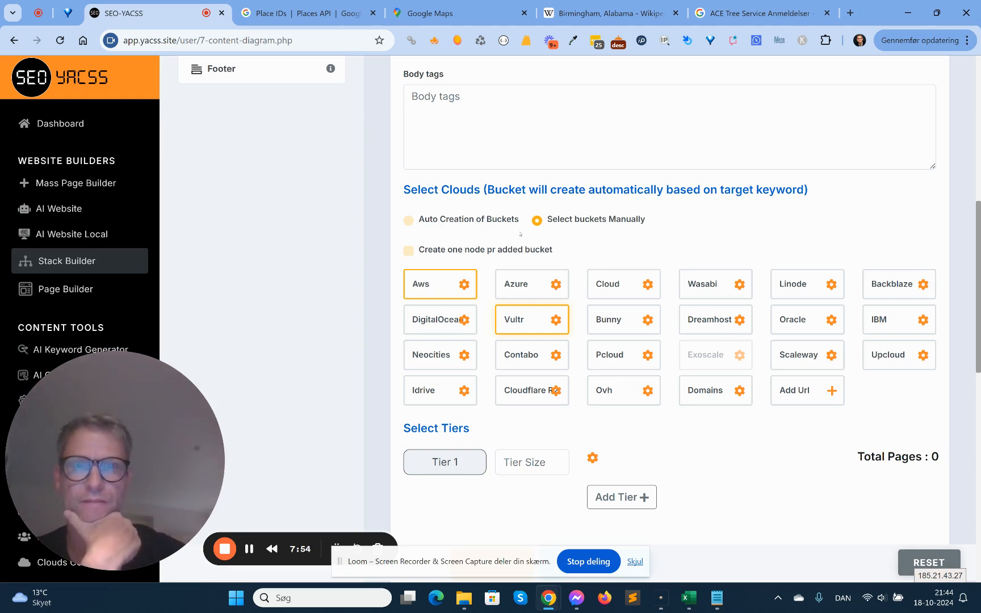
scroll(511, 194, "up", 8)
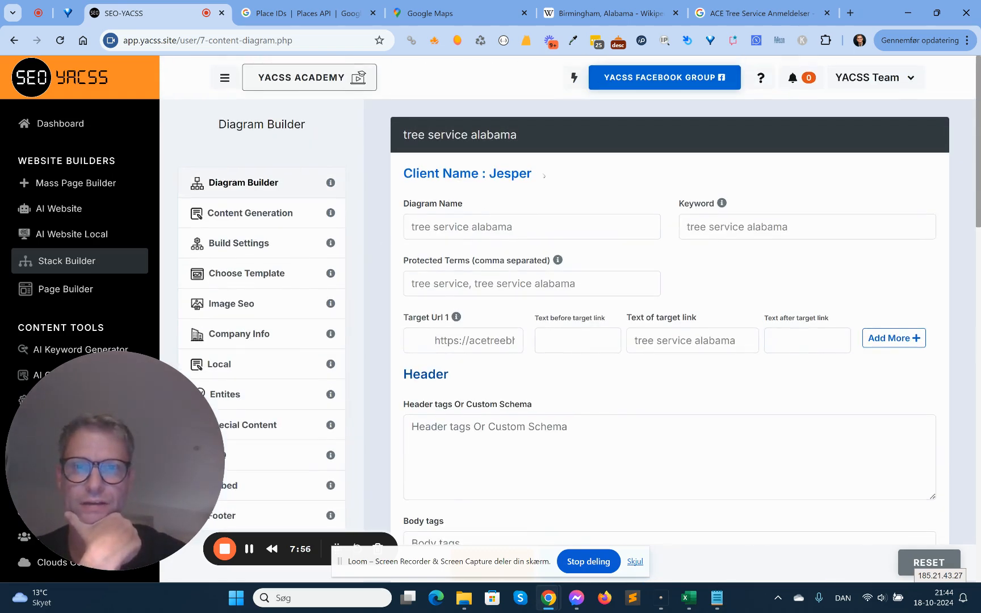
left_click_drag(544, 176, 497, 174)
Assign the client's existing Scaleway account to the first Scaleway entry in the cloud selection.
scroll(695, 420, "down", 7)
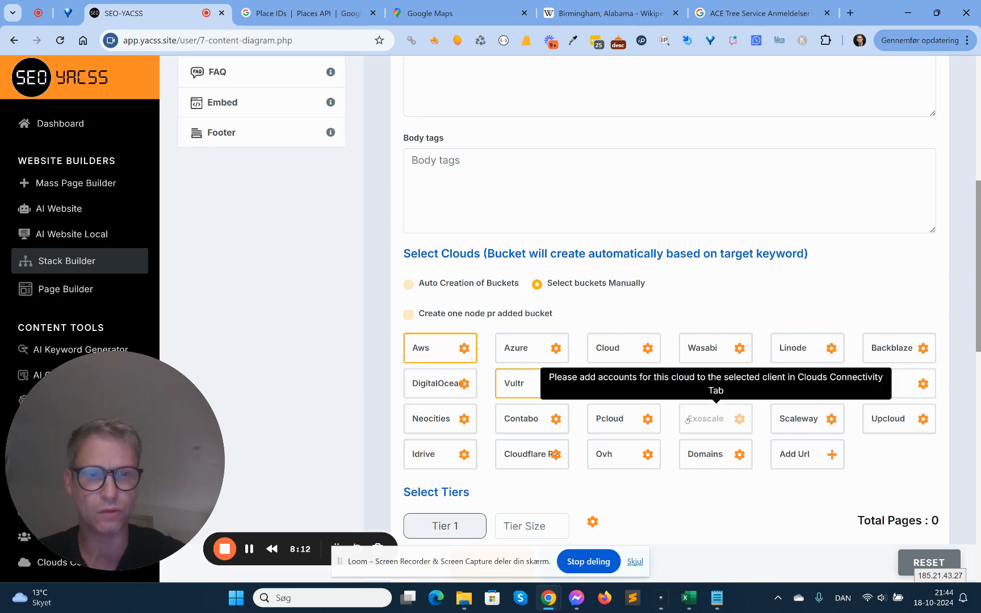
left_click(832, 421)
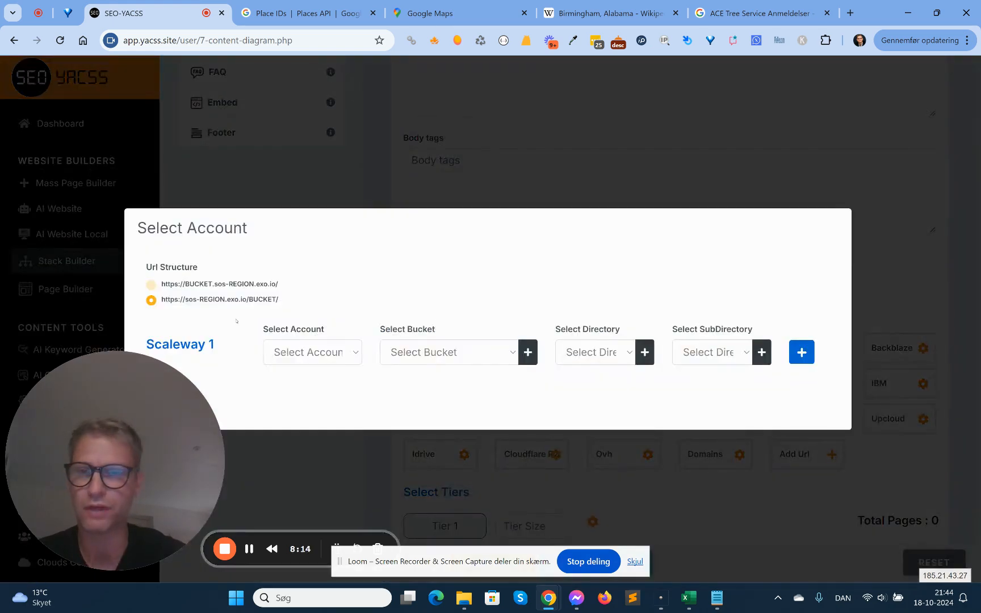
left_click(354, 353)
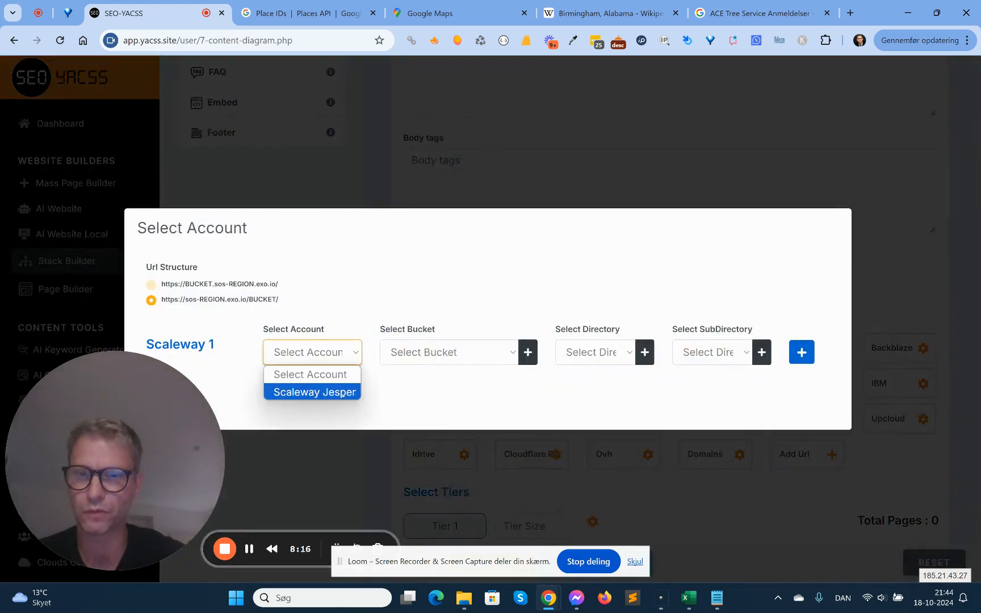
left_click(311, 390)
Create a Scaleway bucket named alabama-tree-service in the France region.
left_click(505, 358)
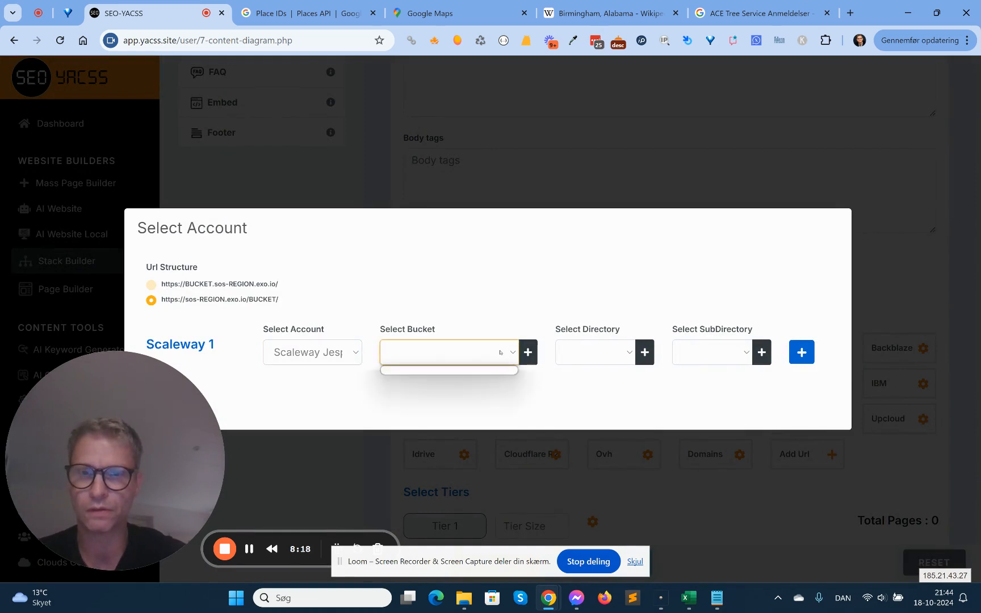
left_click(530, 356)
left_click(422, 349)
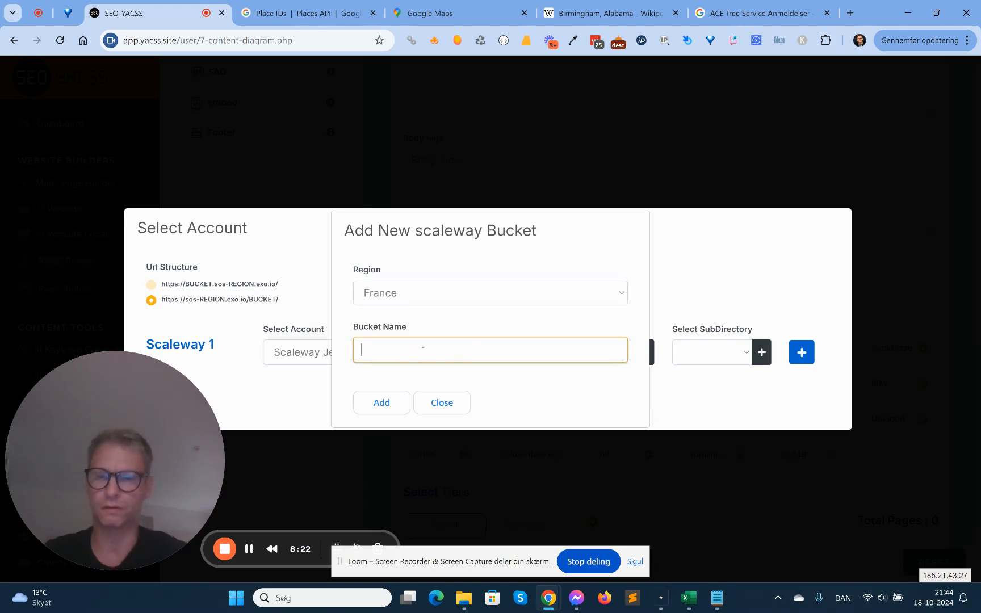
type("alaba")
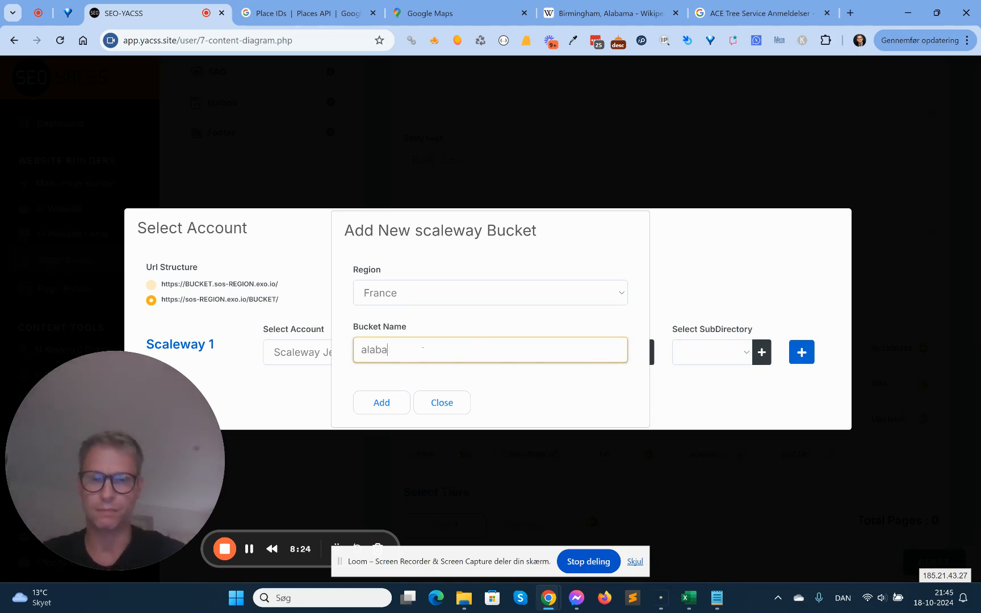
type("ma-tree-s")
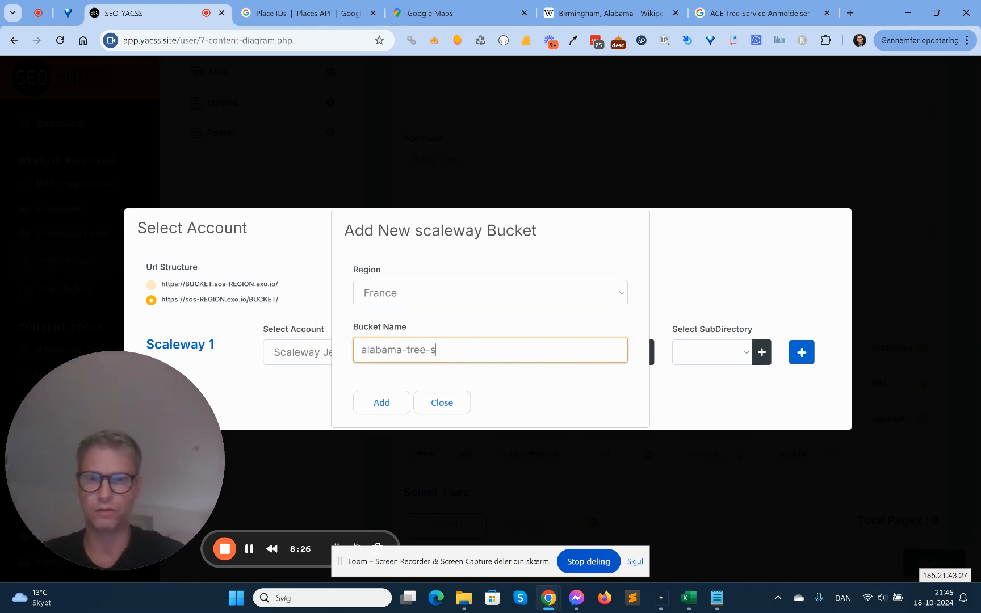
type("ervice")
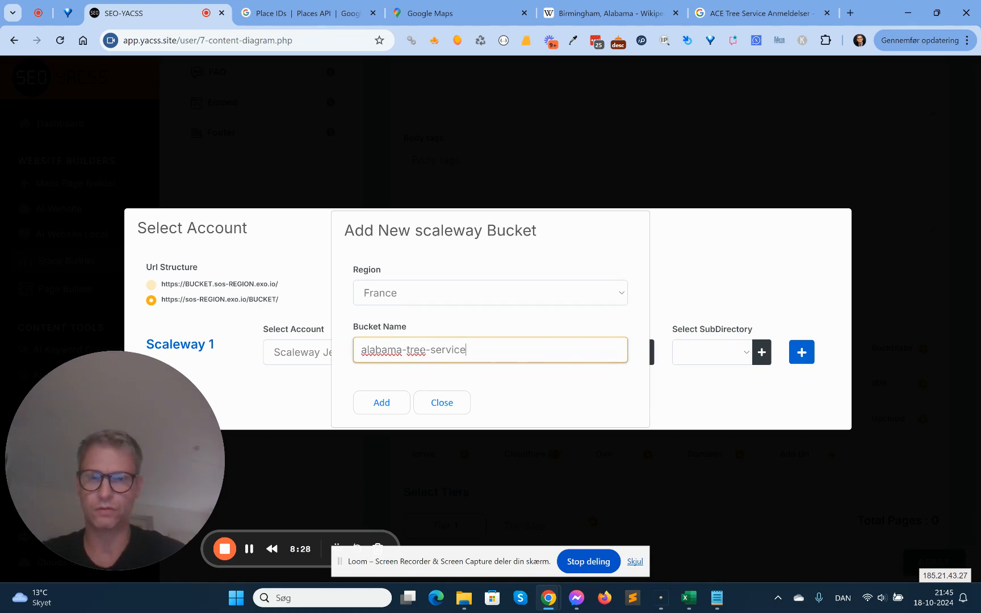
left_click(381, 403)
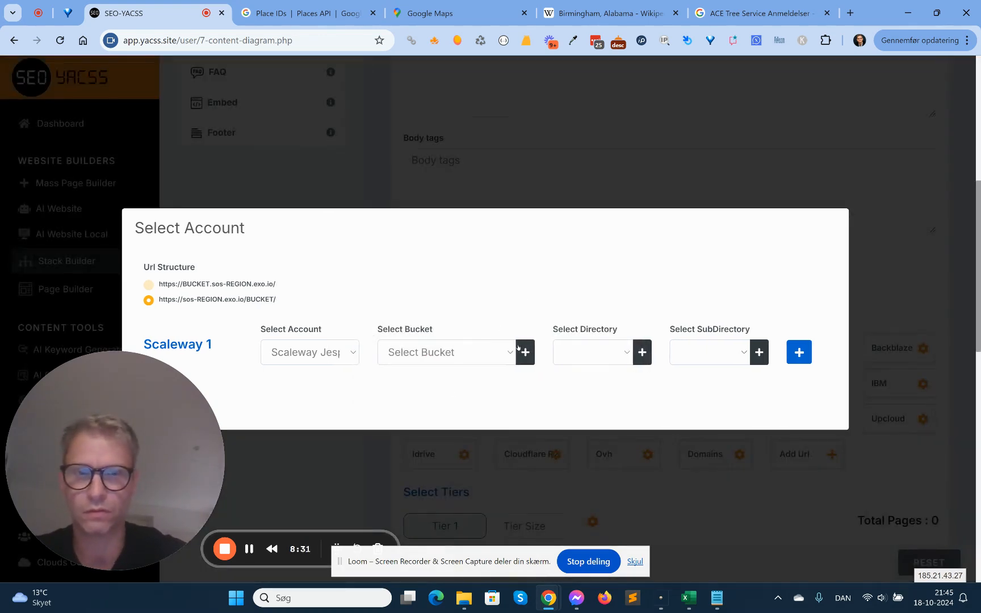
Try to add a new directory named ace1 for the first Scaleway entry.
left_click(622, 352)
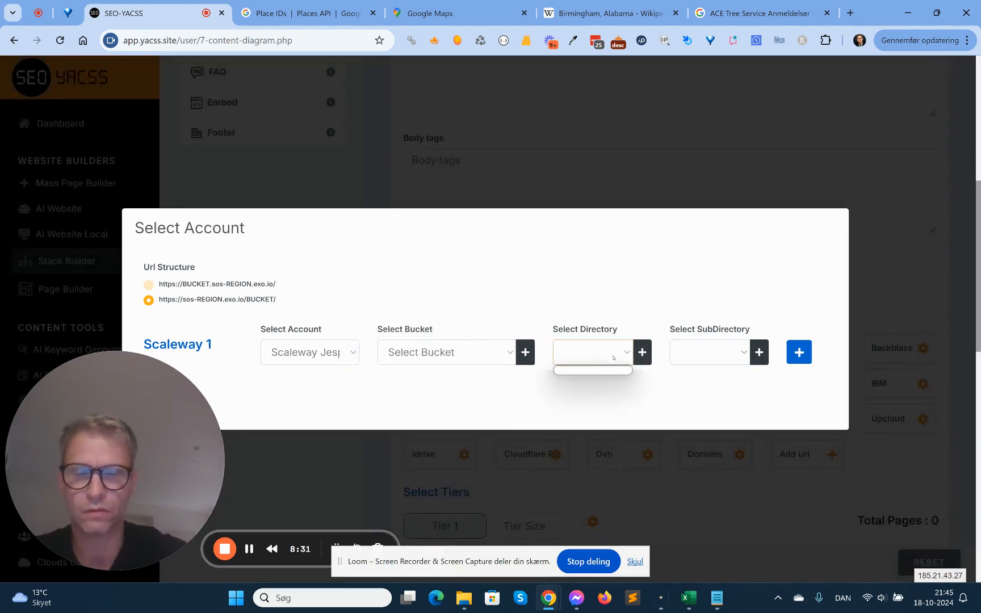
left_click(642, 353)
left_click(402, 347)
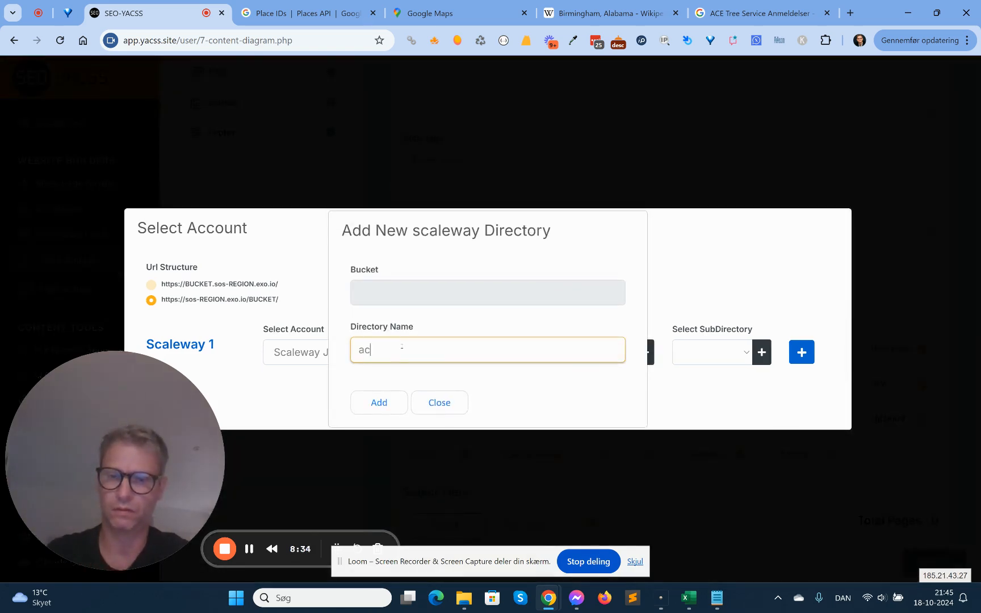
type("ace1")
left_click(379, 403)
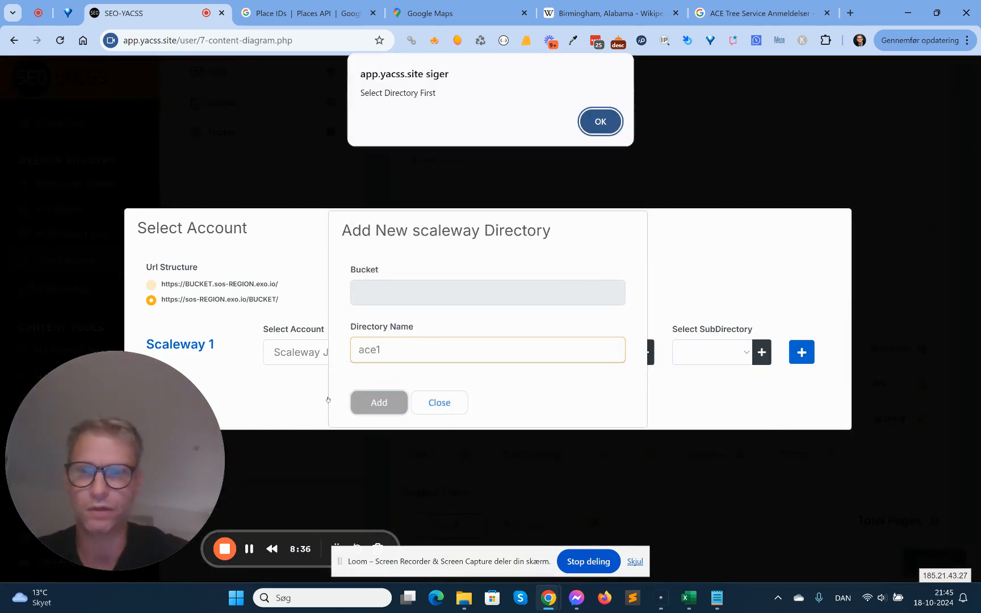
left_click(617, 118)
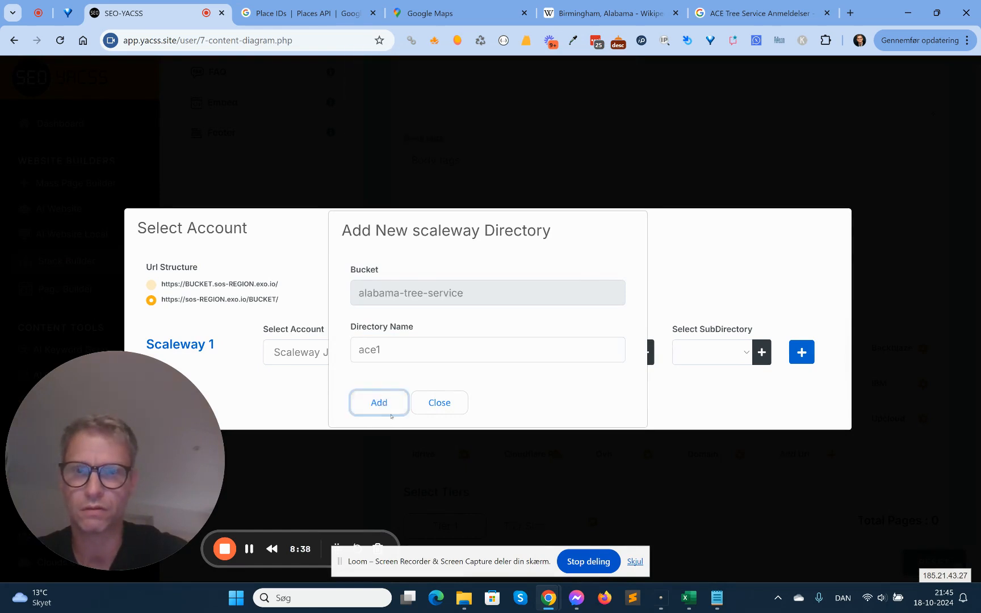
left_click(379, 403)
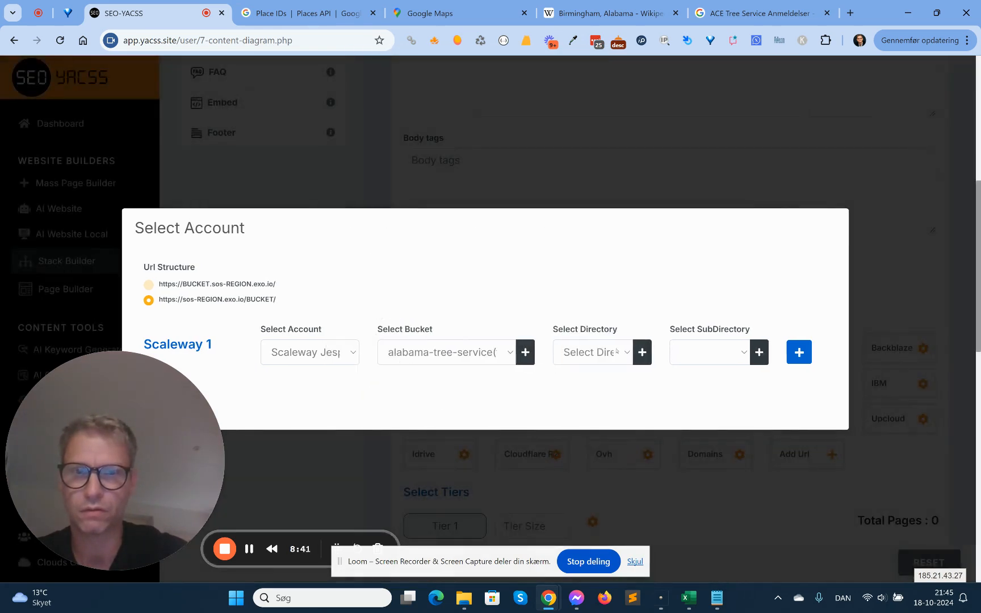
Add the ace1 directory to the alabama-tree-service Scaleway bucket and include Scaleway among the diagram's clouds.
left_click(616, 352)
left_click(607, 355)
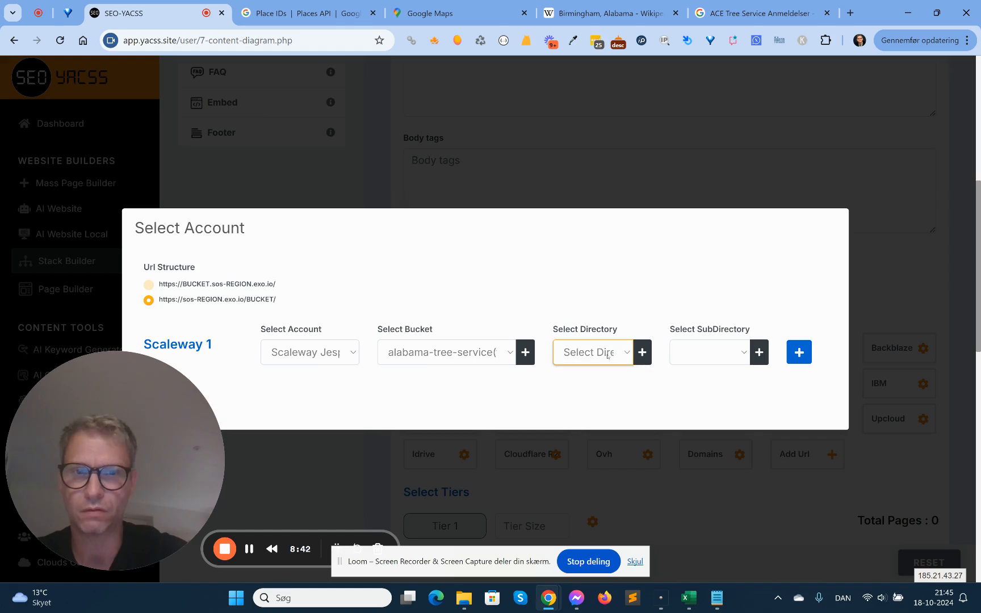
left_click(481, 354)
left_click(508, 348)
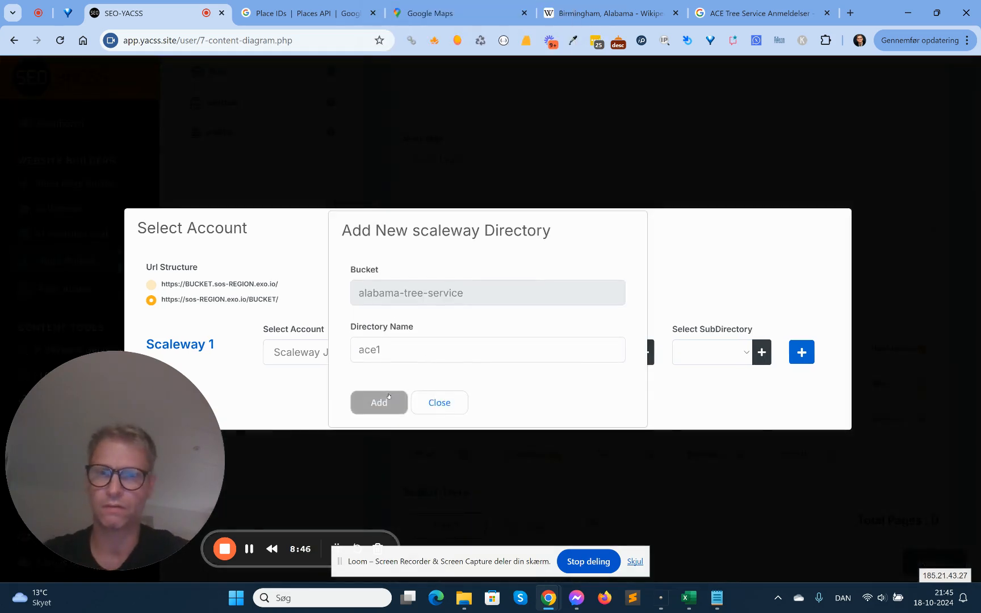
left_click(386, 397)
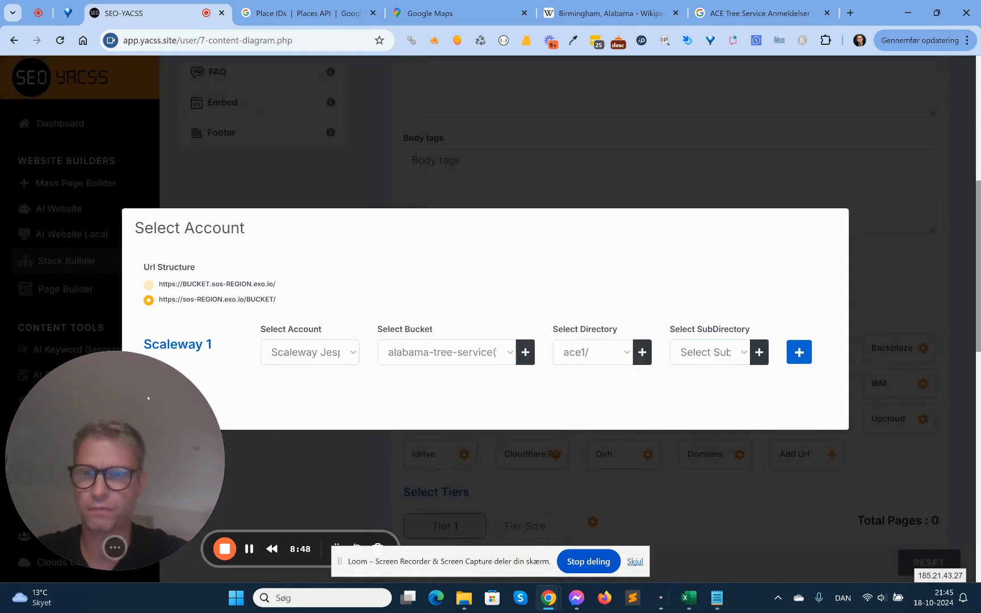
left_click(185, 404)
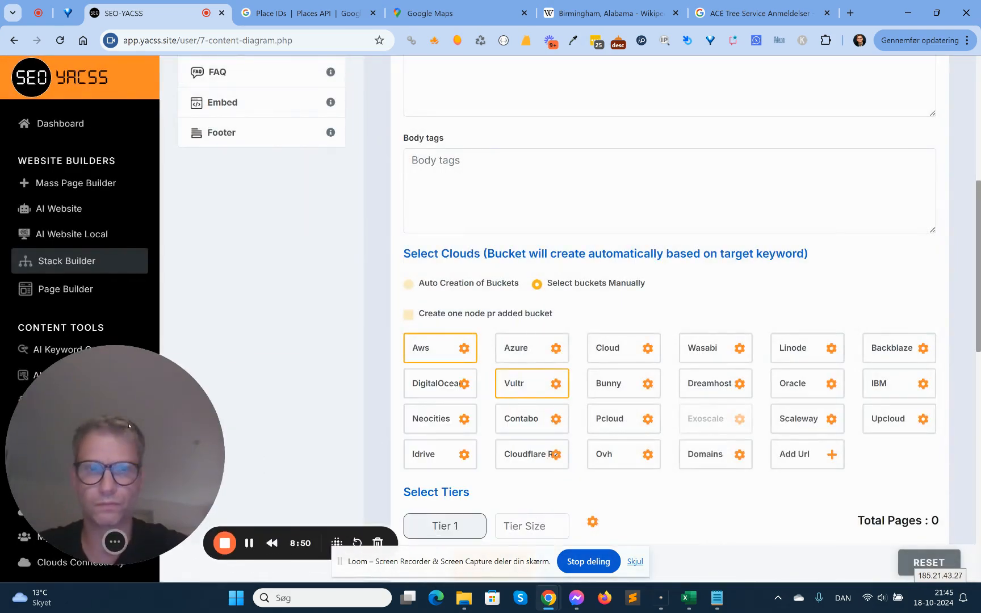
left_click(794, 418)
Define three tiers for the diagram with sizes 1, 5 and 3.
scroll(741, 479, "down", 3)
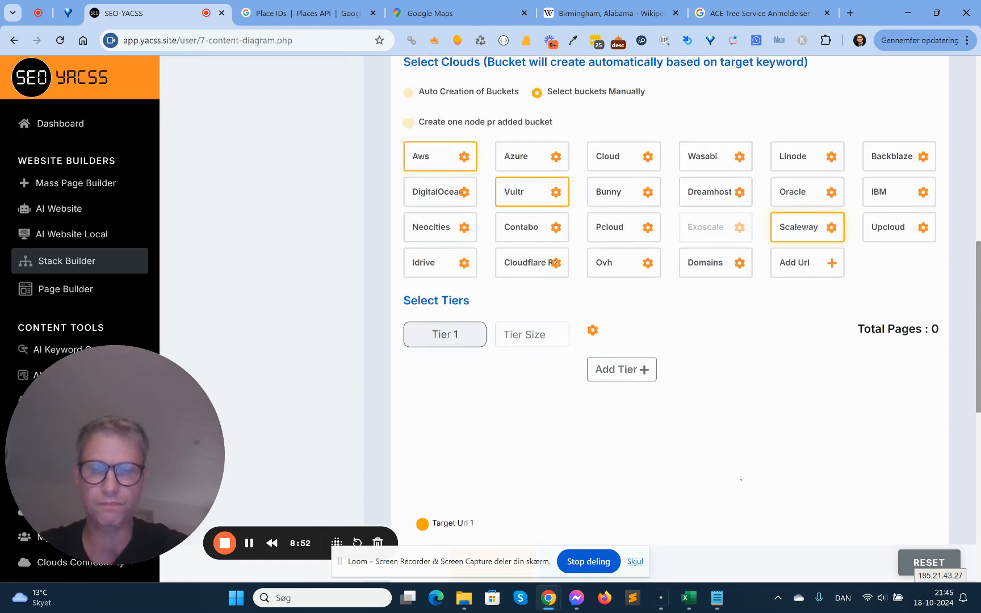
scroll(741, 479, "down", 1)
left_click(525, 271)
type("1")
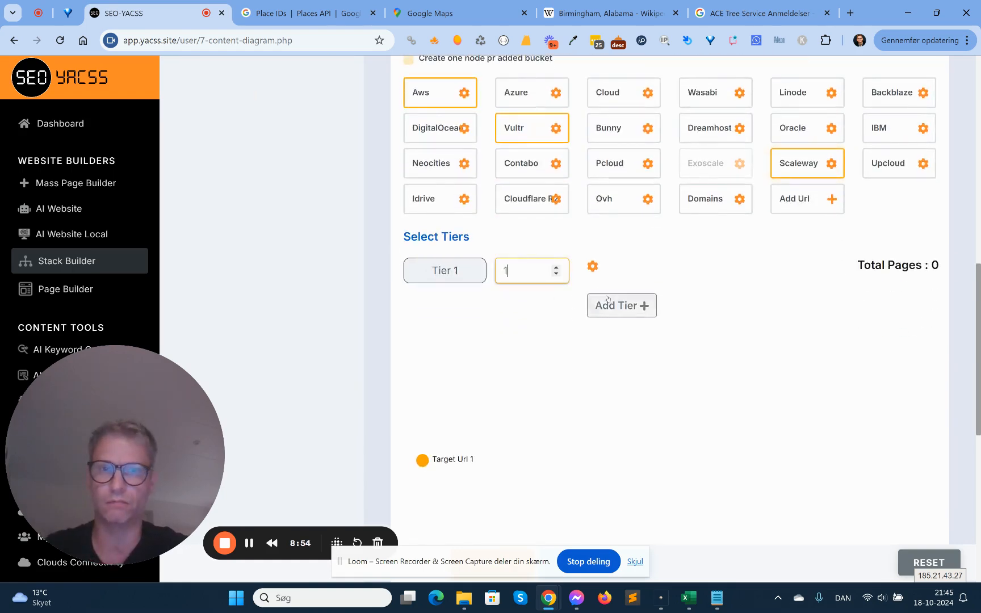
left_click(619, 305)
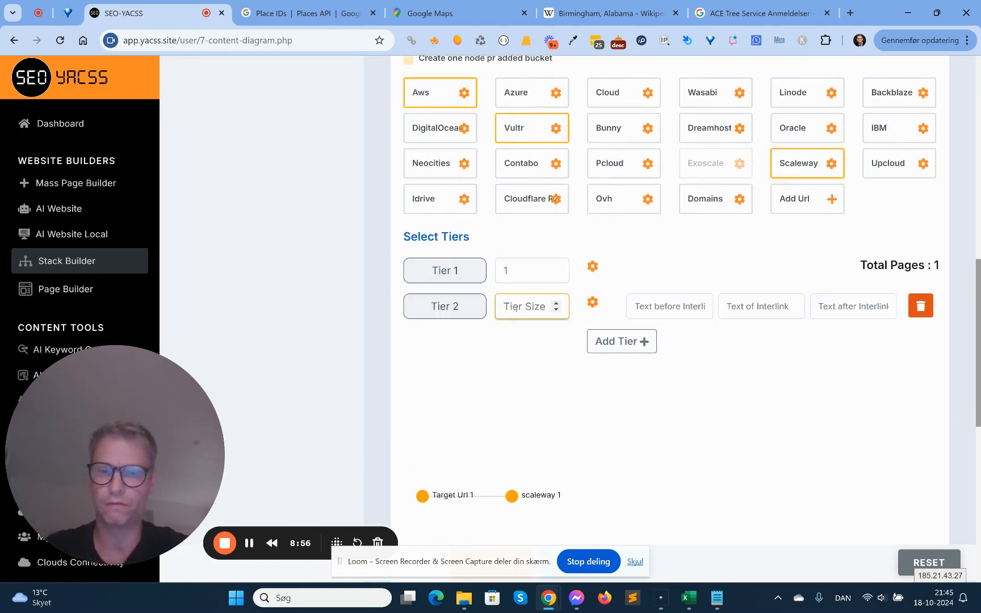
type("5")
left_click(621, 341)
type("3")
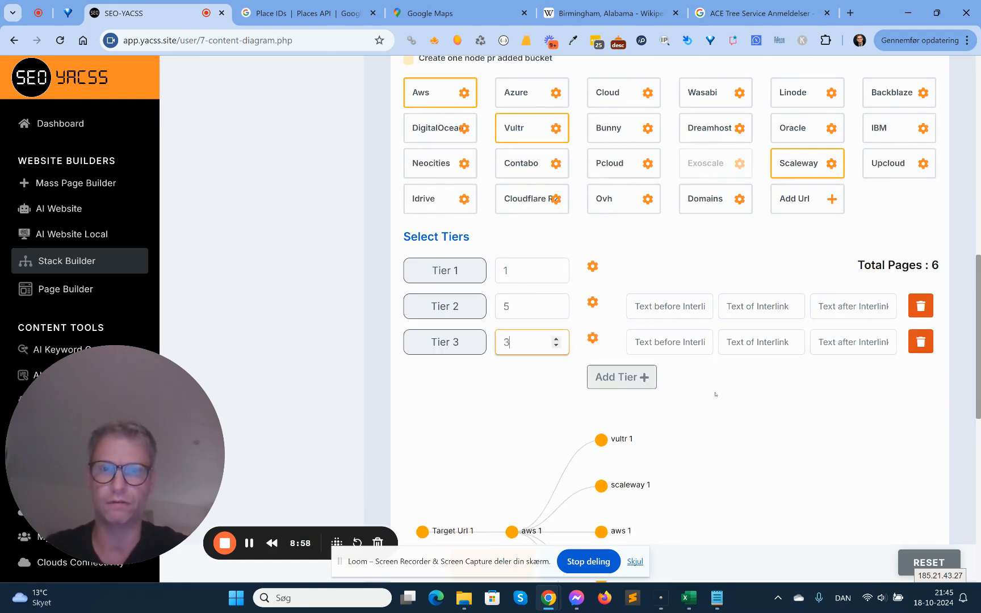
left_click(491, 395)
Examine the three-tier diagram along with the Content Generation and Build Settings options.
scroll(493, 377, "down", 4)
scroll(494, 377, "up", 4)
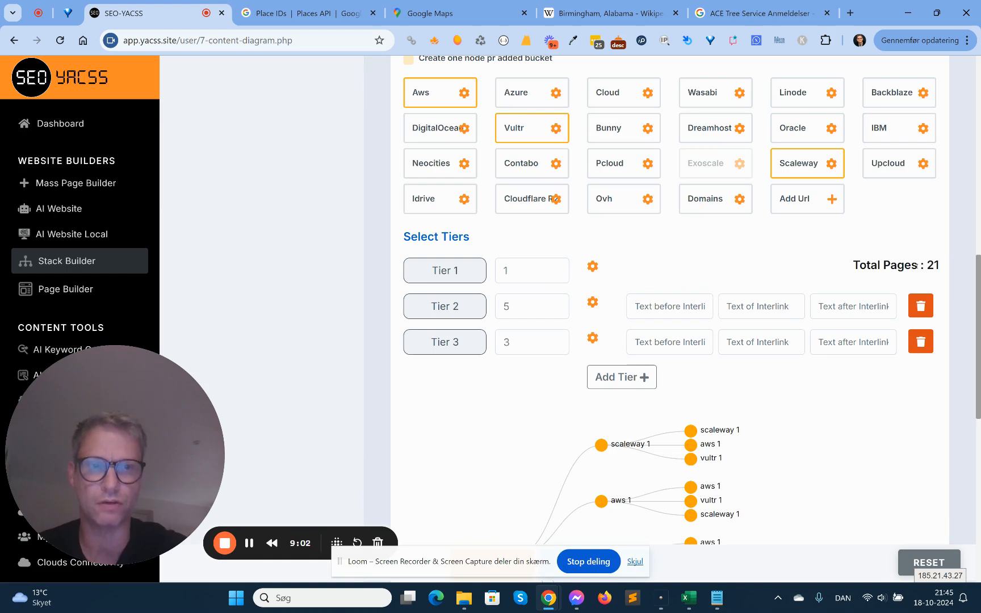
scroll(917, 267, "down", 6)
scroll(917, 267, "up", 7)
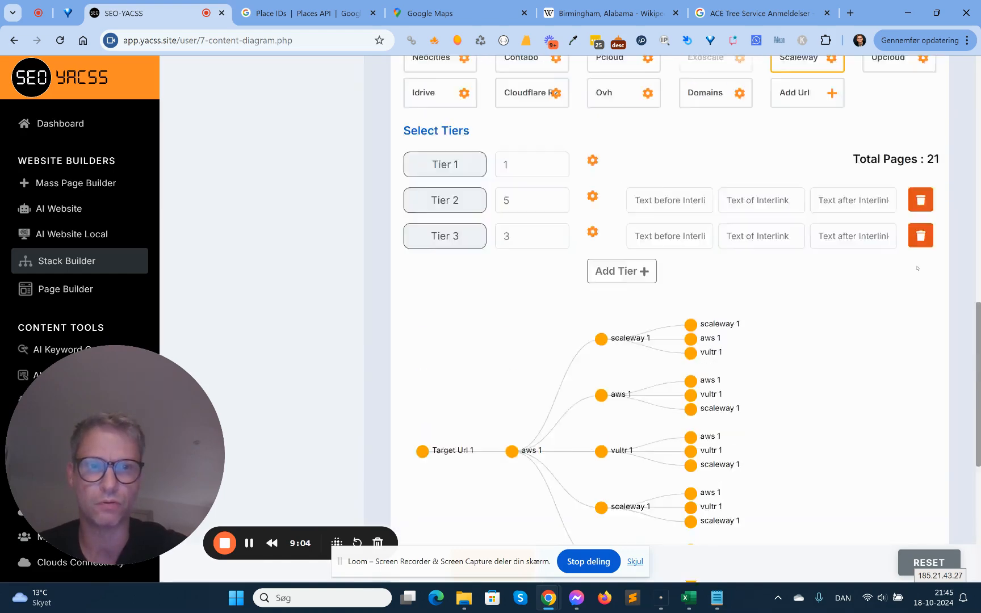
scroll(917, 267, "up", 5)
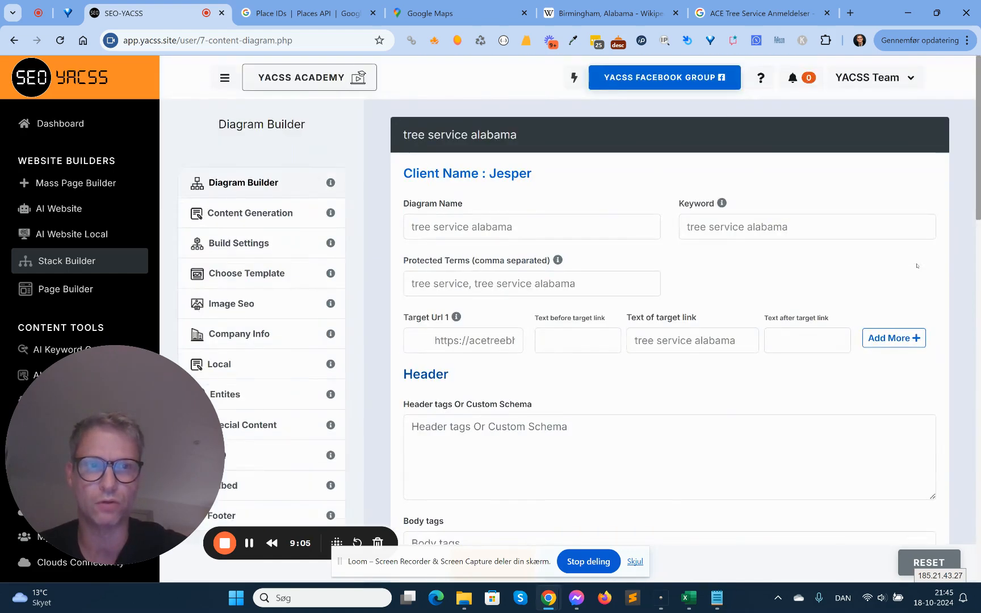
left_click(261, 214)
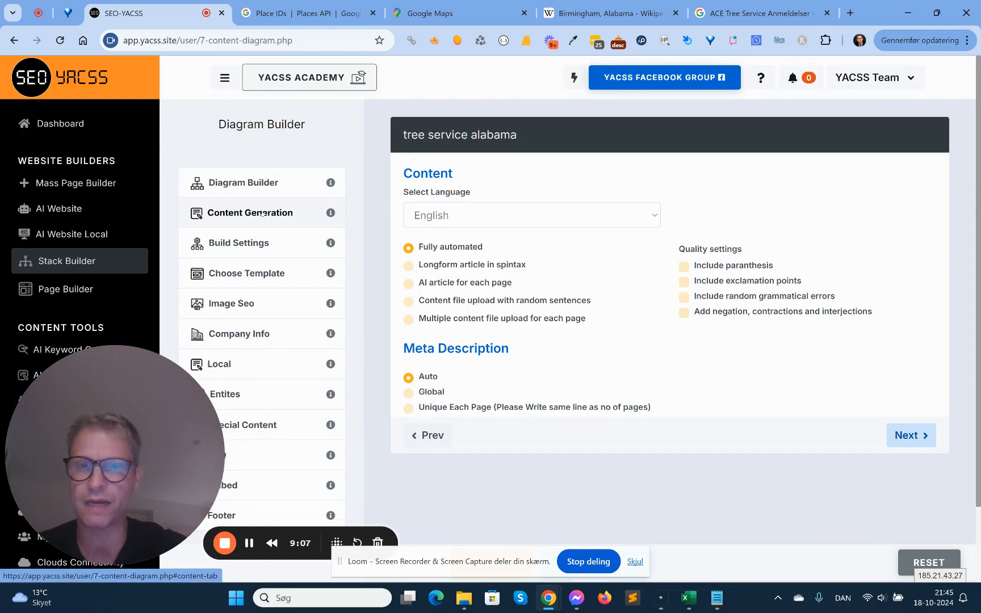
left_click(240, 242)
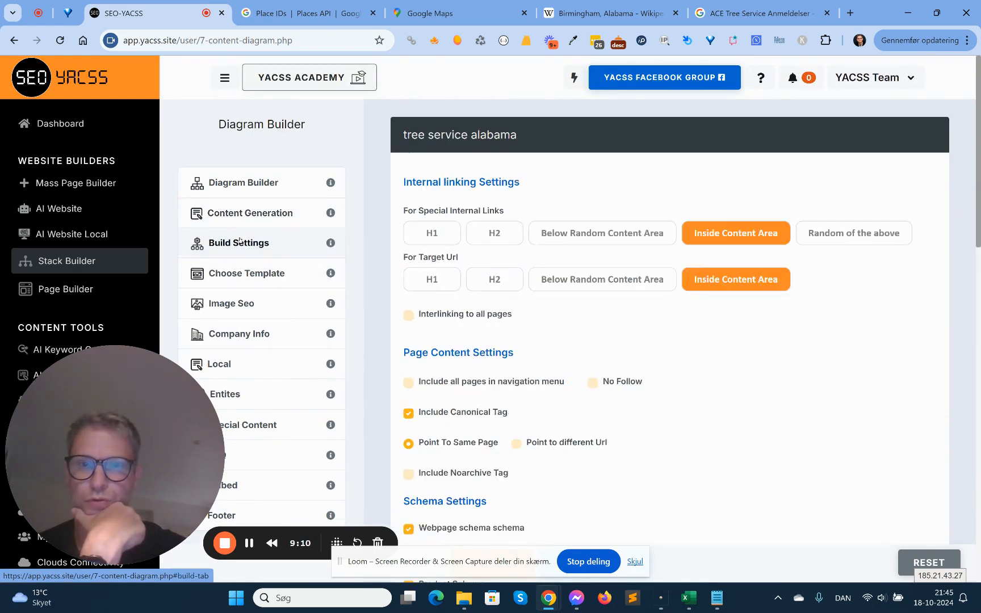
Switch the banner image to Manual Images and import the first landscape Unsplash photo for "tree service".
left_click(250, 305)
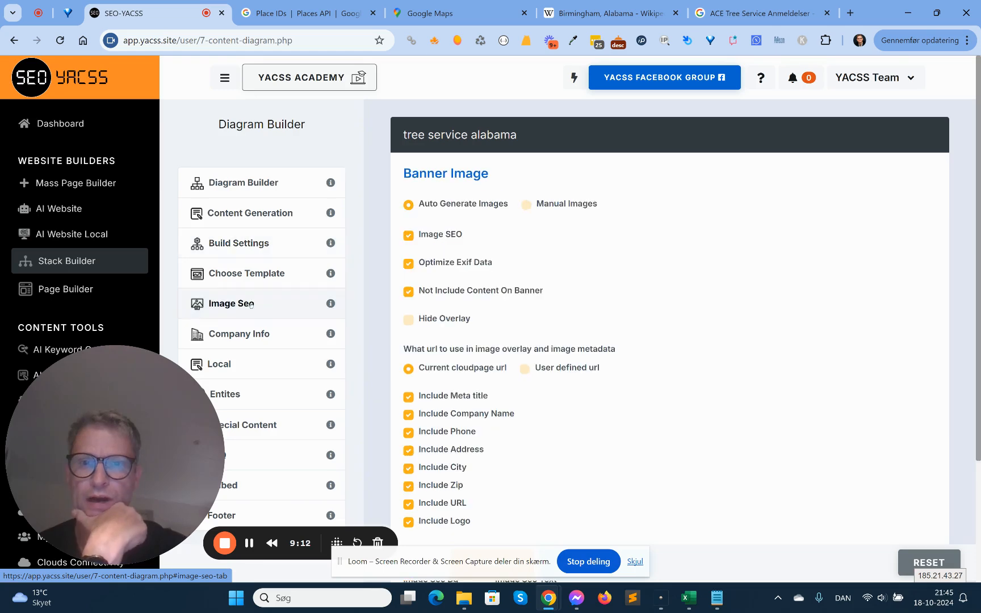
scroll(704, 378, "down", 3)
scroll(702, 379, "up", 3)
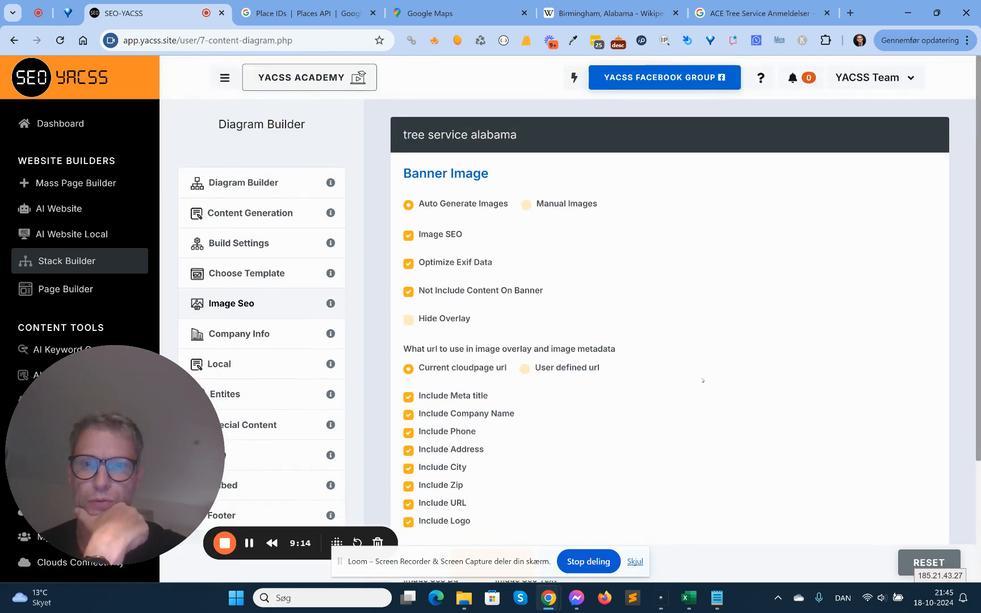
left_click(526, 205)
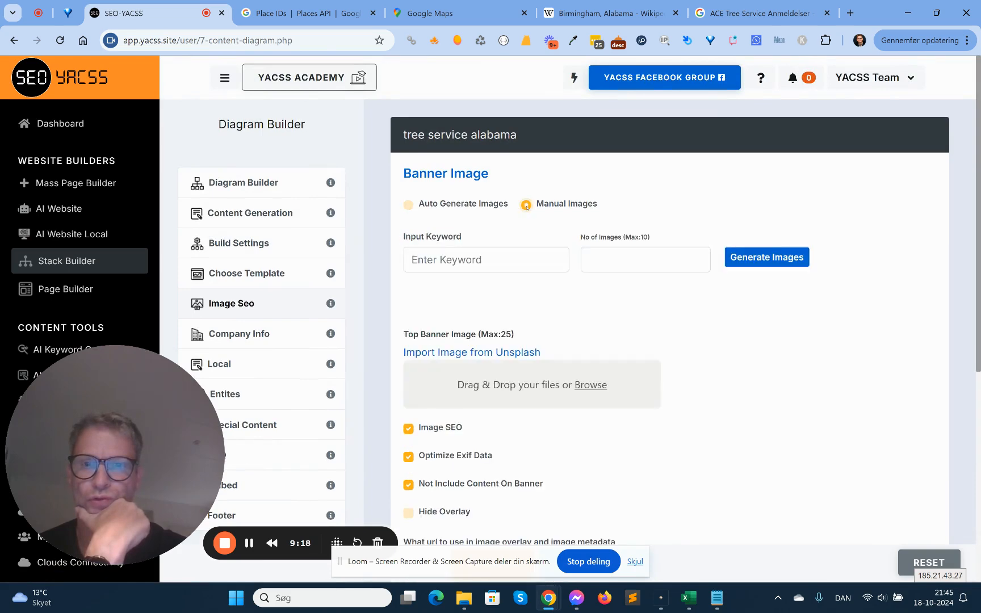
left_click(512, 352)
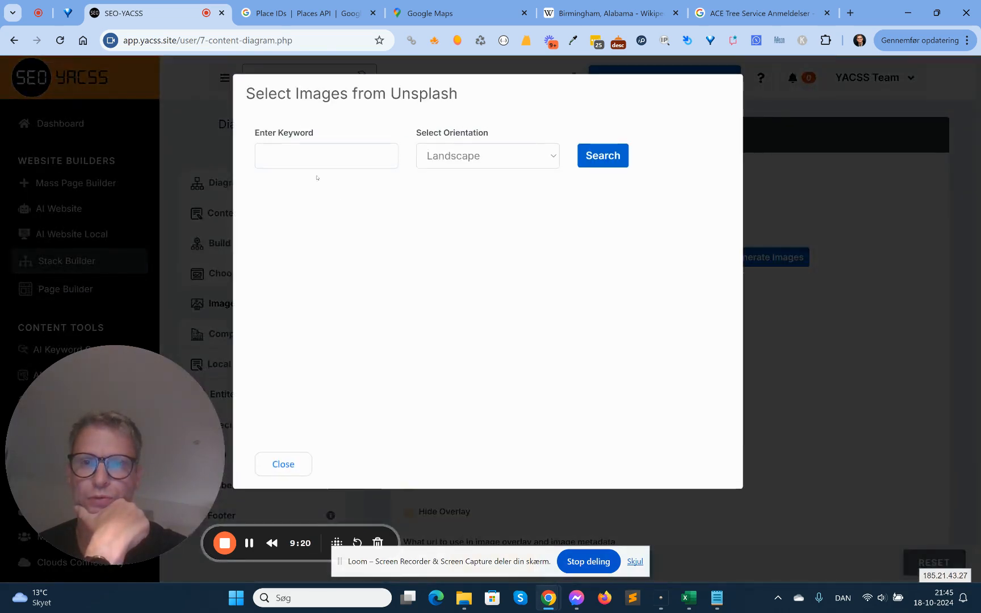
left_click(323, 158)
type("tree service")
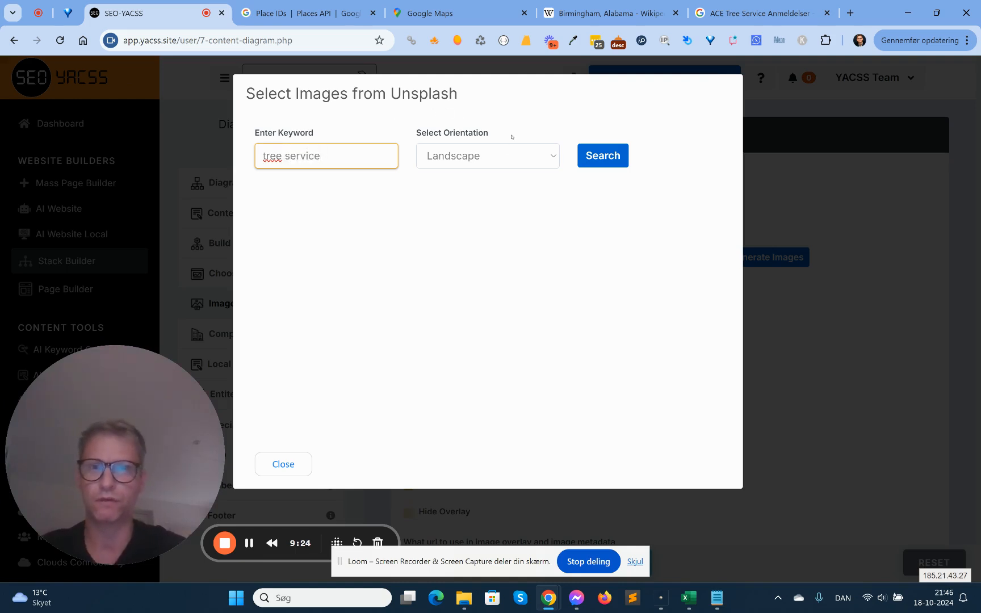
key("Return")
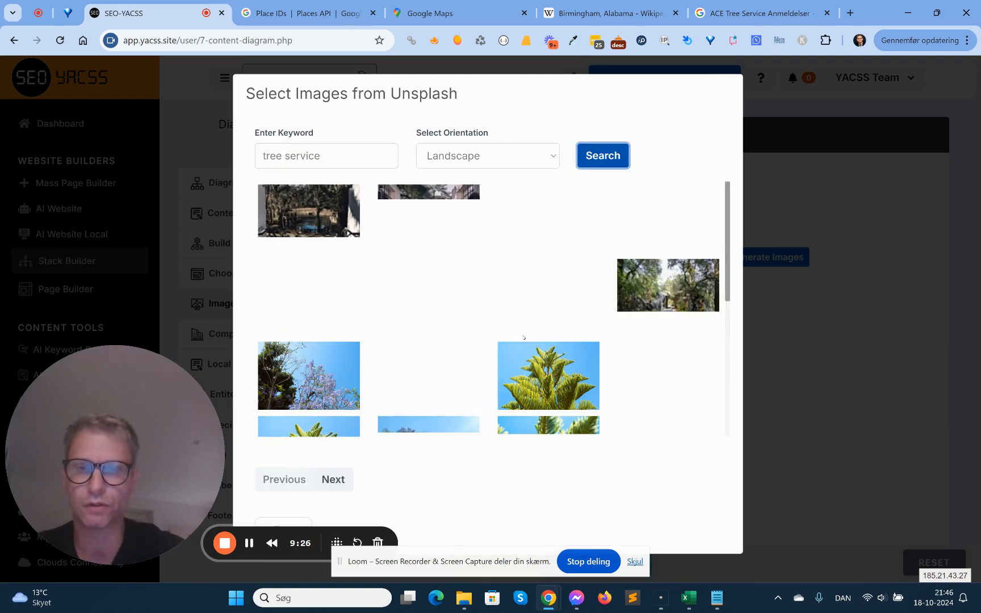
left_click(309, 265)
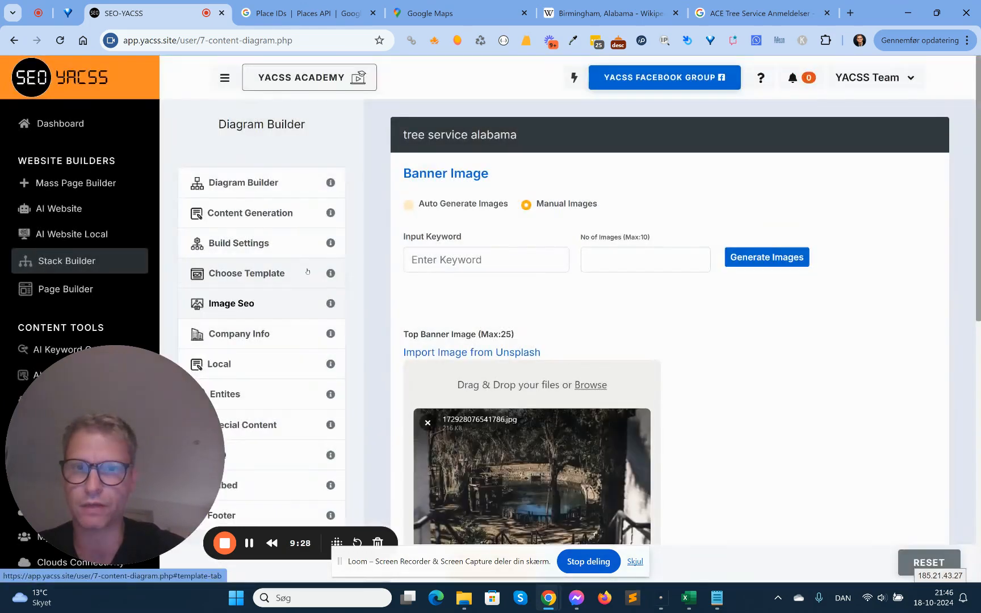
Import two more Unsplash banner photos: the trees behind the open gates and the dog carrying a branch.
scroll(588, 270, "down", 2)
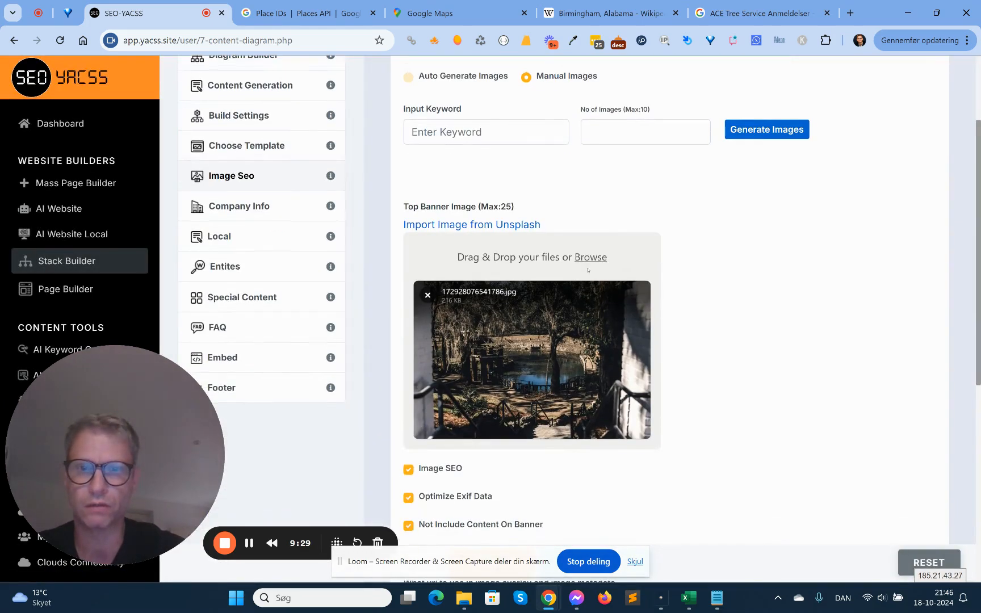
left_click(521, 229)
left_click(439, 221)
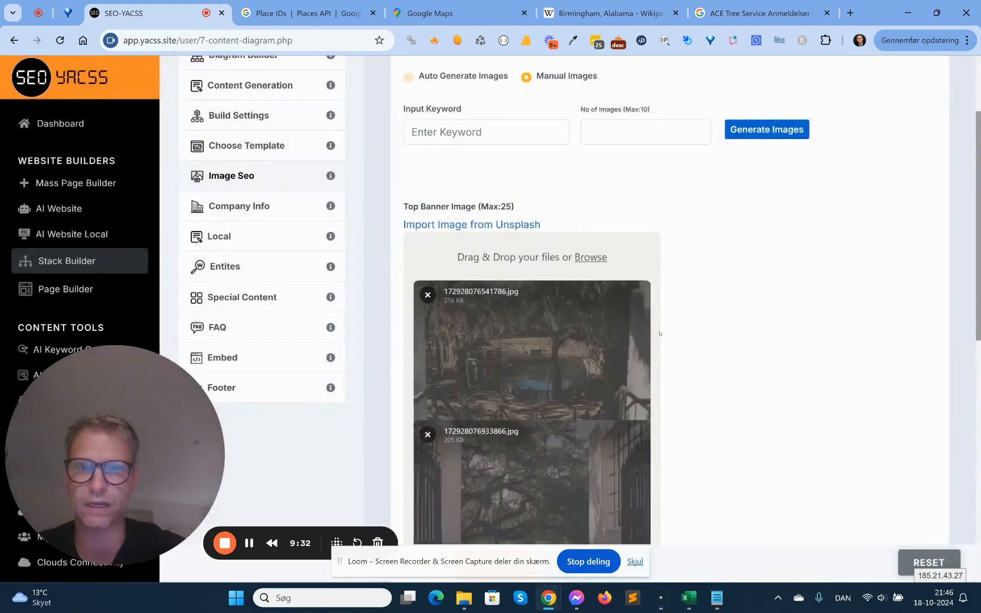
left_click(525, 228)
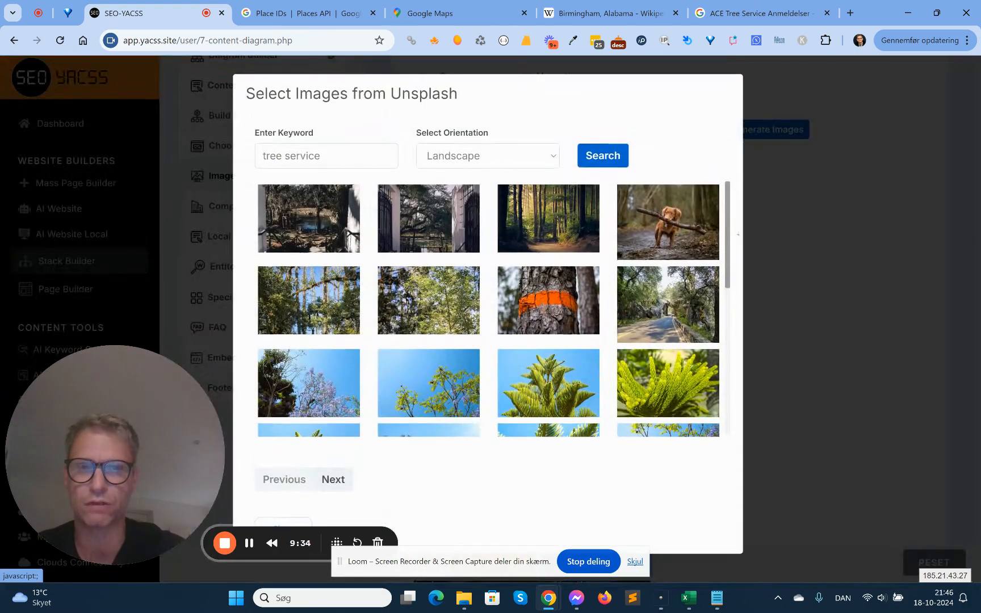
left_click(684, 204)
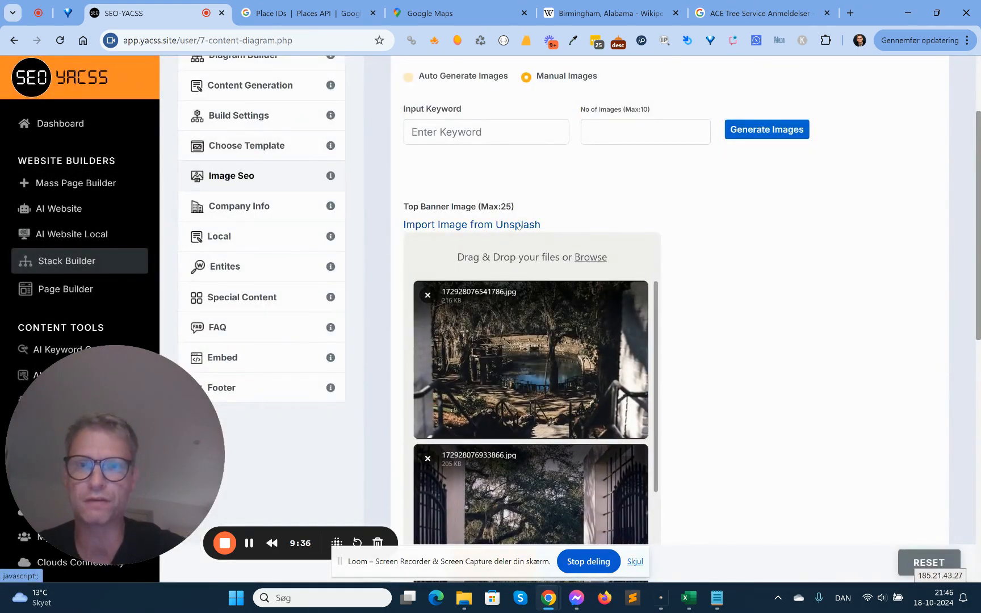
Import the first two photos in the second row of the Unsplash results as banner images and check the imported set.
left_click(517, 227)
left_click(345, 285)
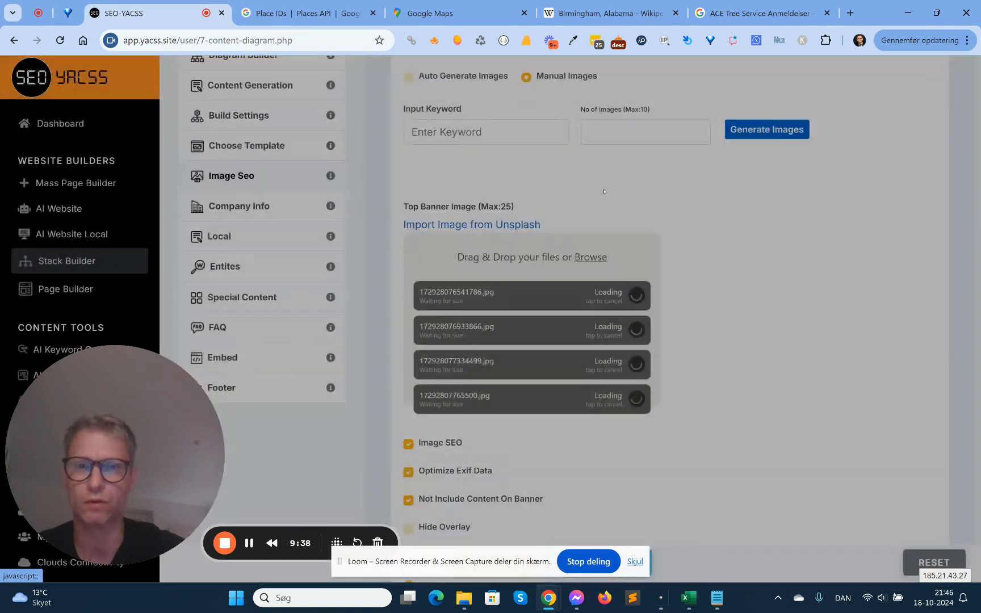
left_click(517, 222)
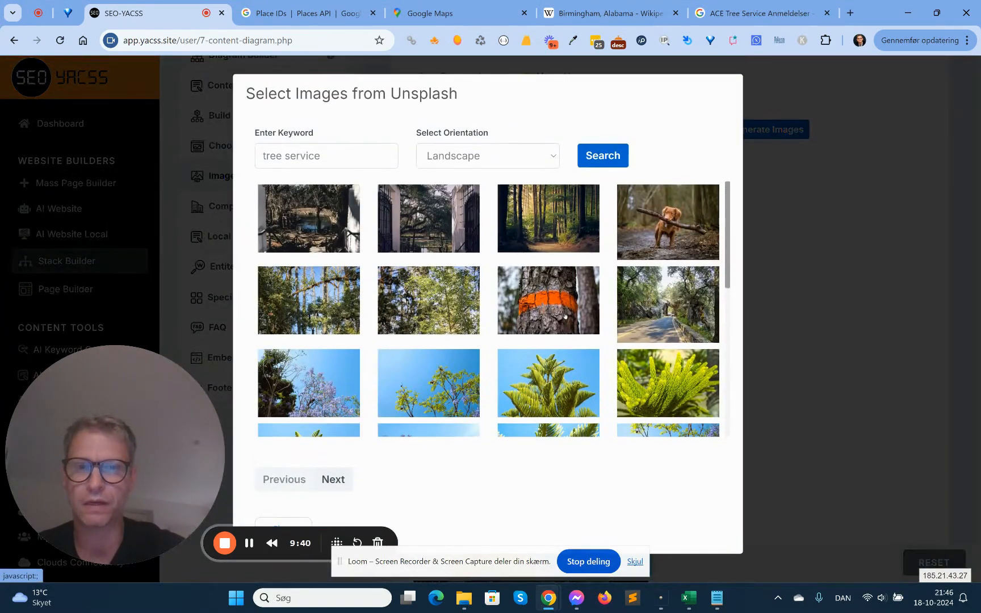
left_click(432, 224)
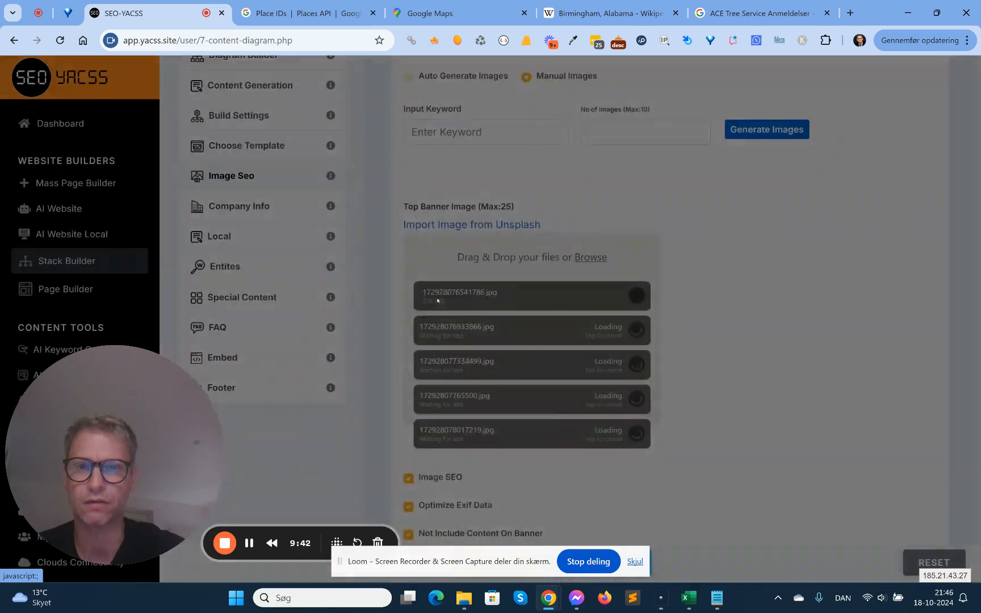
scroll(618, 300, "down", 5)
scroll(603, 294, "up", 4)
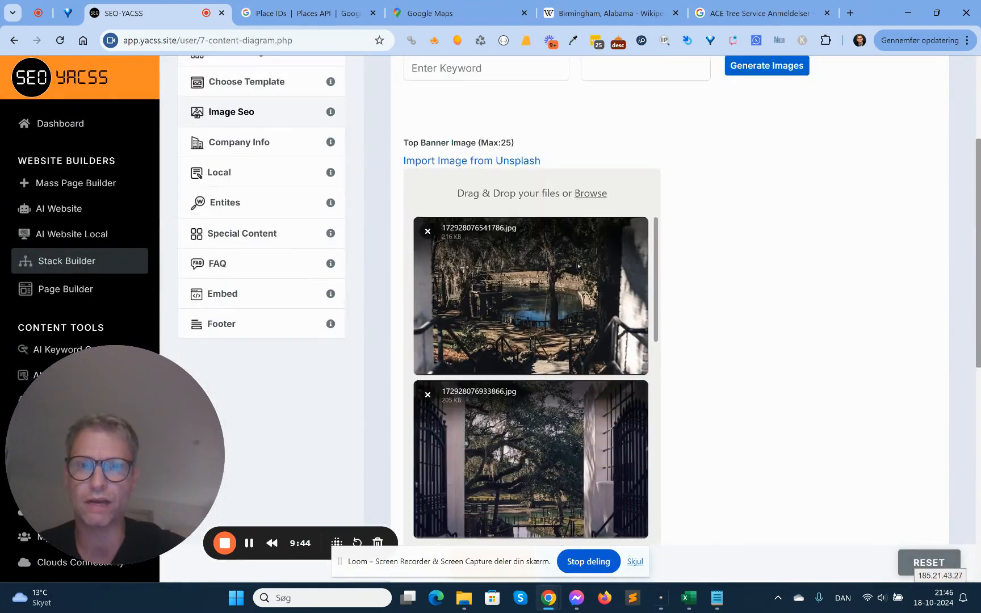
scroll(564, 295, "down", 9)
scroll(564, 295, "up", 9)
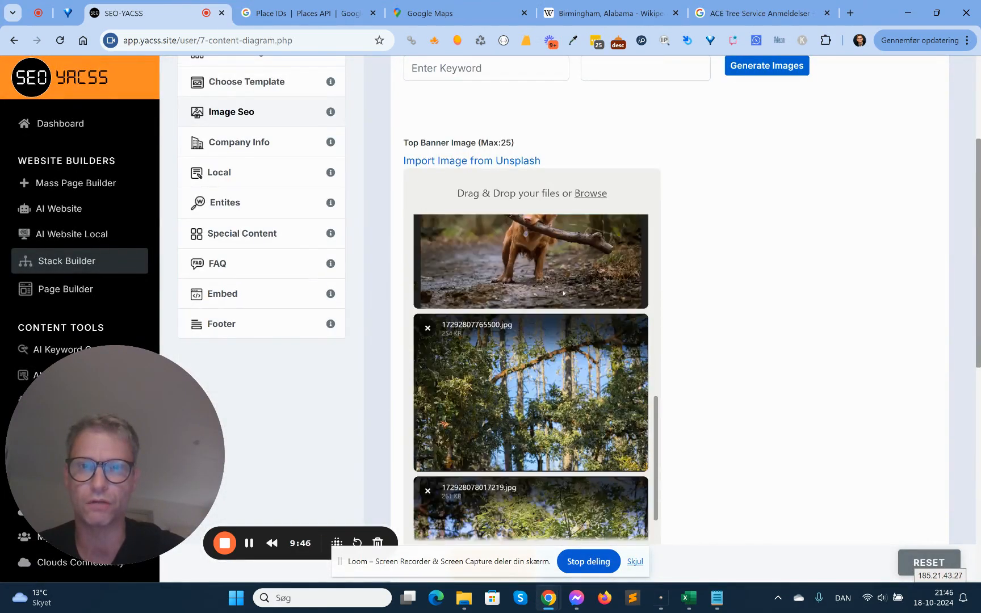
Generate the "tree service alabama" stack with the current Image Seo settings and agree to the bucket connection check.
scroll(773, 294, "up", 3)
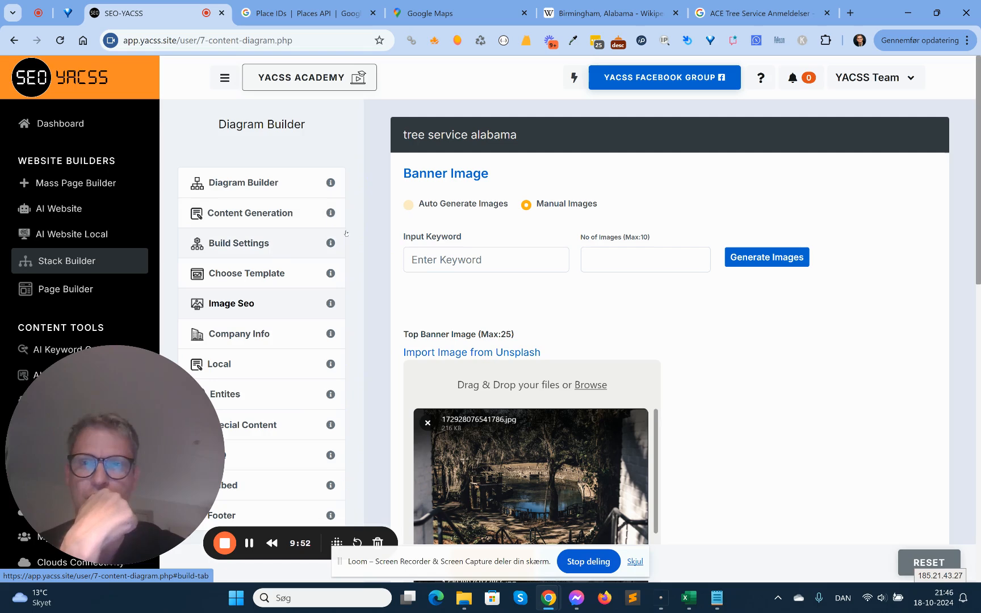
scroll(422, 342, "down", 9)
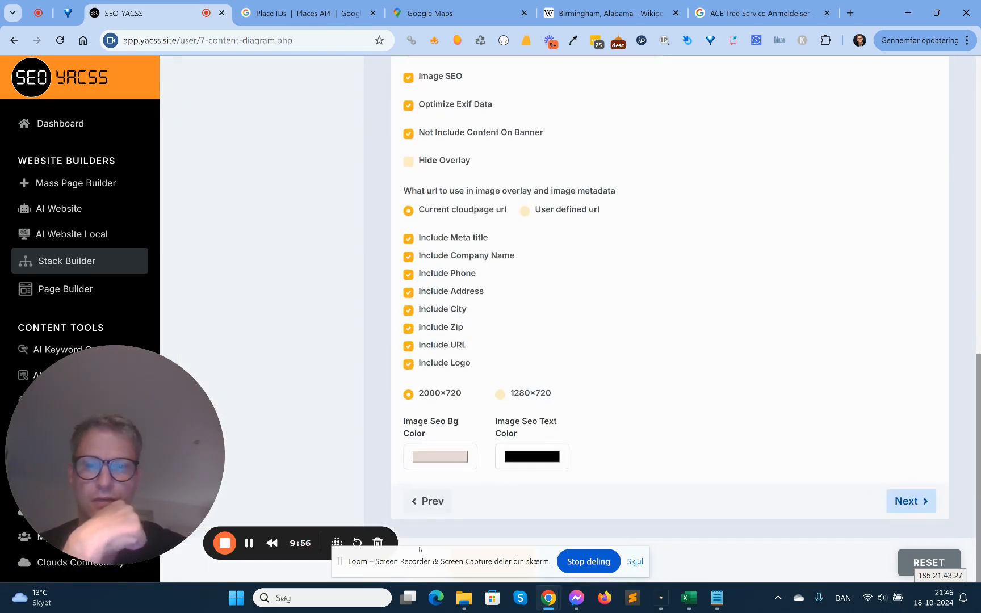
left_click(495, 561)
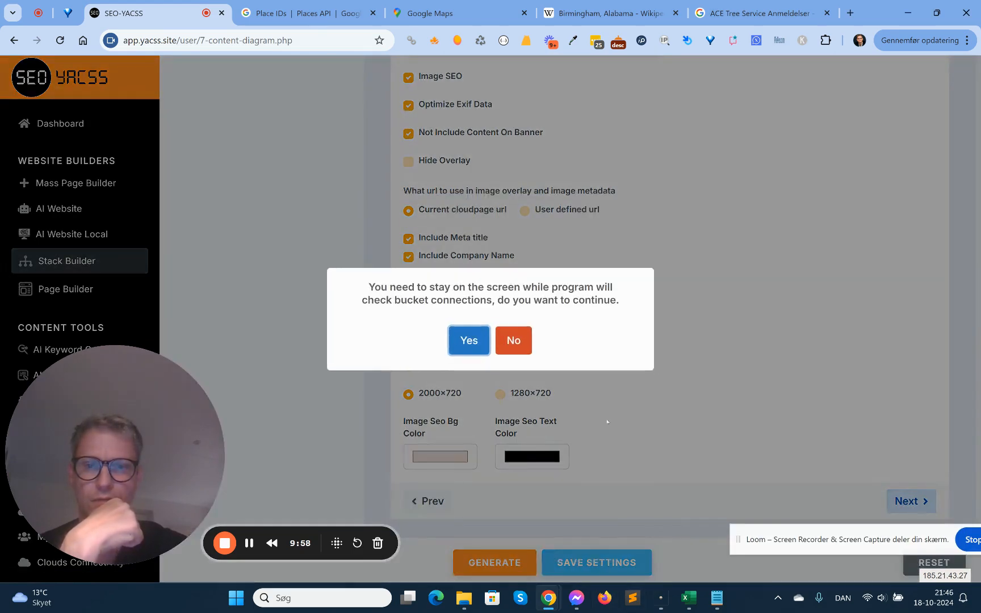
left_click(468, 342)
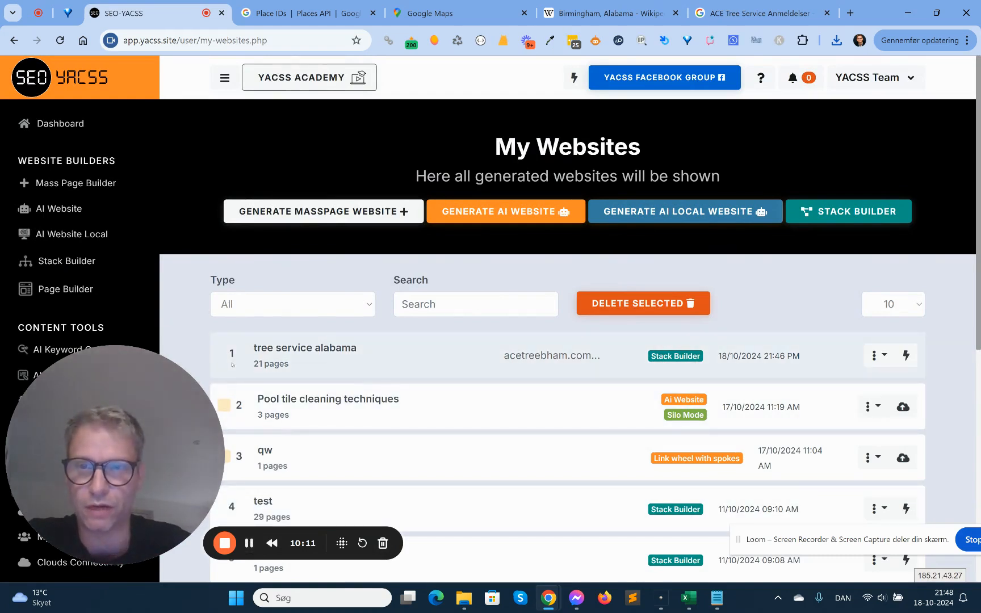
Export the "tree service alabama" site as CSV and open the downloaded file in Excel.
left_click(874, 356)
mouse_move(113, 469)
left_mouse_down()
mouse_move(378, 483)
mouse_move(113, 484)
left_mouse_up()
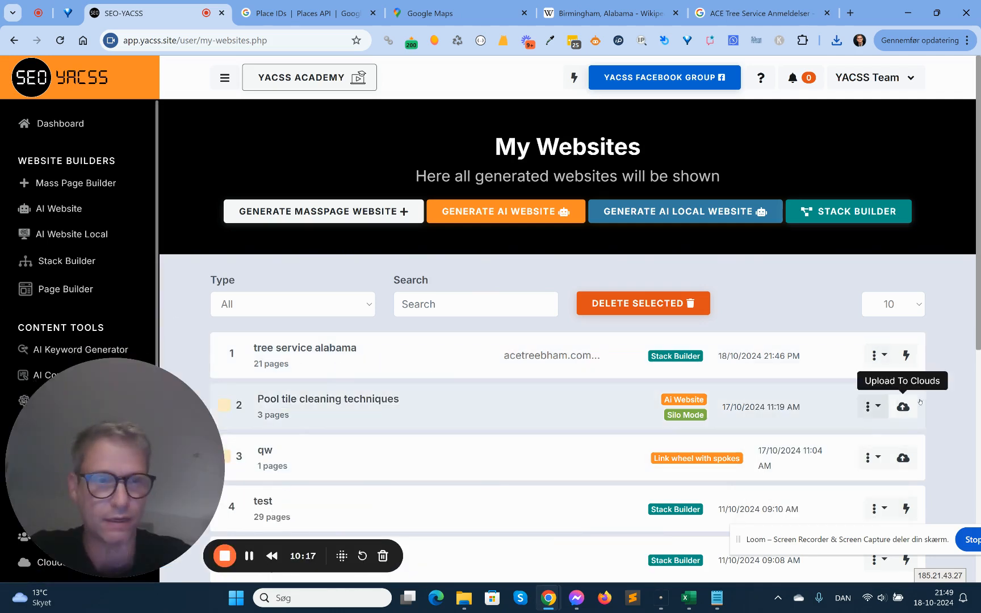
left_click(875, 355)
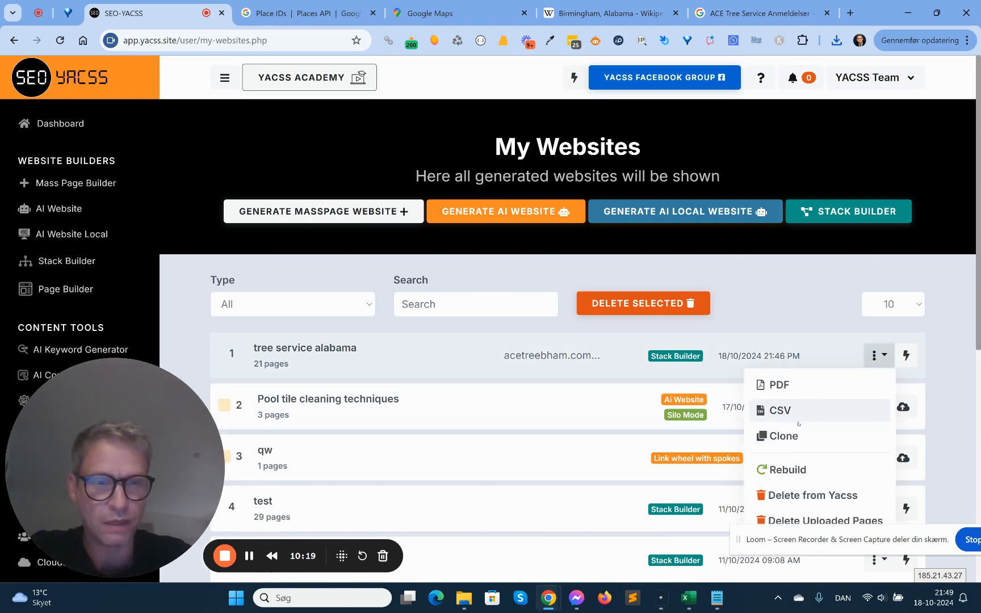
left_click(779, 409)
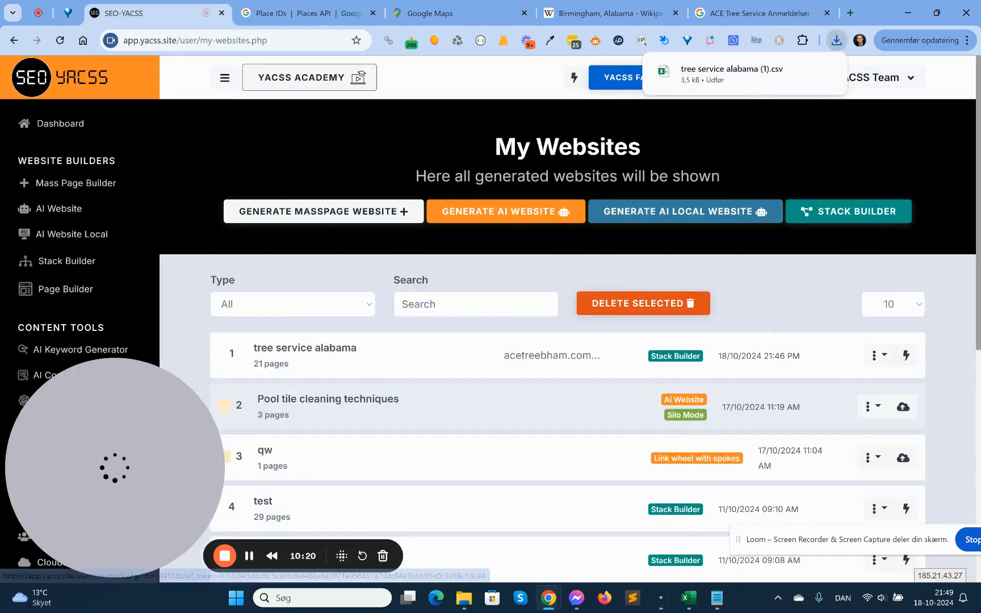
left_click(732, 68)
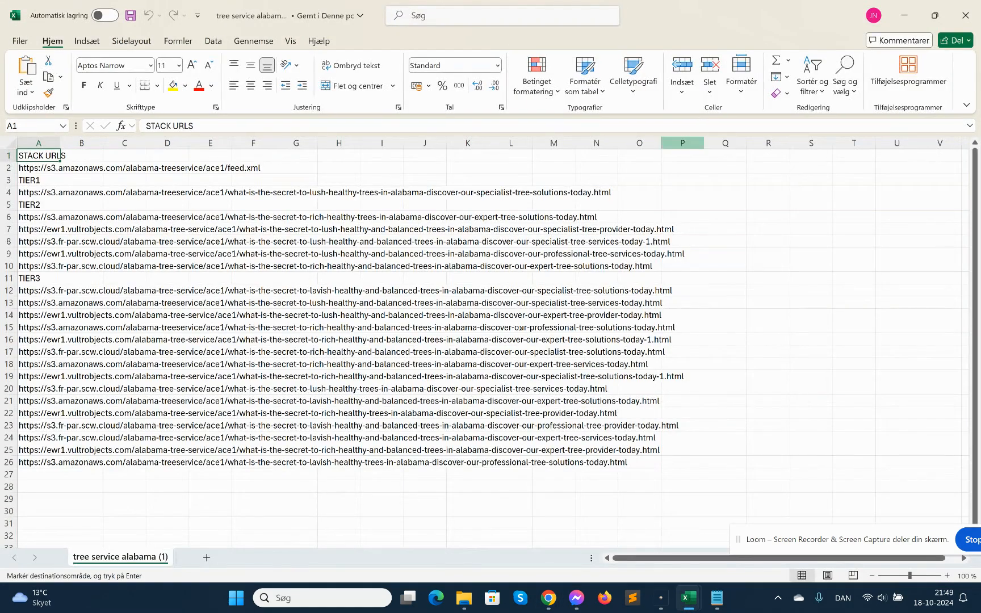
Copy the last Tier 3 URL from cell A26 and open it in a new Chrome tab.
left_click(26, 462)
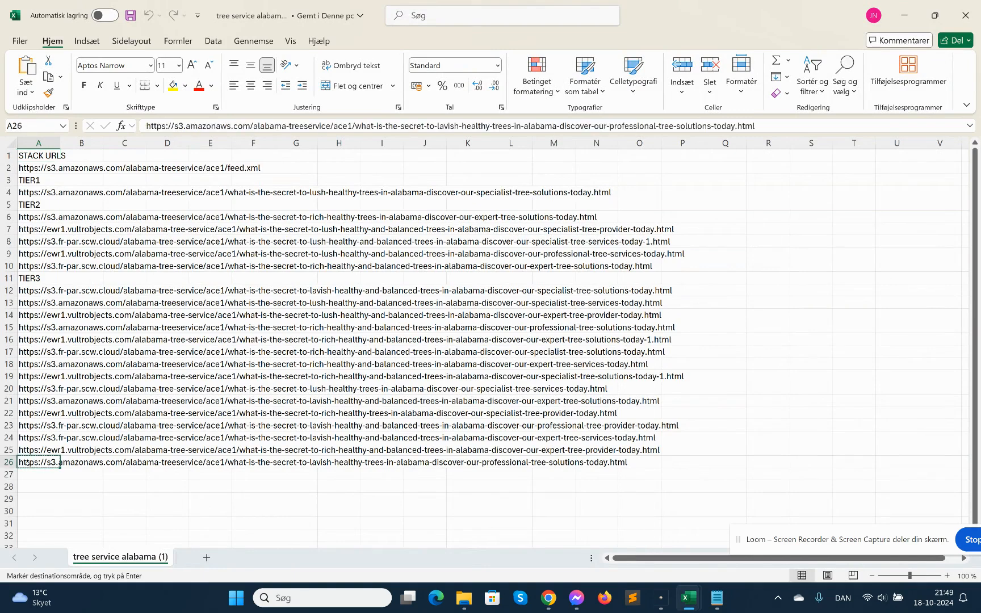
key("alt+Tab")
key("alt+Tab")
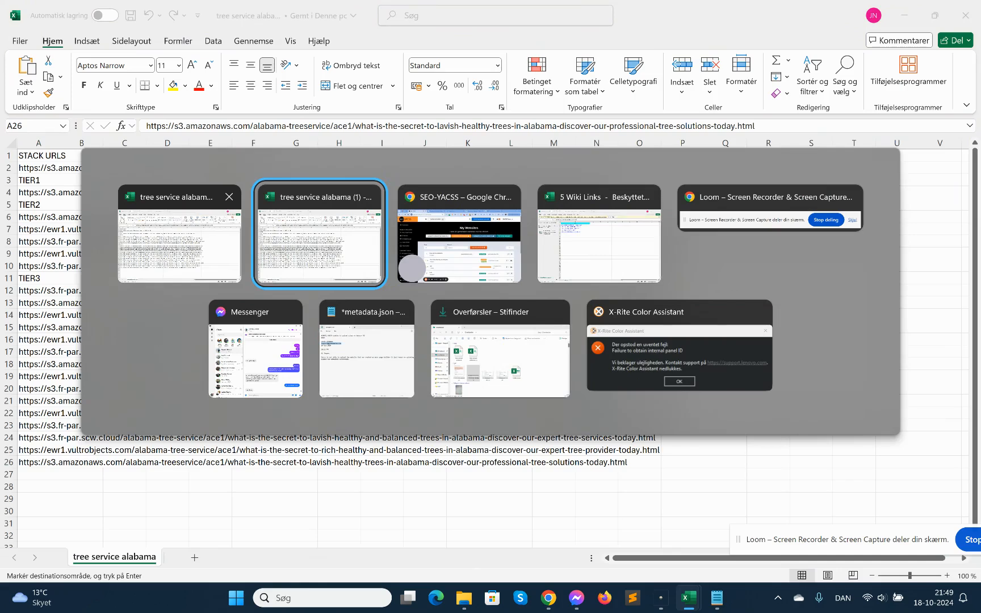
key("alt+Tab")
left_click(820, 12)
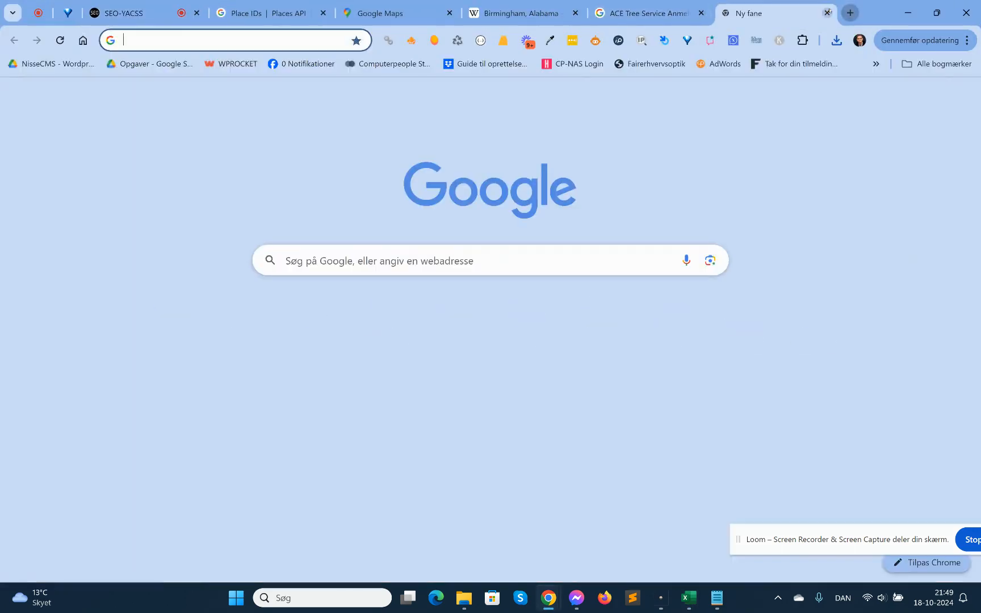
type("https://s3.amazonaws.com/alabama-treeservice/ace1/what-is-the-secret-to-lavish-healthy-trees-in-alabama-discover-our-professional-tree-solutions-today.html")
key("Return")
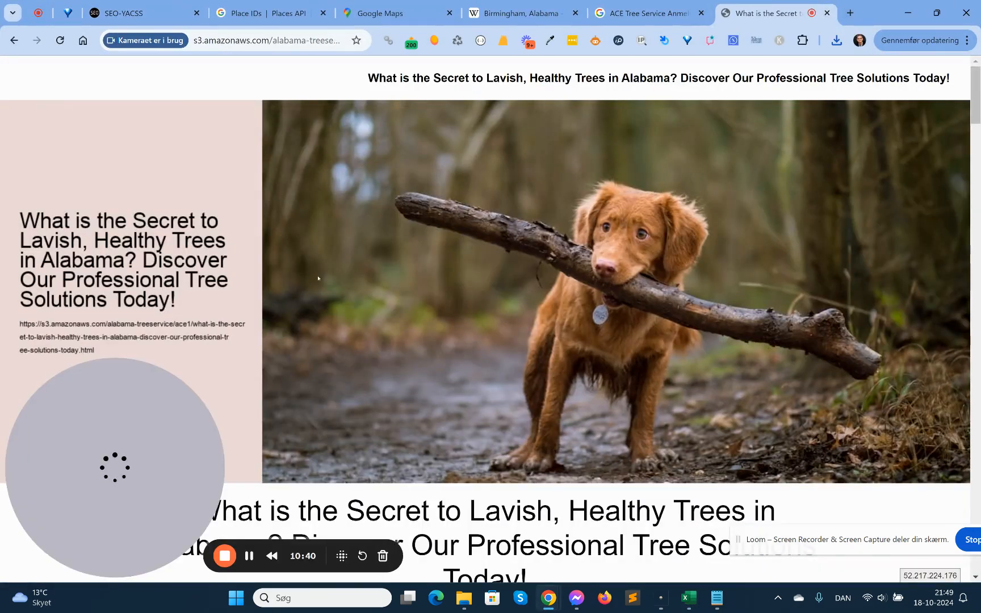
Read through the generated page's article on healthy trees in Alabama, from the banner to the closing paragraph.
scroll(318, 278, "down", 4)
scroll(339, 275, "down", 7)
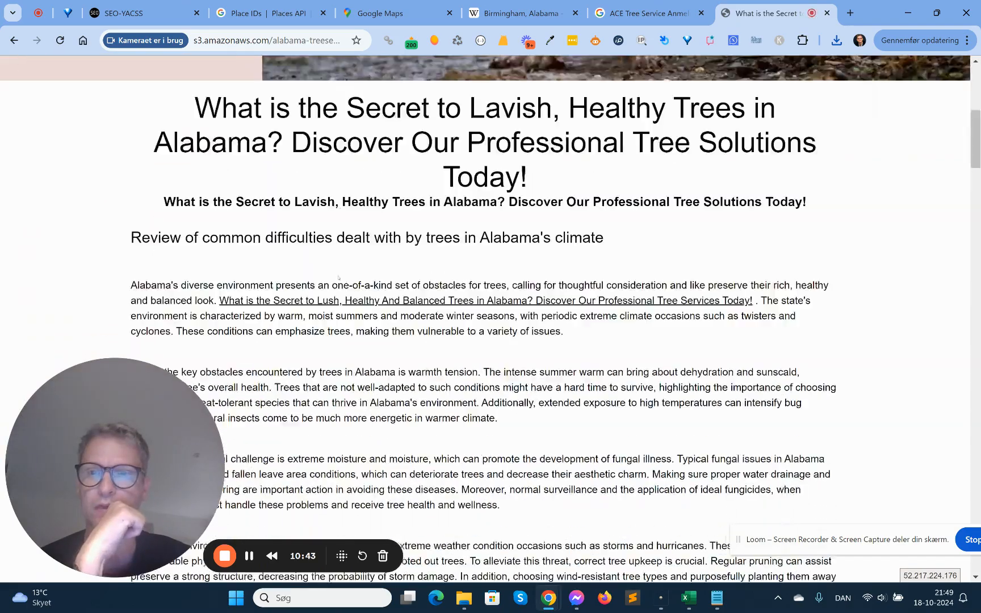
scroll(338, 276, "down", 13)
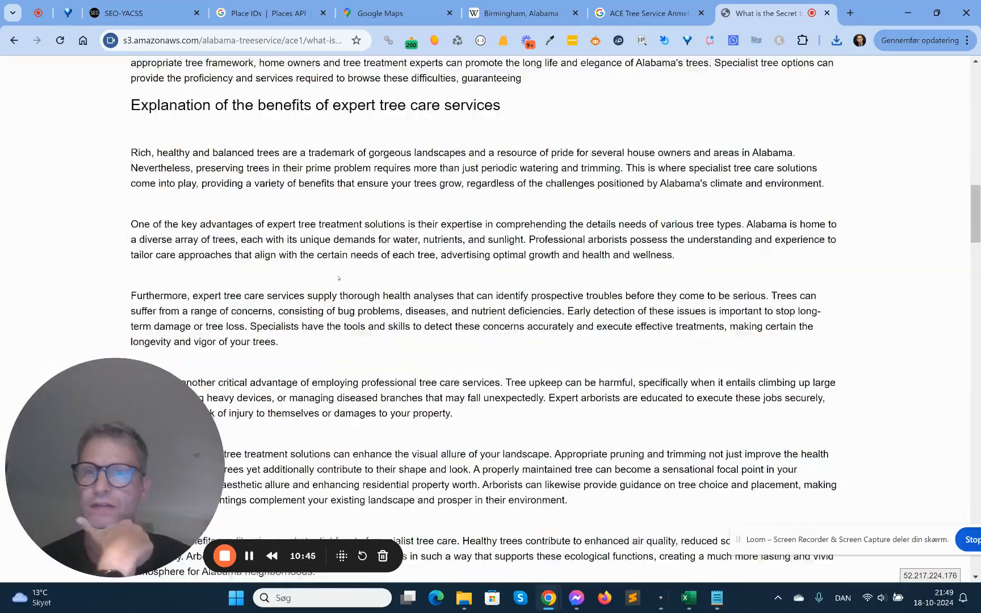
scroll(338, 278, "down", 20)
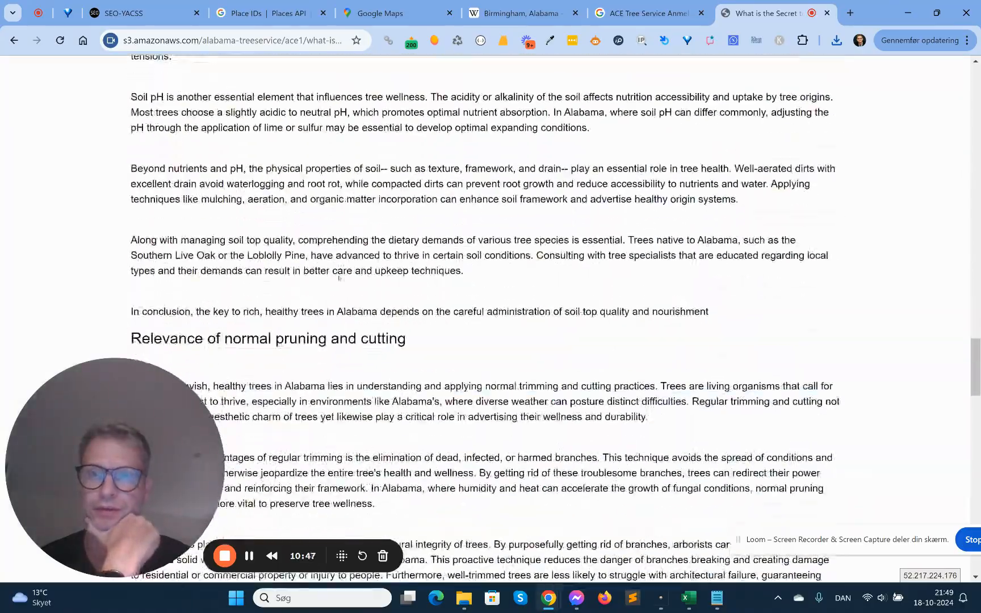
scroll(338, 278, "down", 14)
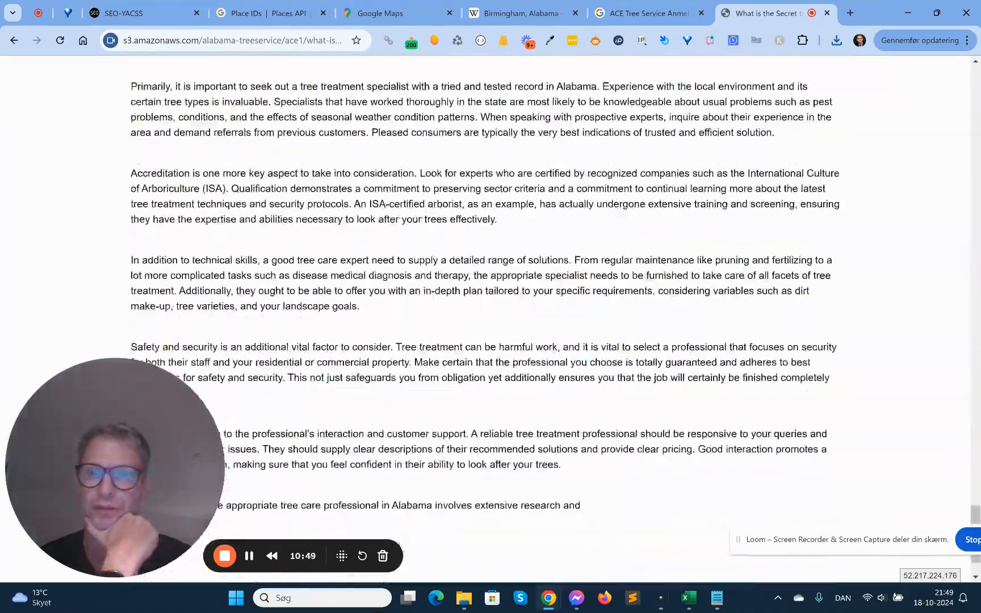
left_click_drag(108, 454, 108, 192)
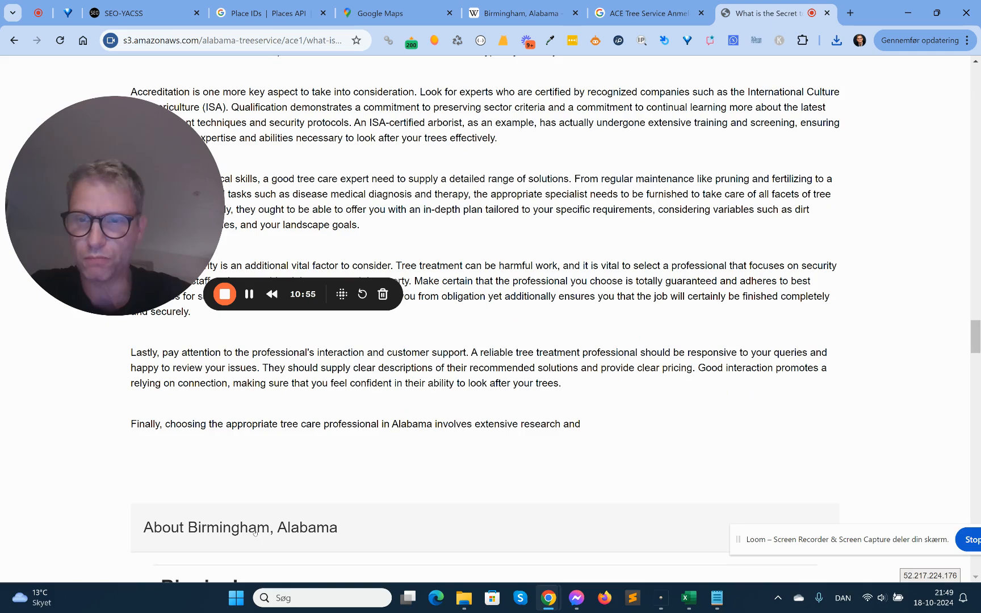
Examine the page's About Birmingham, Alabama section with its city facts table.
scroll(66, 404, "down", 4)
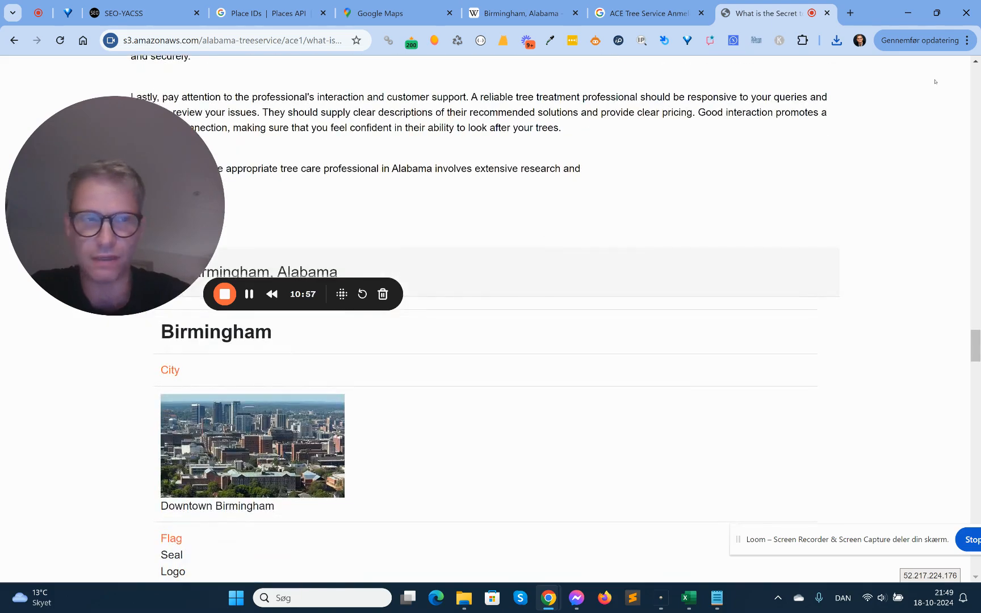
mouse_move(974, 342)
left_mouse_down()
mouse_move(974, 328)
mouse_move(975, 366)
mouse_move(975, 349)
left_mouse_up()
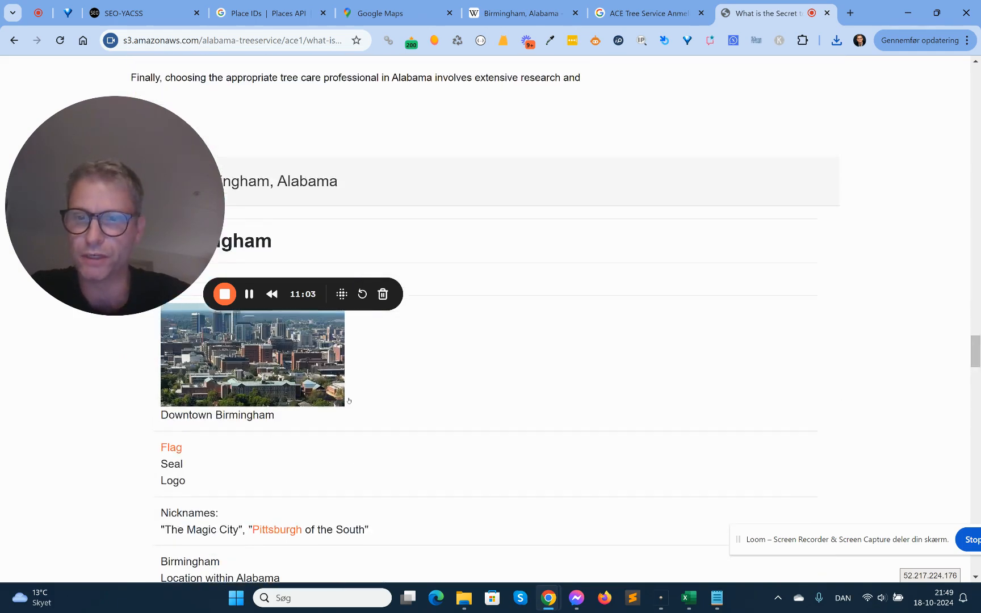
scroll(348, 401, "down", 7)
scroll(260, 380, "up", 3)
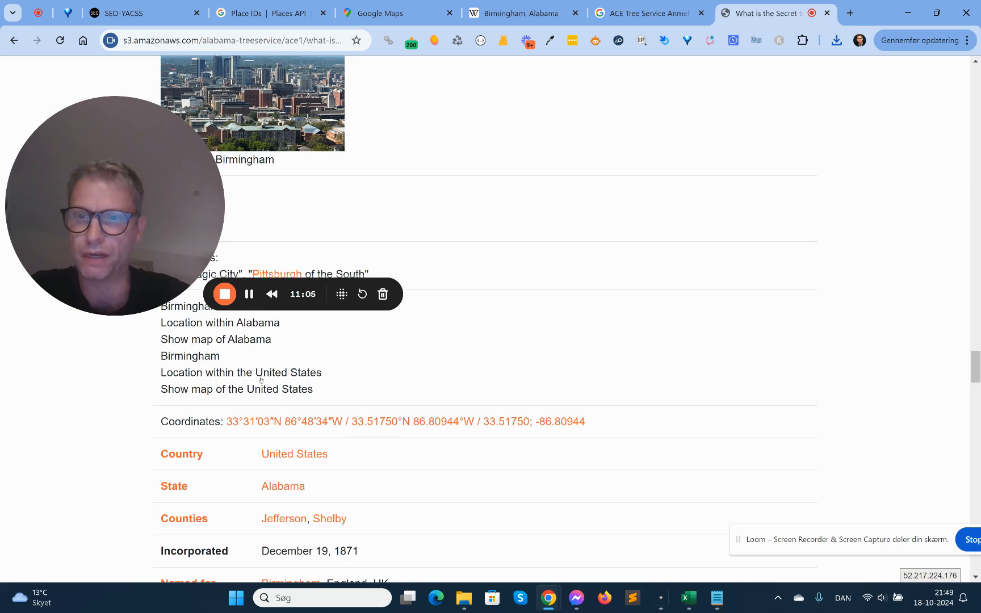
scroll(264, 378, "down", 2)
scroll(575, 322, "down", 13)
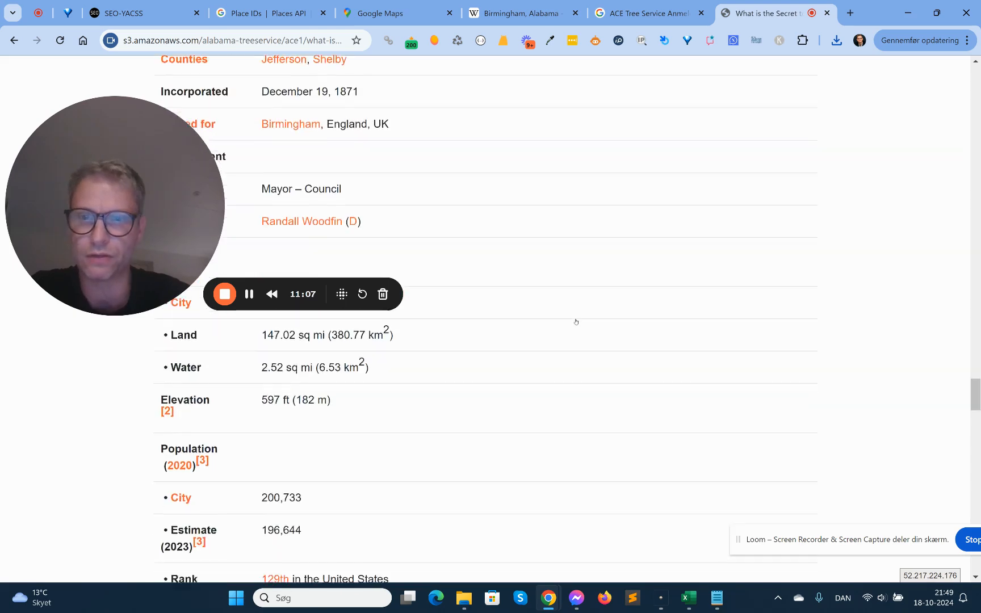
scroll(576, 322, "down", 3)
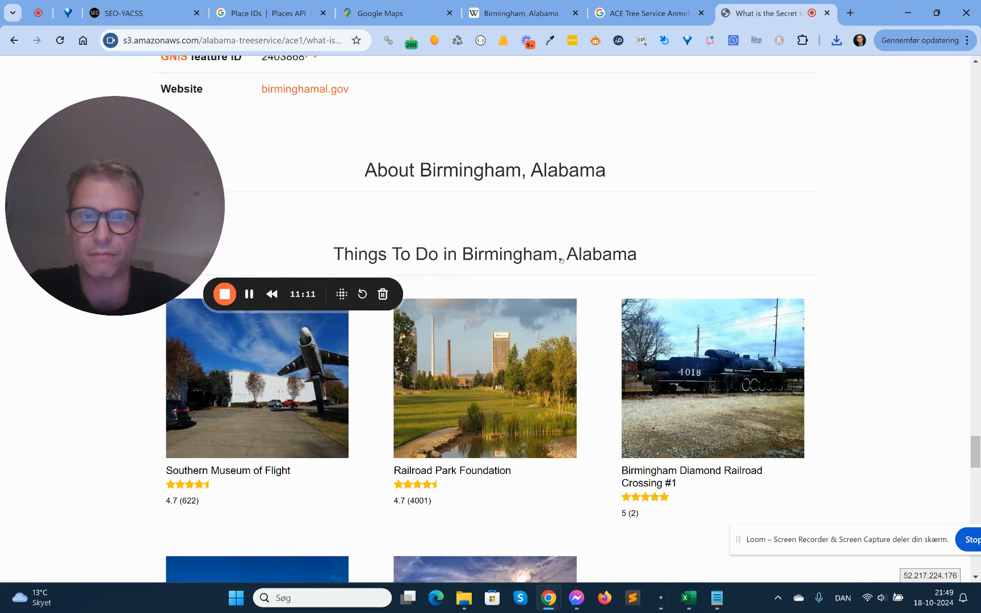
Examine the page's Things To Do, Driving Directions and Reviews sections.
scroll(445, 341, "down", 5)
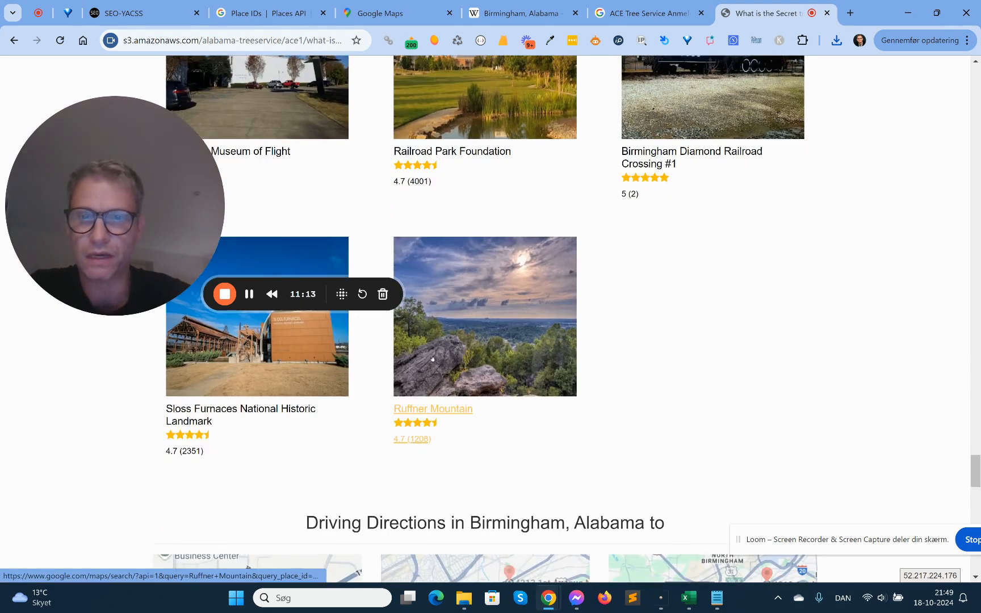
scroll(433, 359, "down", 5)
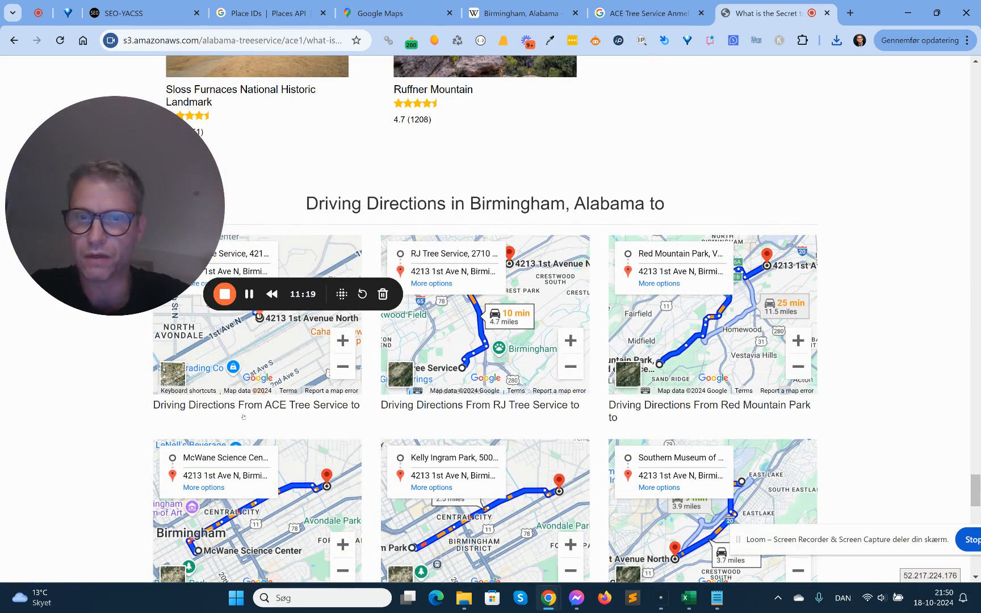
scroll(243, 418, "down", 7)
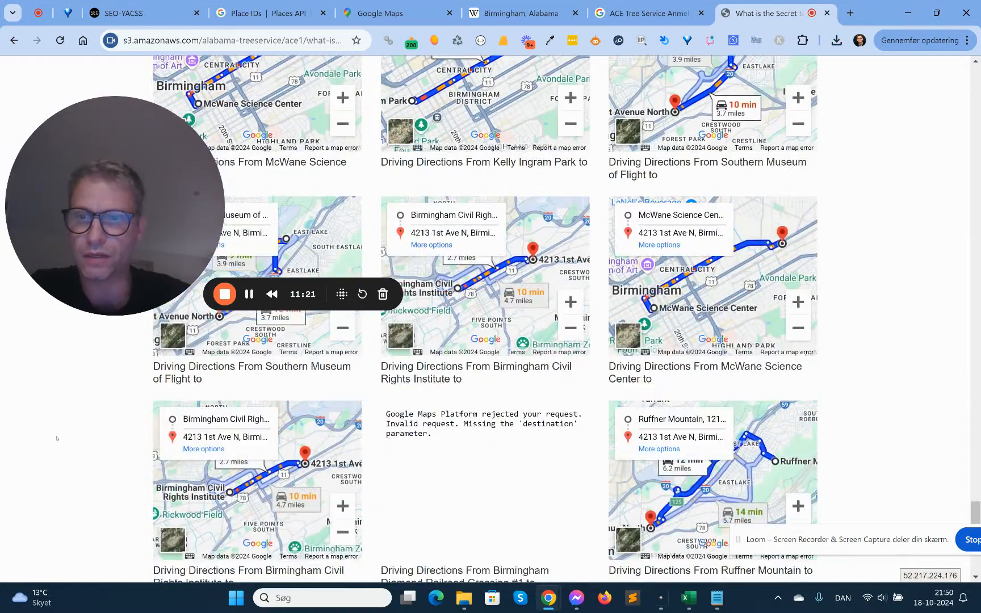
scroll(56, 437, "down", 6)
scroll(59, 437, "up", 3)
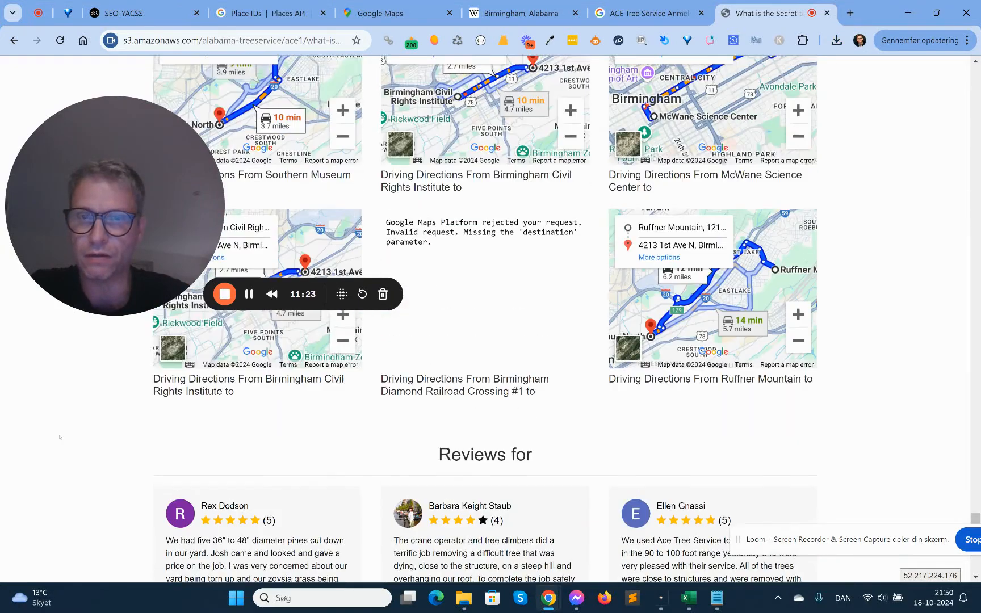
scroll(60, 437, "down", 4)
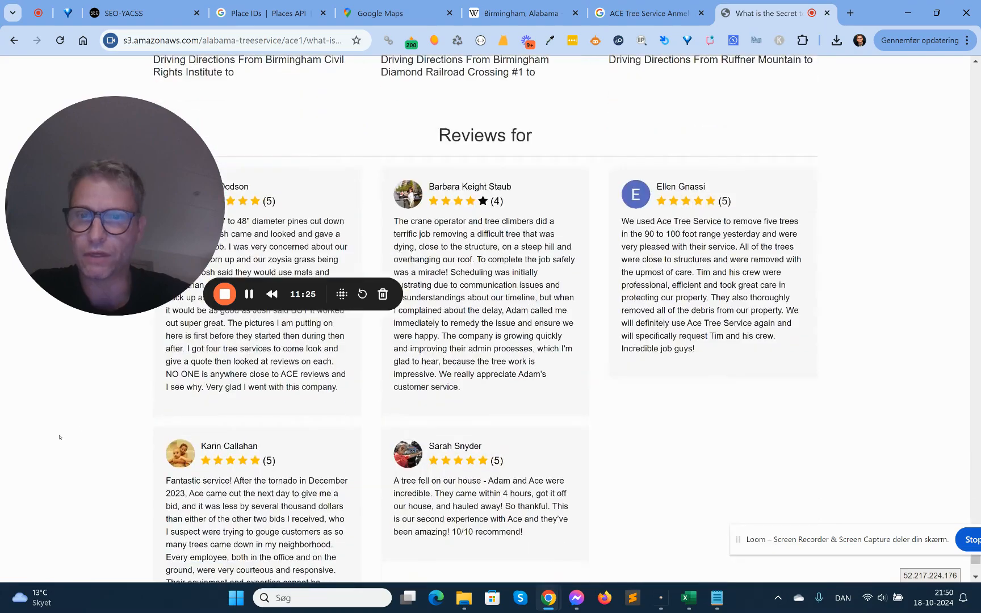
scroll(318, 398, "up", 1)
scroll(577, 379, "down", 4)
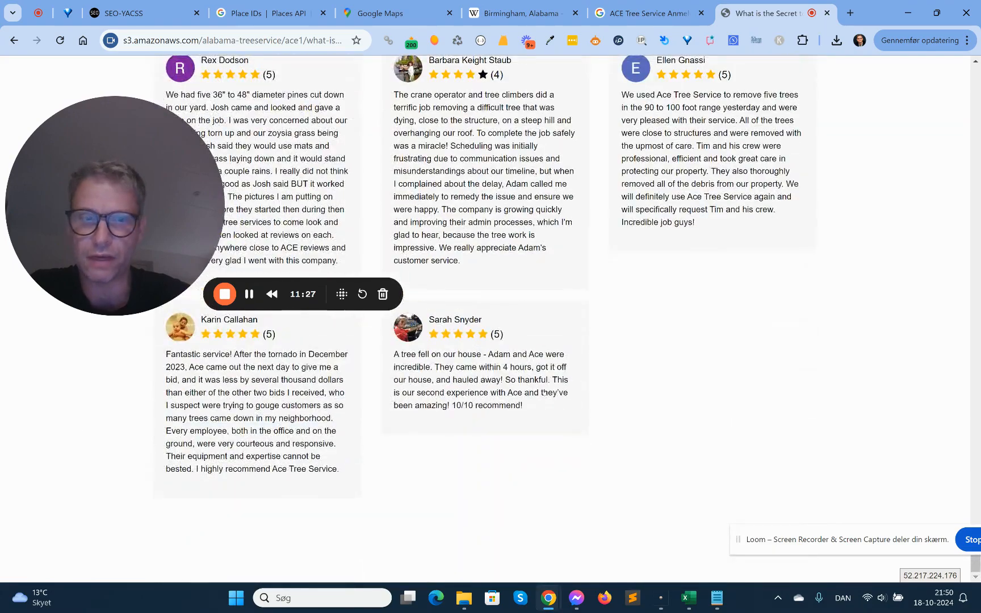
Follow the "What is the Secret to Lush, Healthy And Balanced Trees in Alabama?" link in the article's opening paragraph.
scroll(544, 393, "up", 20)
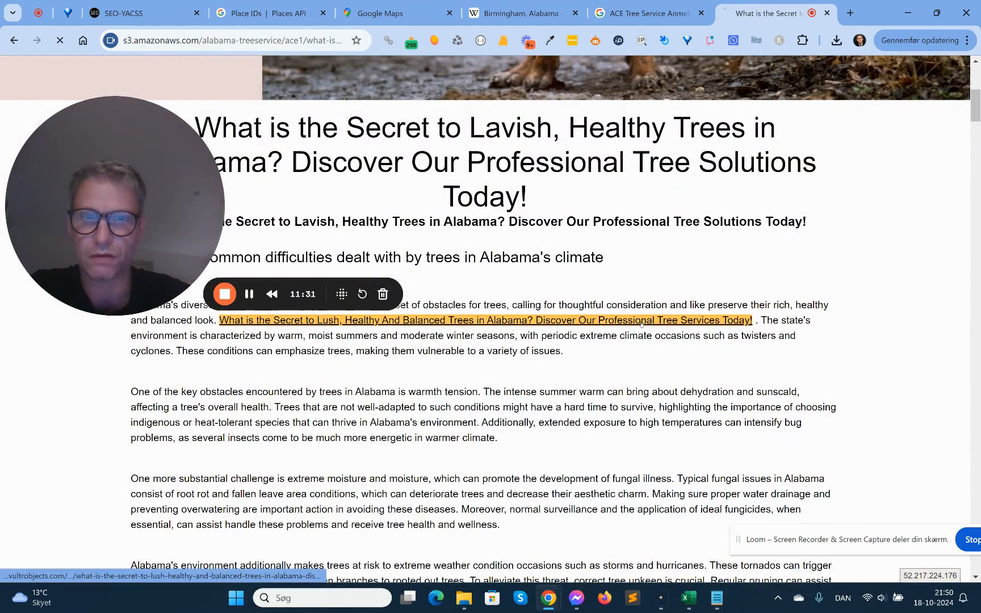
left_click(640, 324)
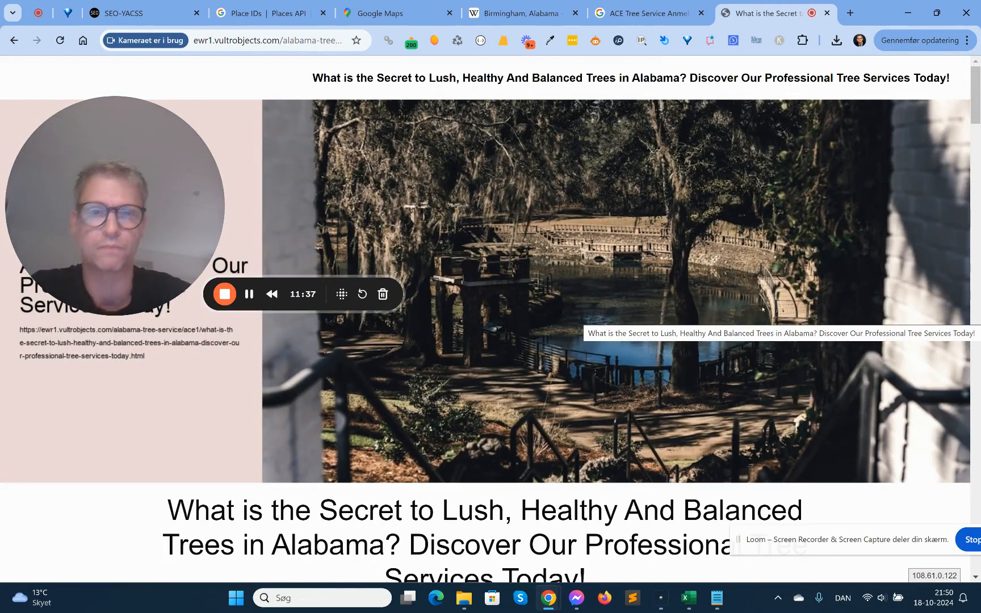
Read through the Vultr-hosted page, from its Alabama tree article past the About Birmingham section to the Things To Do listings.
scroll(758, 315, "down", 5)
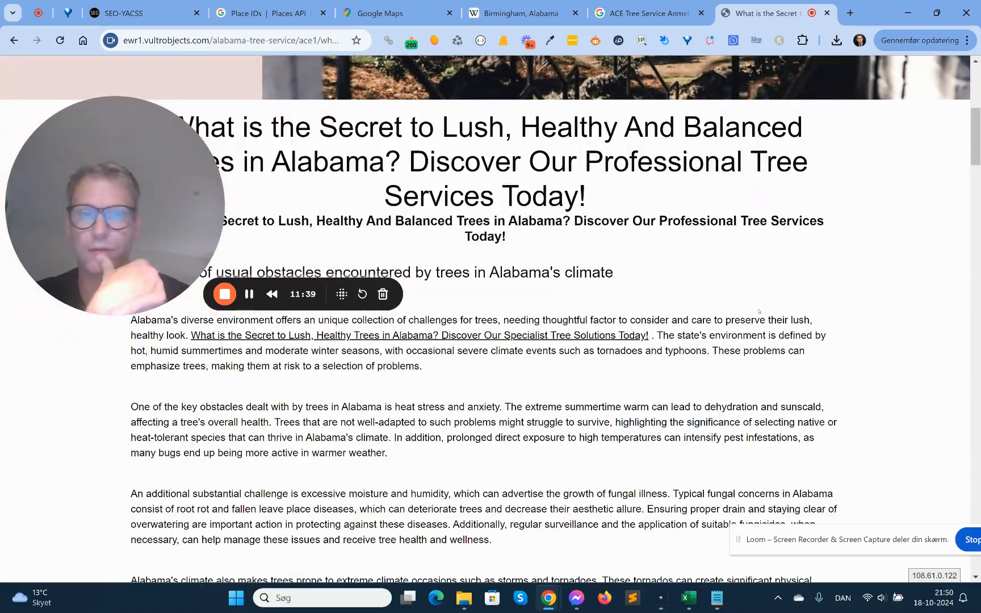
scroll(758, 311, "down", 20)
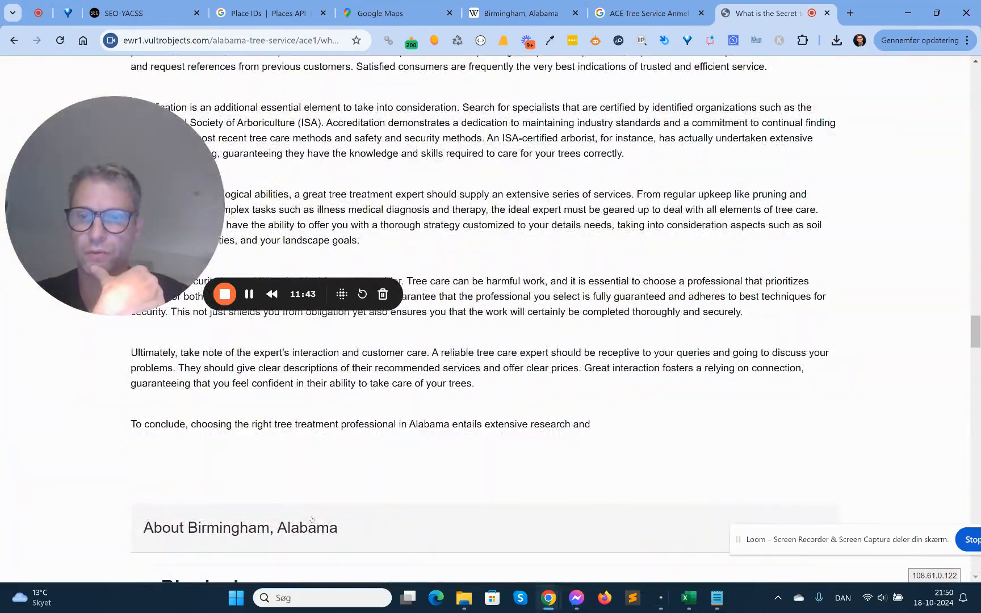
scroll(122, 489, "down", 15)
scroll(122, 489, "down", 15)
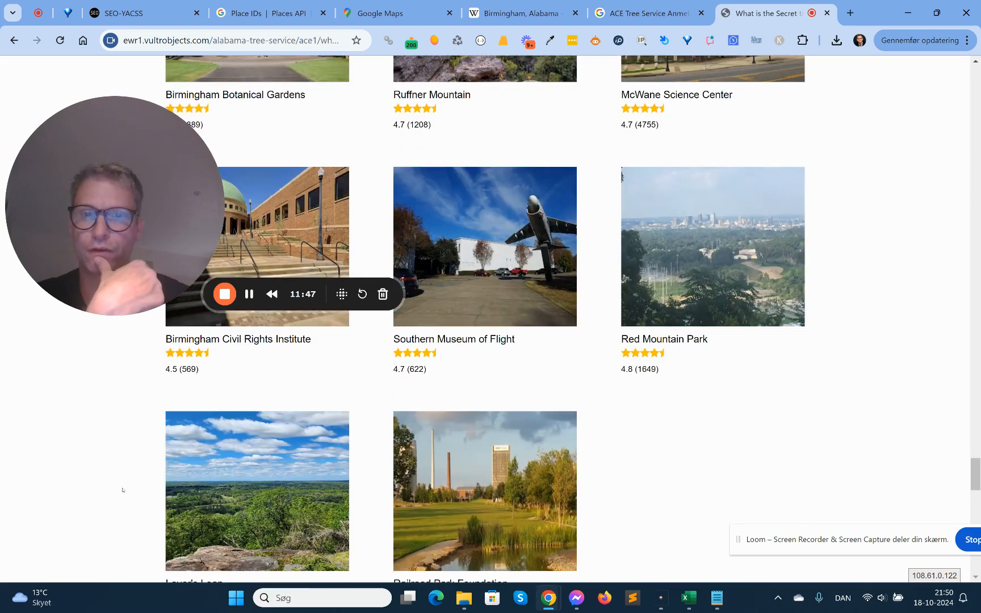
scroll(122, 489, "down", 3)
scroll(122, 489, "up", 5)
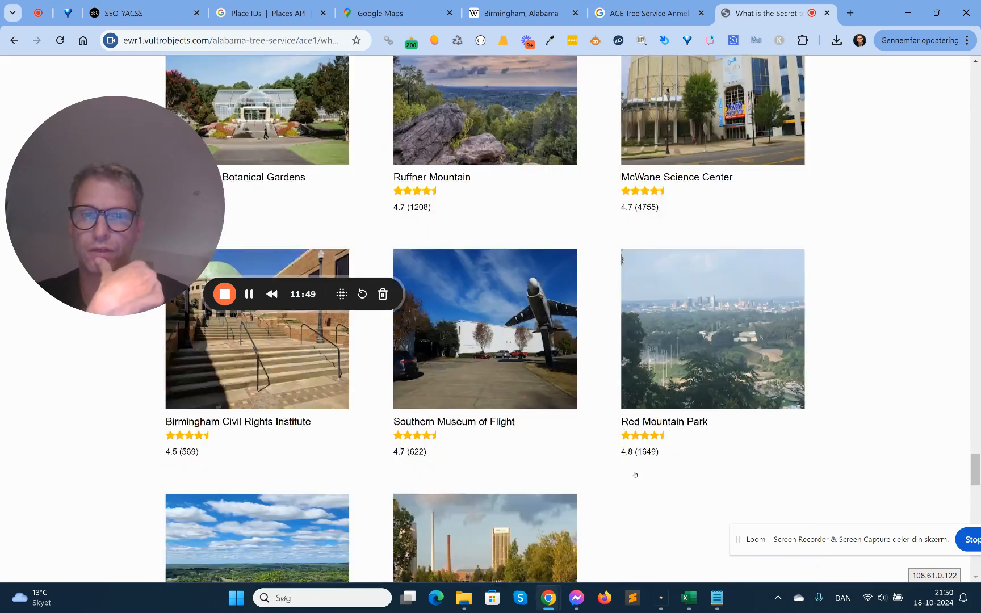
Check the Vultr-hosted page's driving direction maps and customer reviews.
scroll(636, 470, "down", 10)
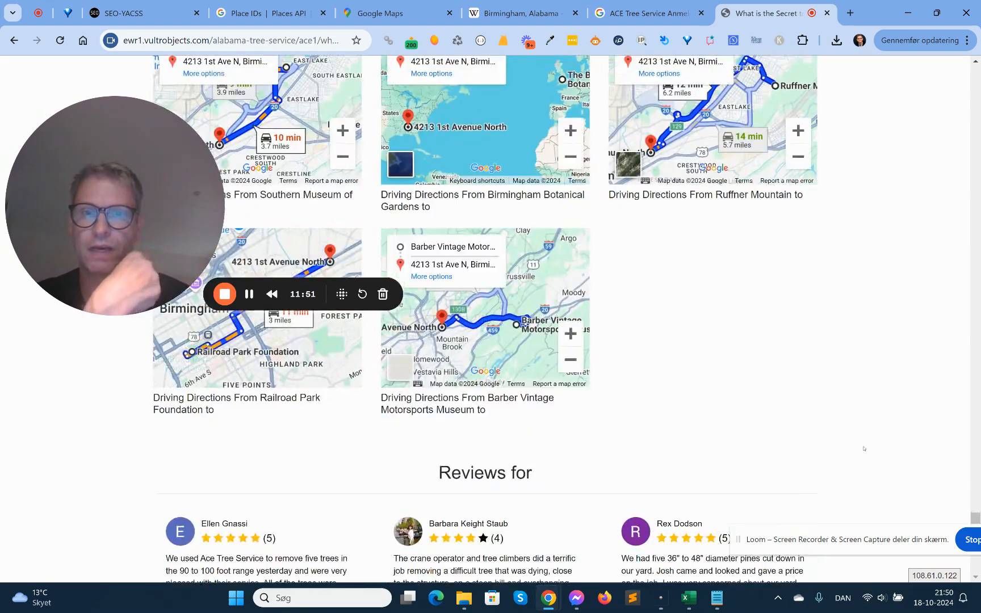
scroll(863, 449, "up", 5)
scroll(944, 373, "down", 12)
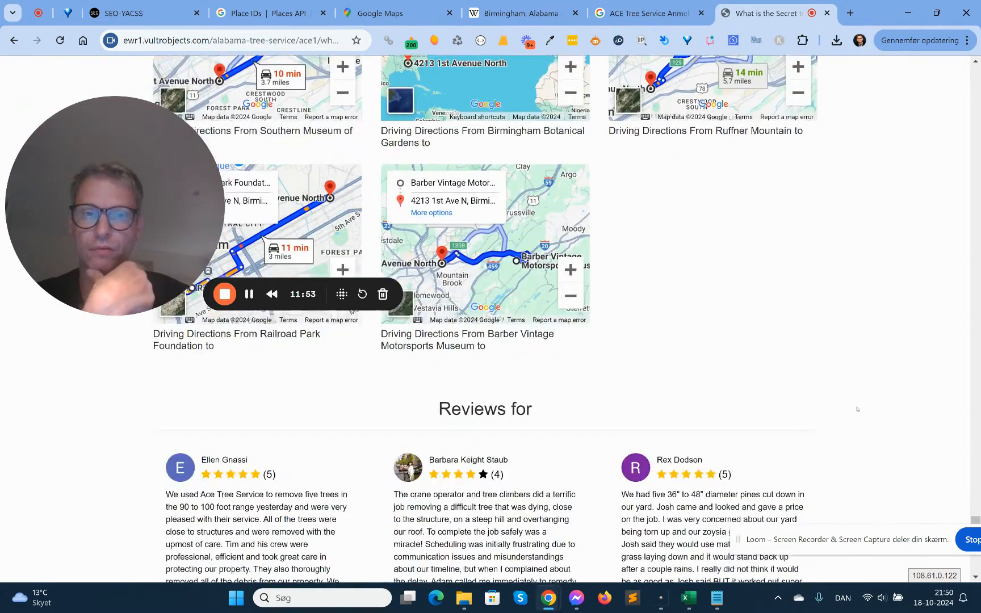
Follow the "What is the Secret to Lush, Healthy Trees in Alabama? Discover Our Specialist Tree Solutions Today!" link in the article's opening paragraph.
scroll(525, 296, "up", 20)
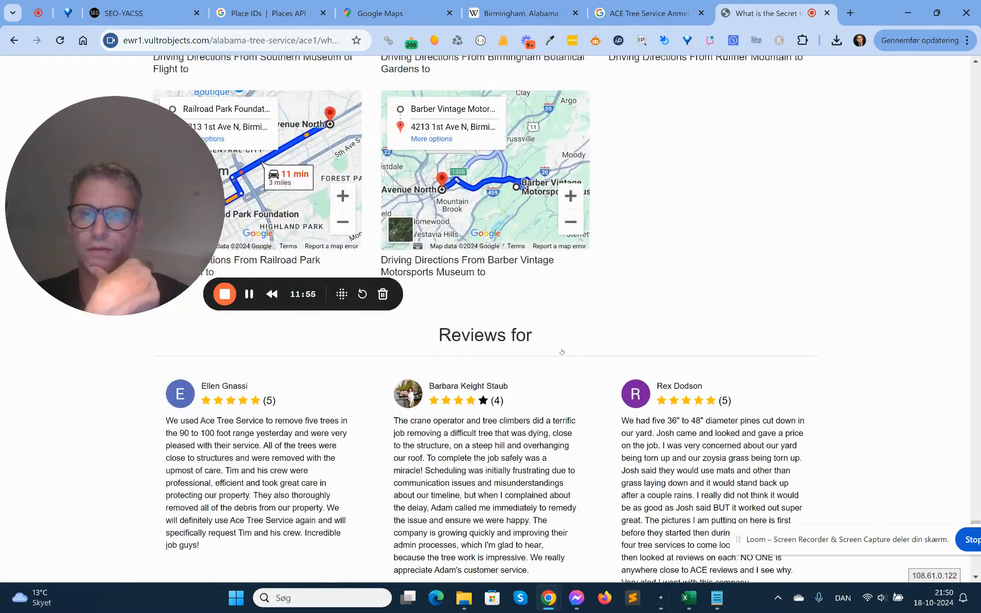
scroll(426, 463, "up", 15)
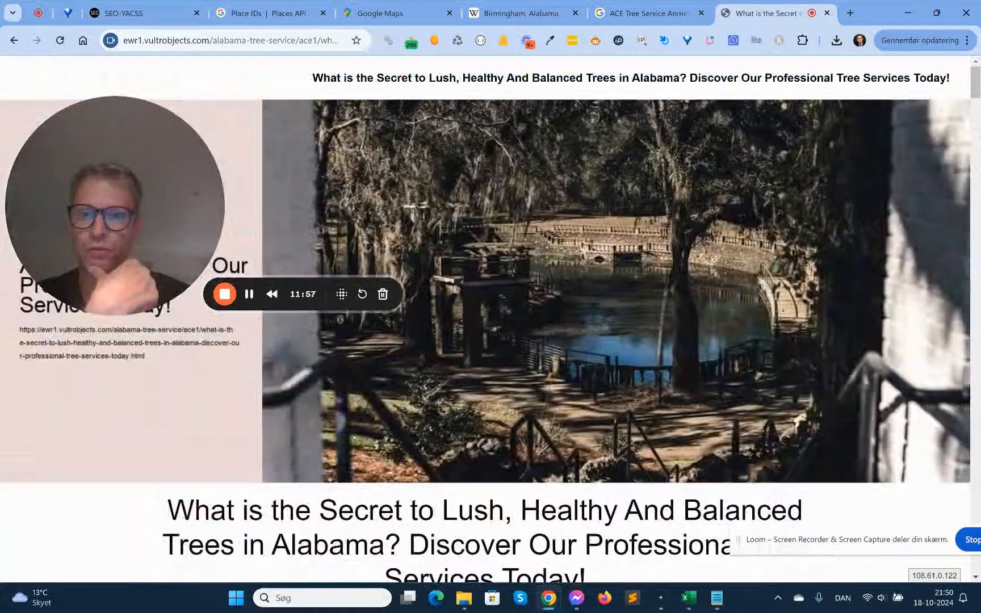
scroll(426, 463, "down", 5)
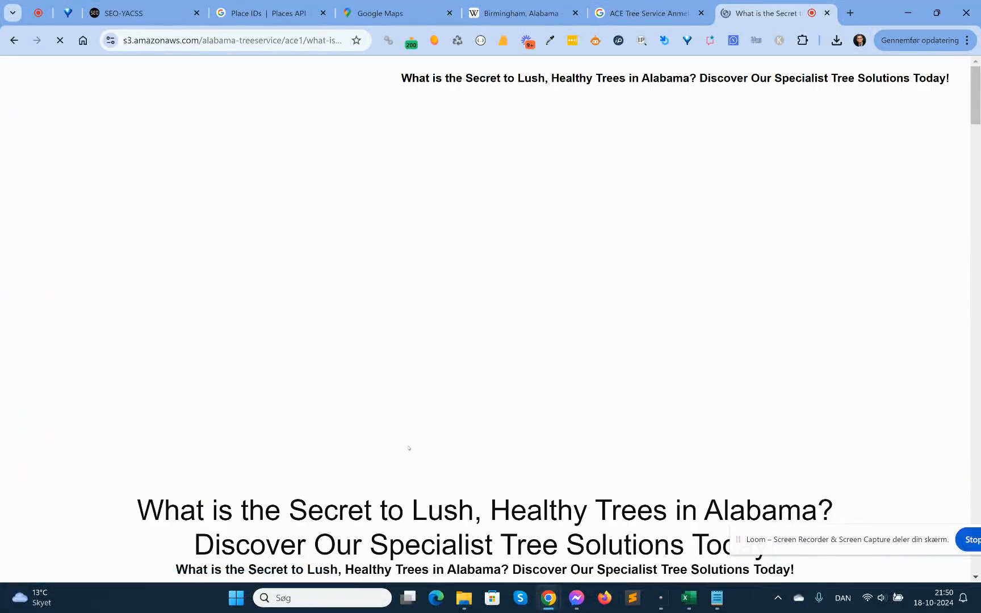
Examine the Amazon S3 page's article and its Things To Do in Birmingham, Alabama listings.
scroll(413, 436, "down", 20)
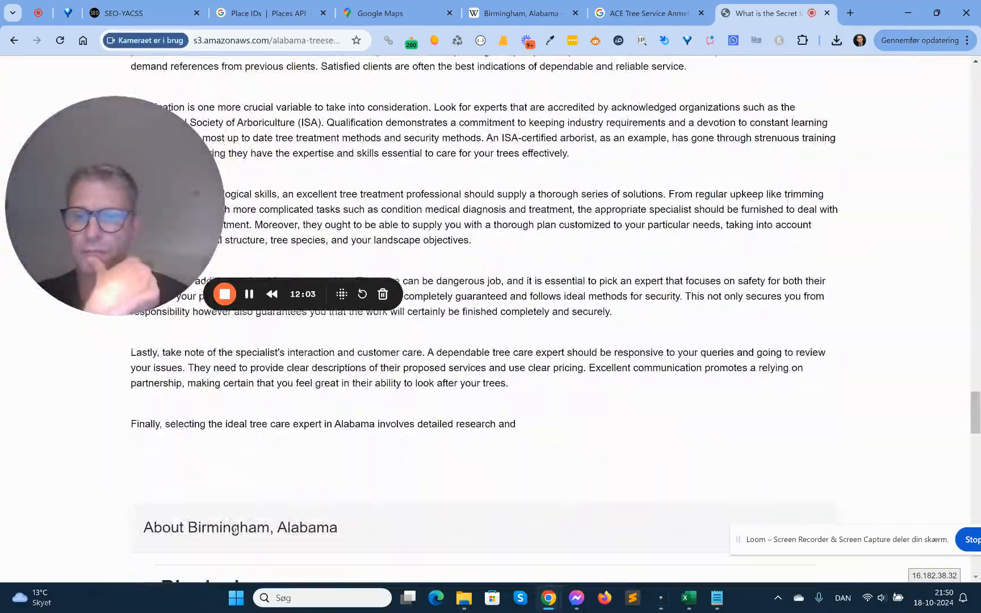
scroll(675, 385, "down", 20)
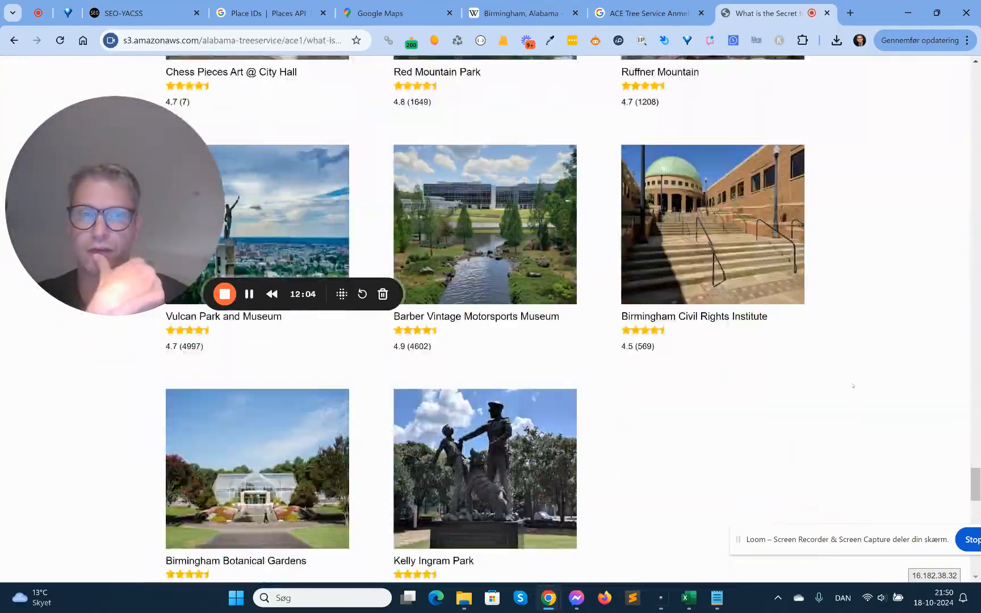
scroll(853, 385, "up", 2)
scroll(852, 385, "down", 3)
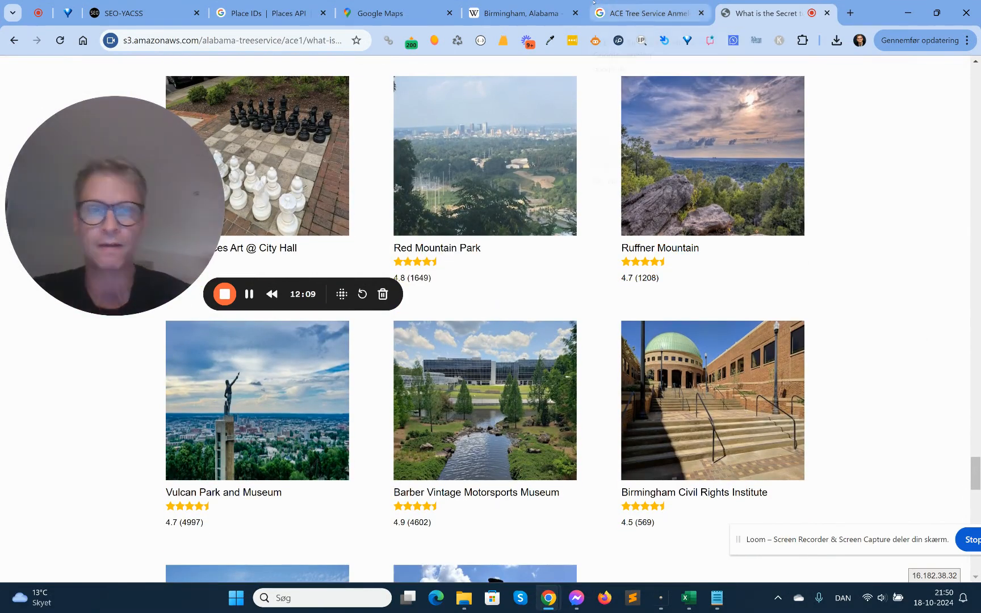
mouse_move(575, 30)
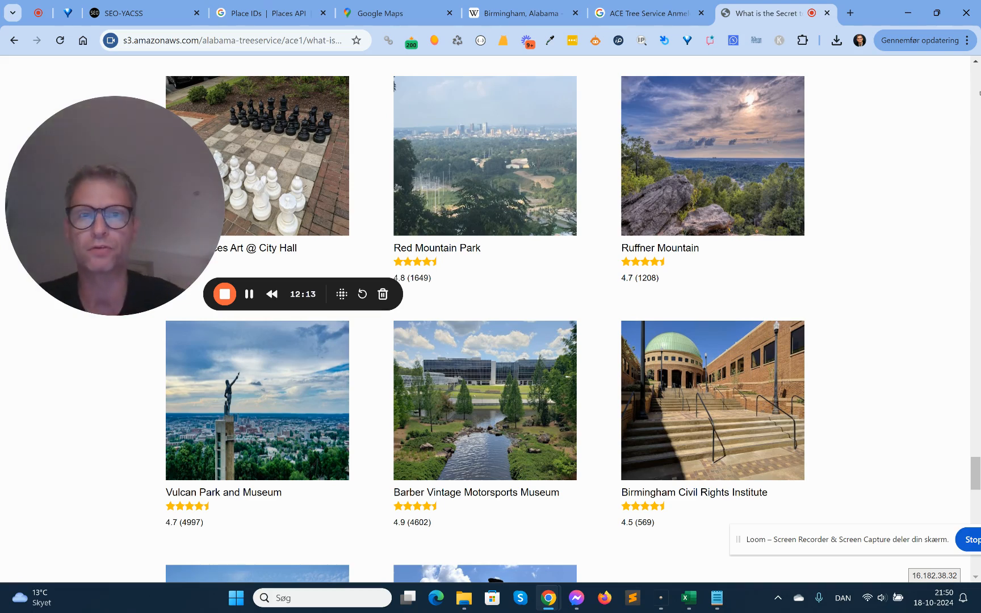
scroll(243, 238, "up", 2)
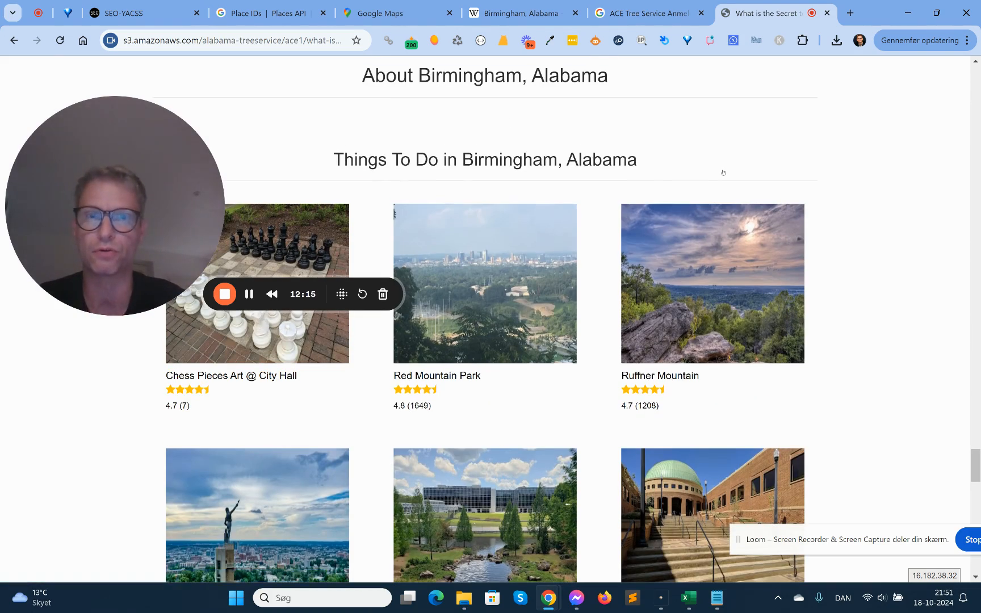
scroll(319, 250, "down", 1)
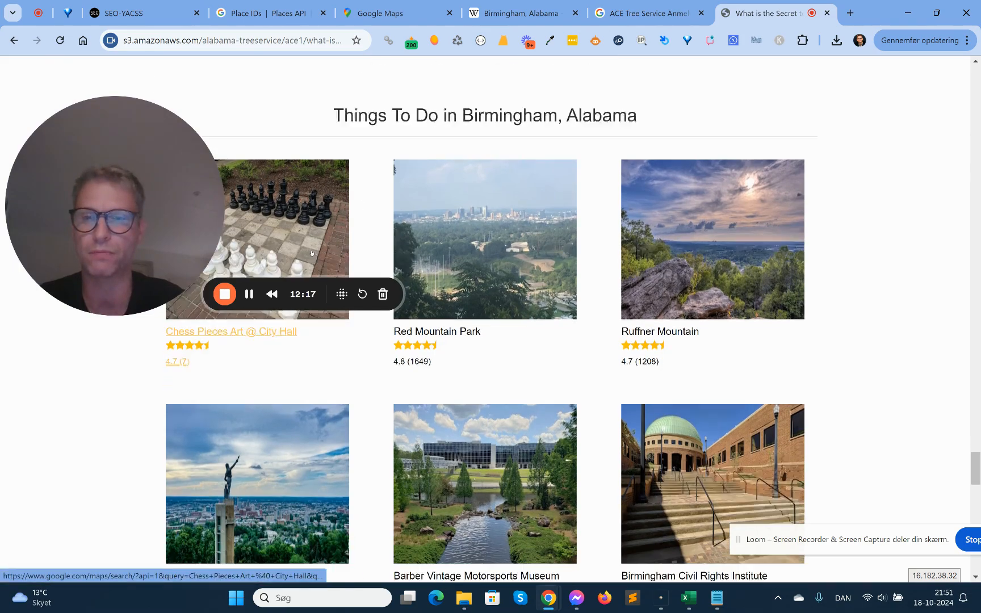
Examine the Driving Directions and Reviews sections of the Amazon S3 page.
scroll(885, 234, "down", 5)
scroll(884, 234, "down", 9)
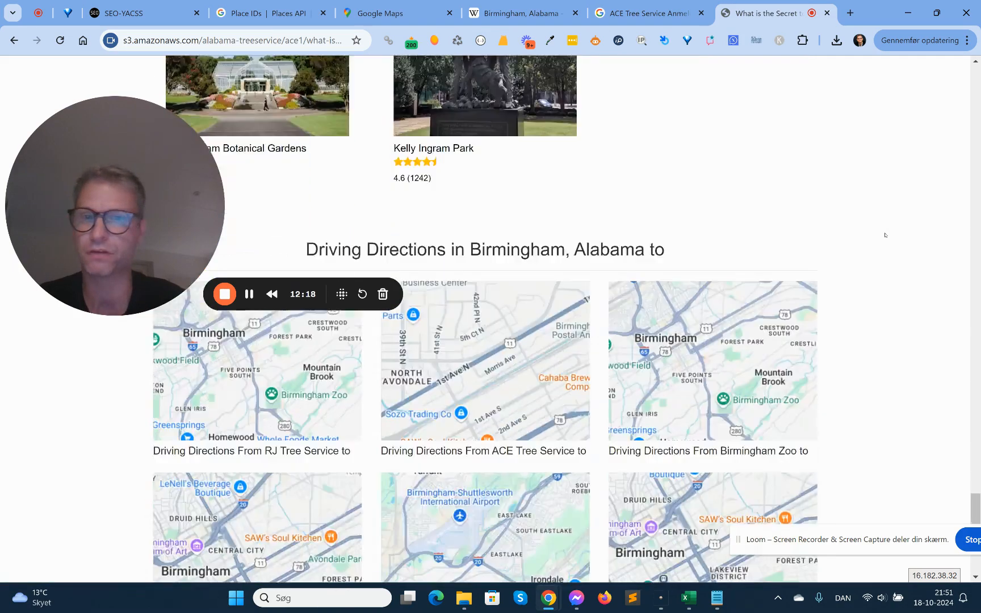
scroll(890, 237, "up", 2)
scroll(891, 237, "down", 10)
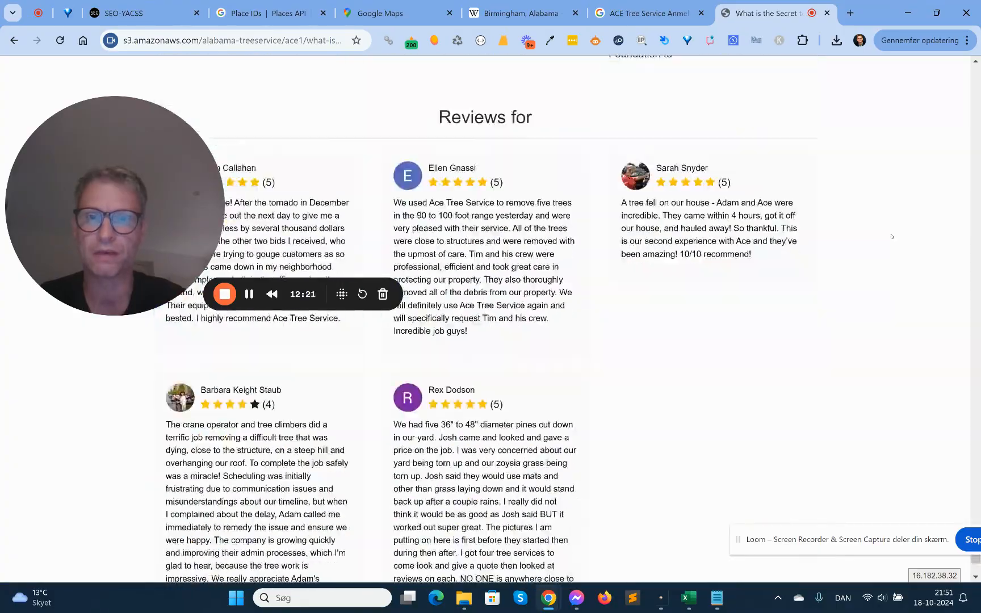
Review the About Birmingham, Alabama city facts on the Amazon S3 page, then return to the page's banner.
scroll(854, 274, "up", 20)
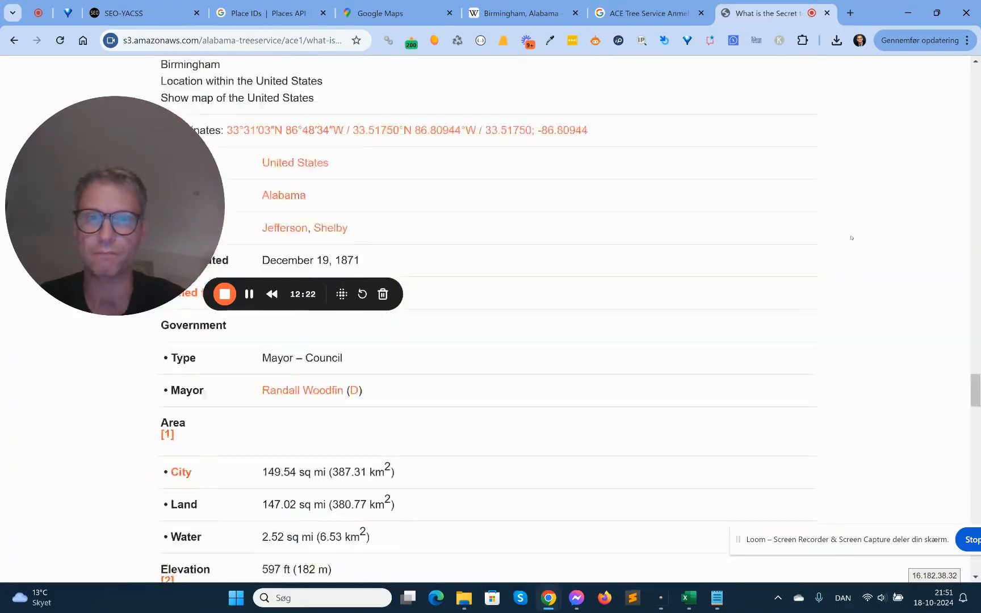
scroll(854, 274, "down", 2)
scroll(854, 274, "up", 2)
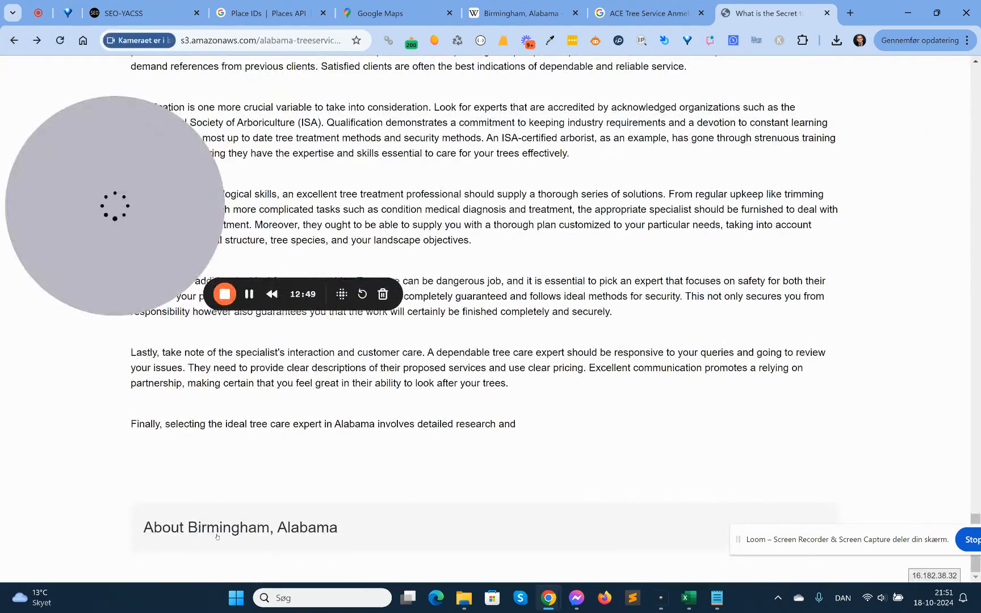
scroll(228, 527, "down", 20)
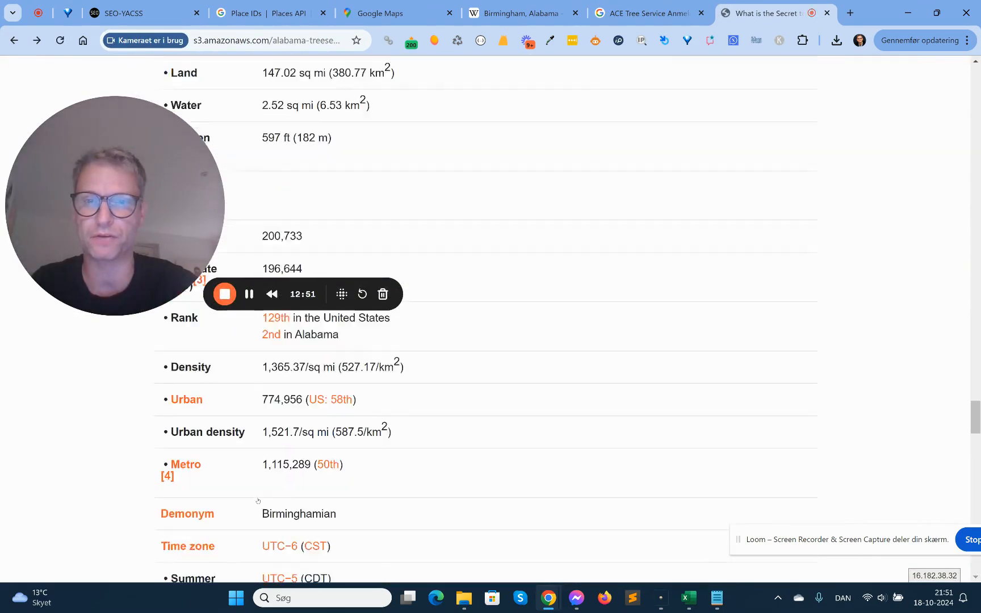
scroll(258, 501, "up", 8)
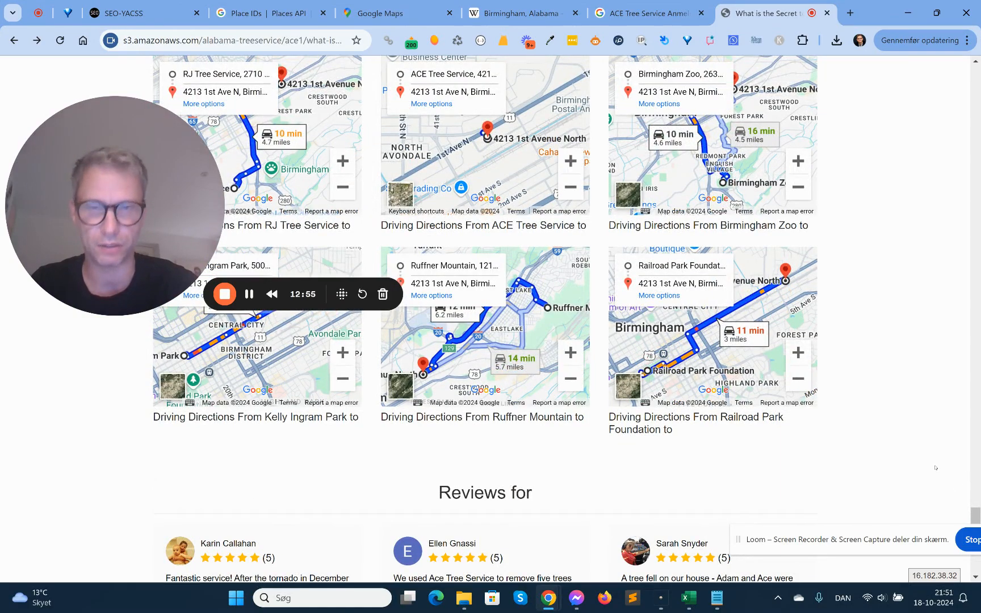
scroll(935, 468, "up", 20)
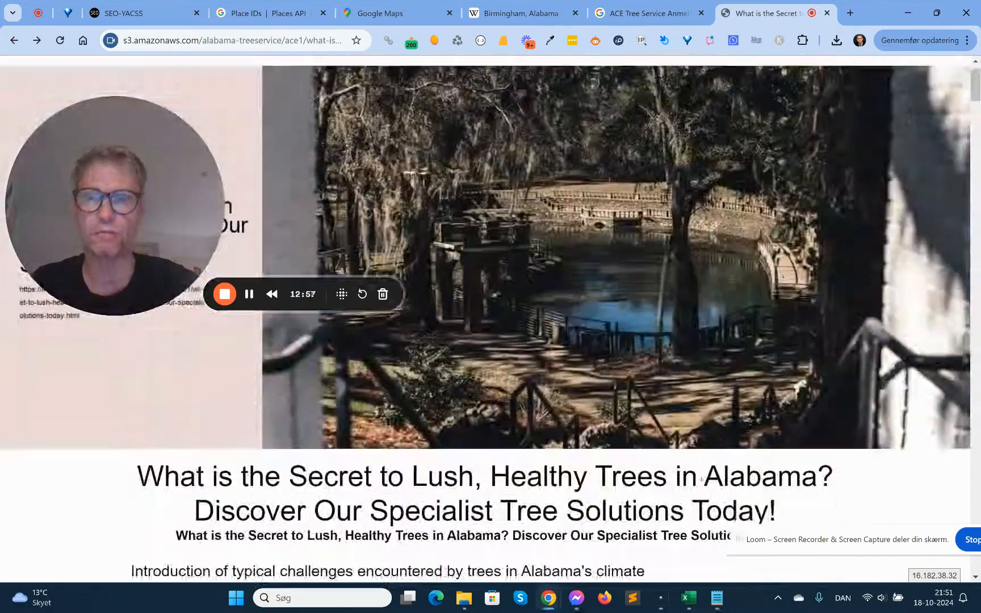
Follow the "tree service alabama" link to check that it leads to acetreebham.com, then go back to the S3 page.
scroll(702, 478, "down", 6)
scroll(454, 397, "up", 2)
left_click(231, 414)
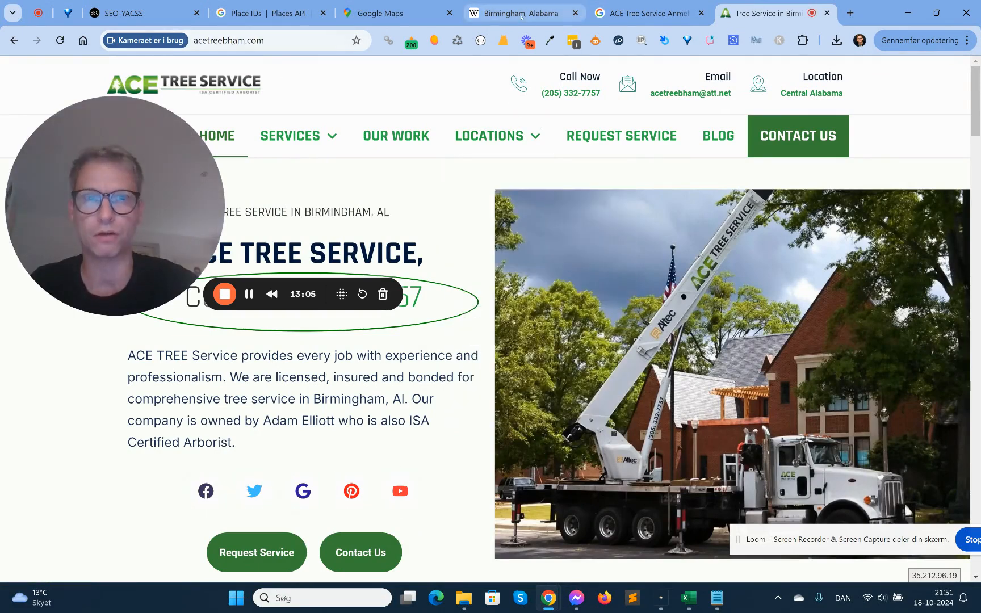
left_click(14, 40)
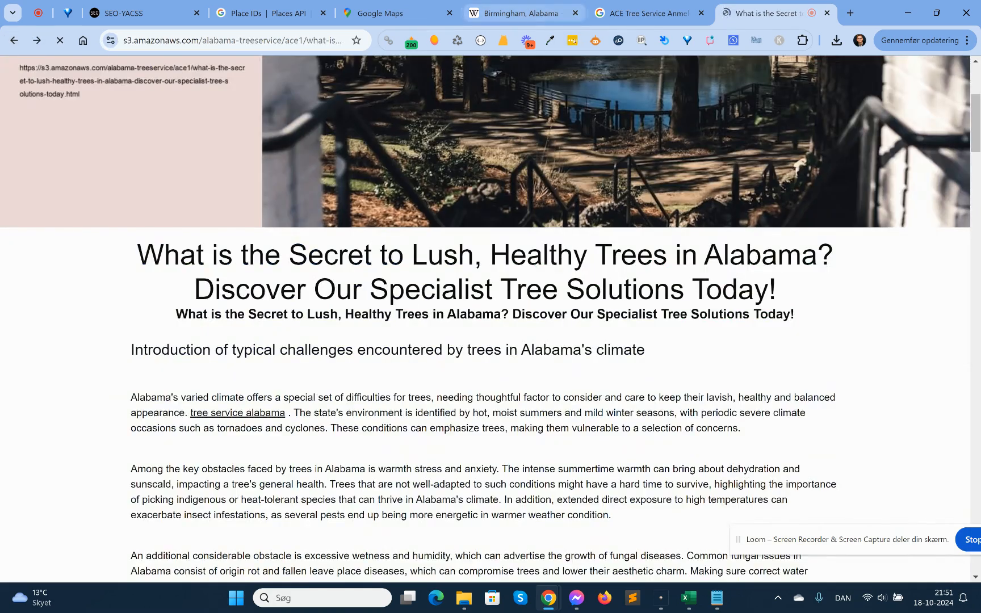
Check the S3 page's authority metrics with the Mangools SEO extension, for the root domain and for the exact URL.
left_click(432, 41)
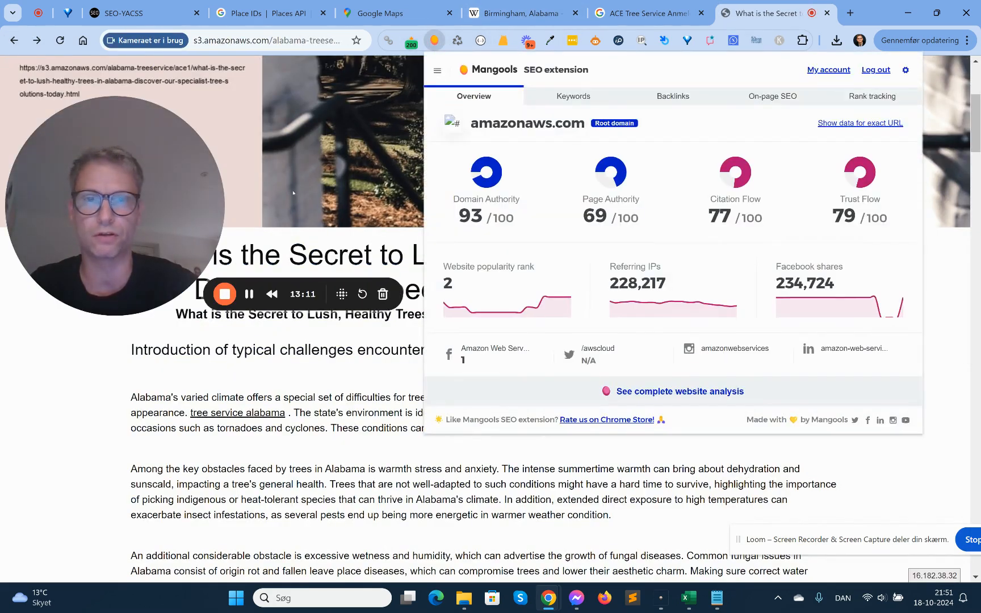
left_click(881, 124)
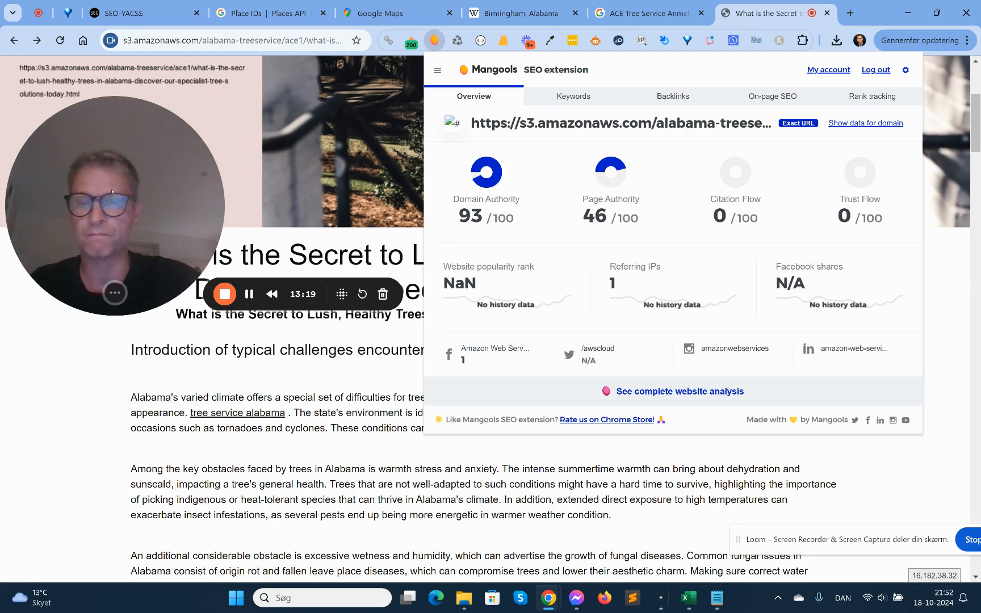
left_click_drag(64, 208, 64, 455)
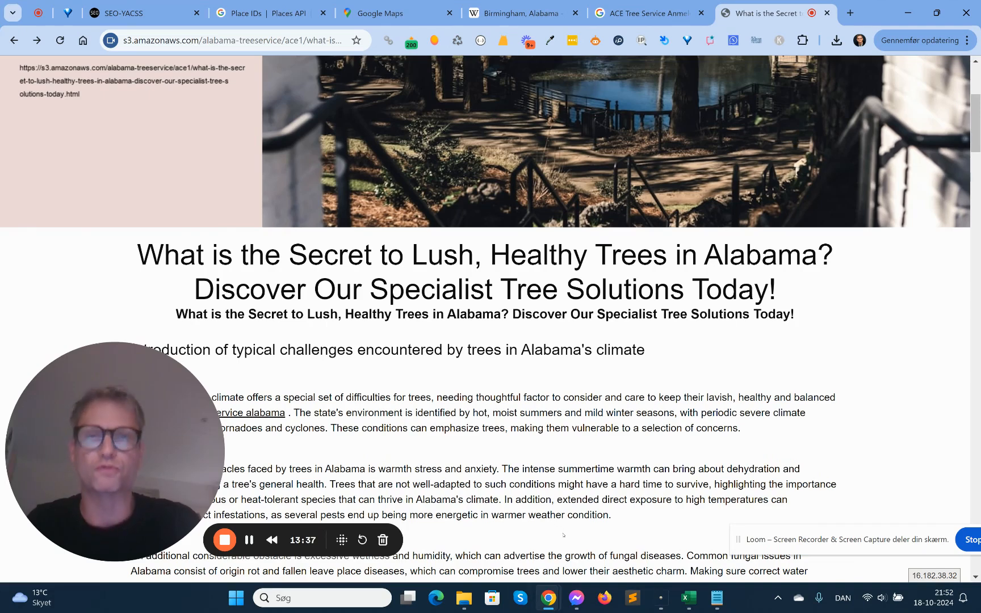
Switch back to the My Websites page in SEO-YACSS.
left_click(200, 8)
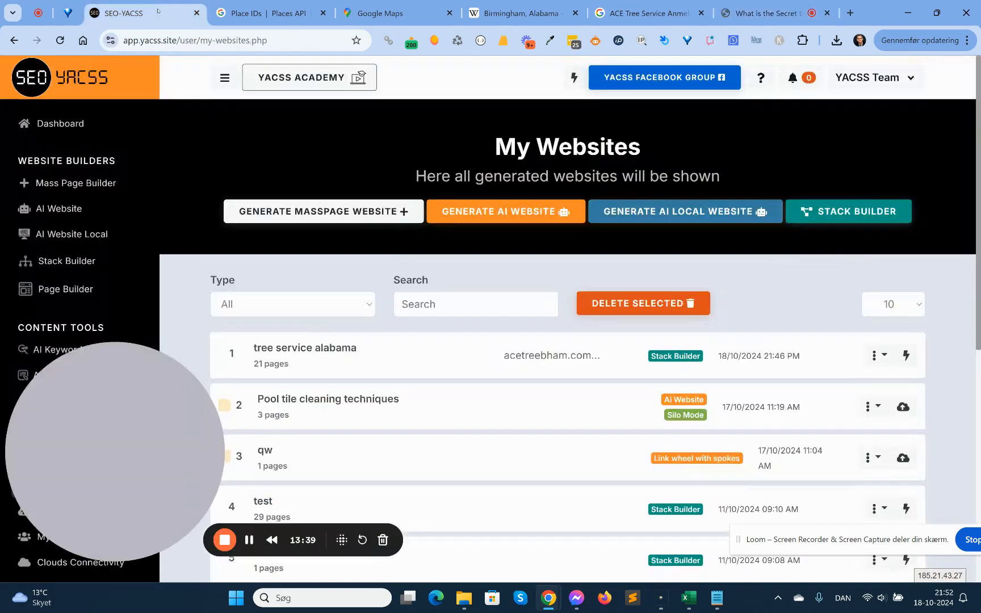